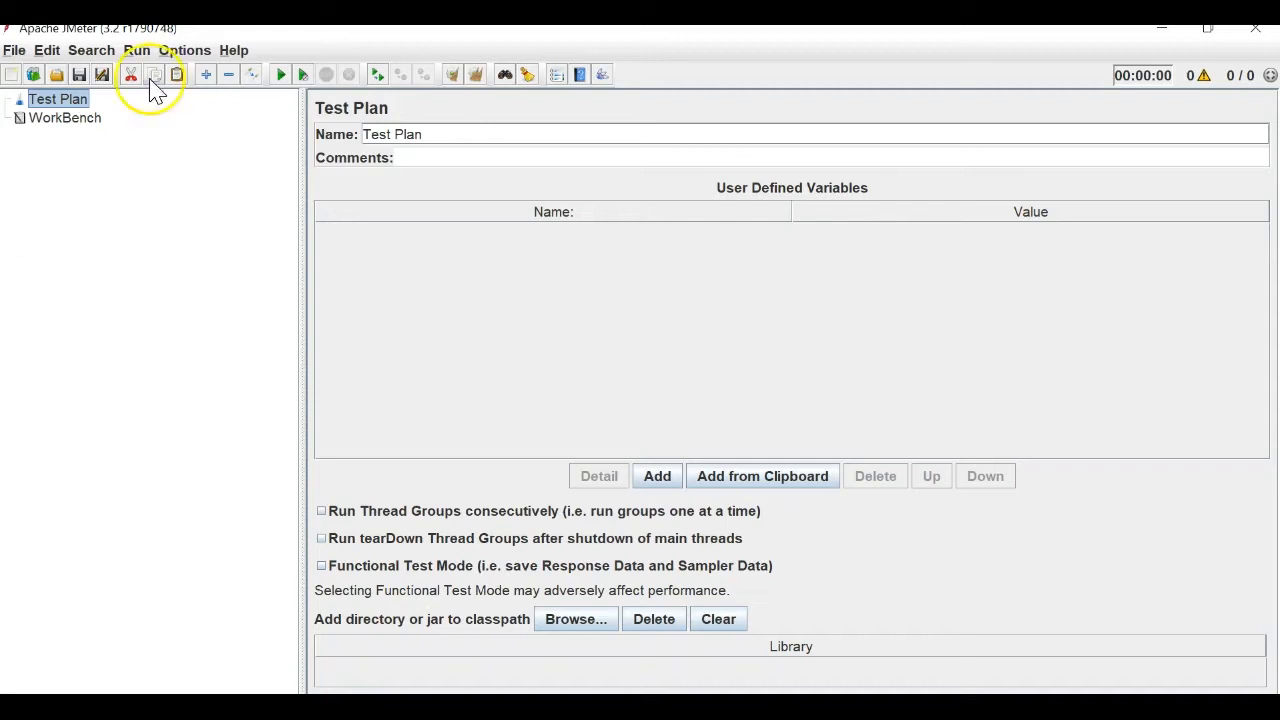
Add a Thread Group to the Test Plan
right_click(38, 104)
mouse_move(174, 110)
mouse_move(360, 109)
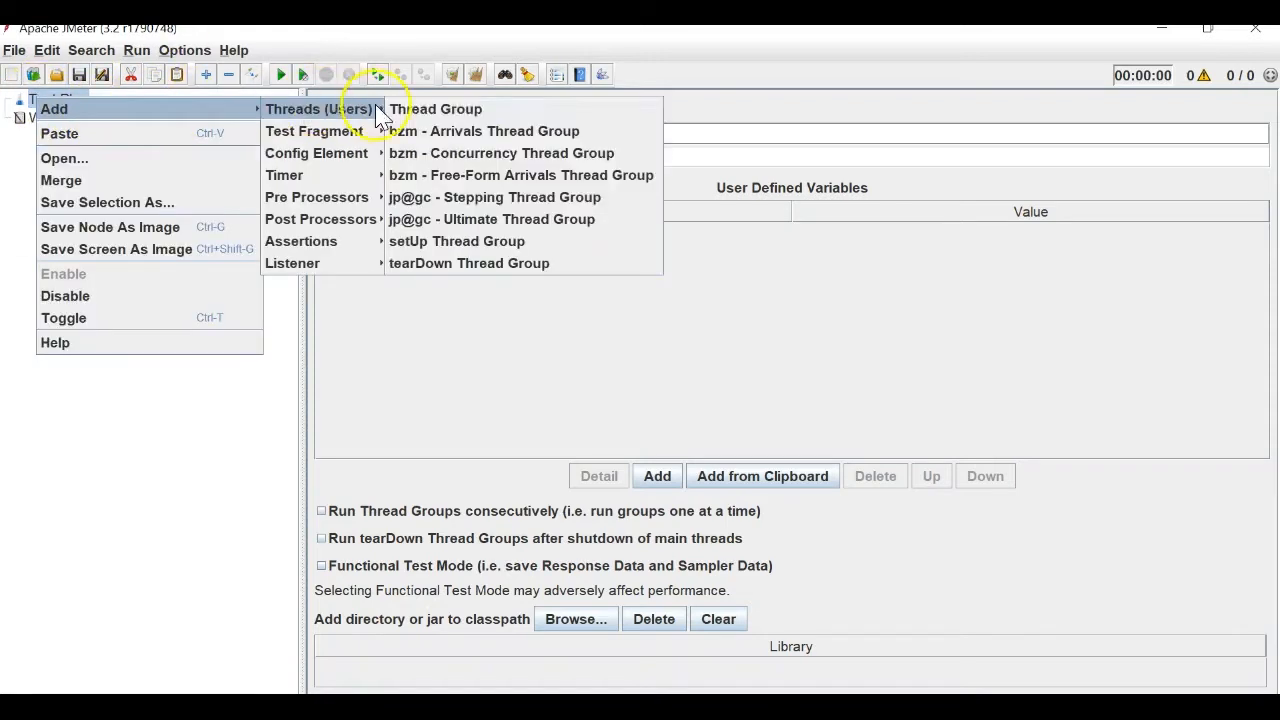
click(415, 107)
Add the jp@gc - Active Threads Over Time listener to the Thread Group
right_click(97, 118)
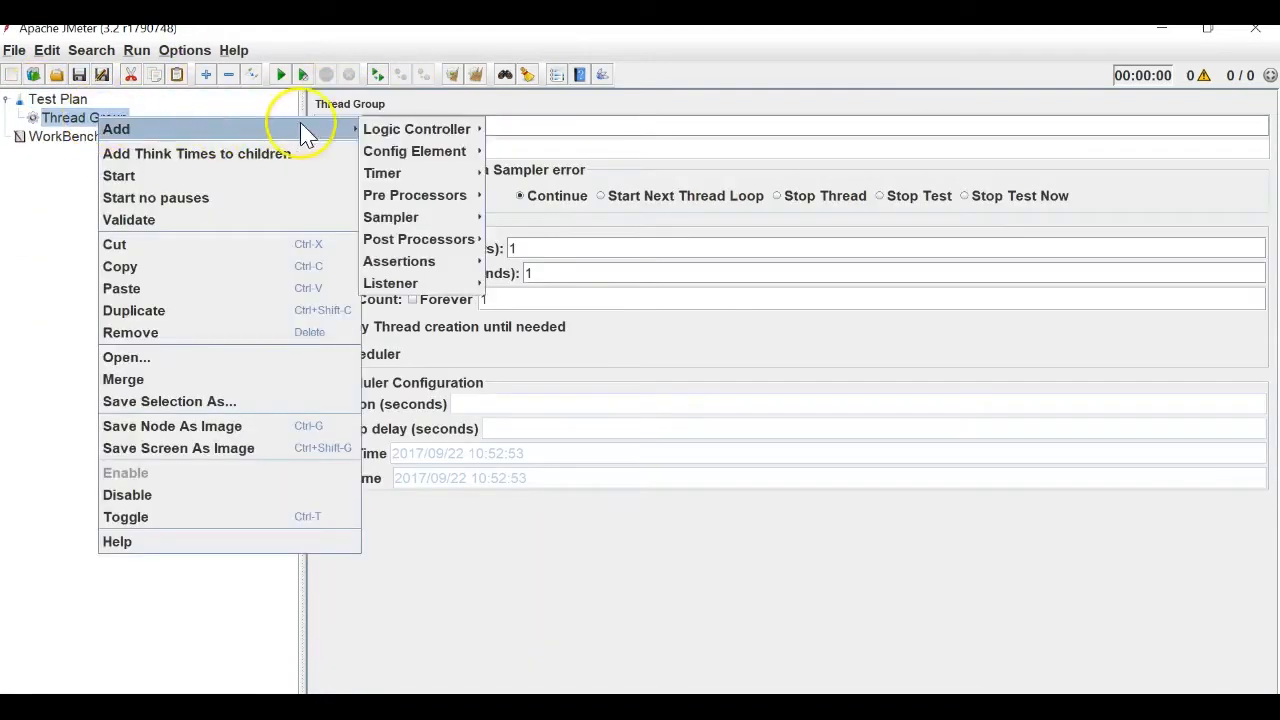
mouse_move(350, 129)
mouse_move(420, 284)
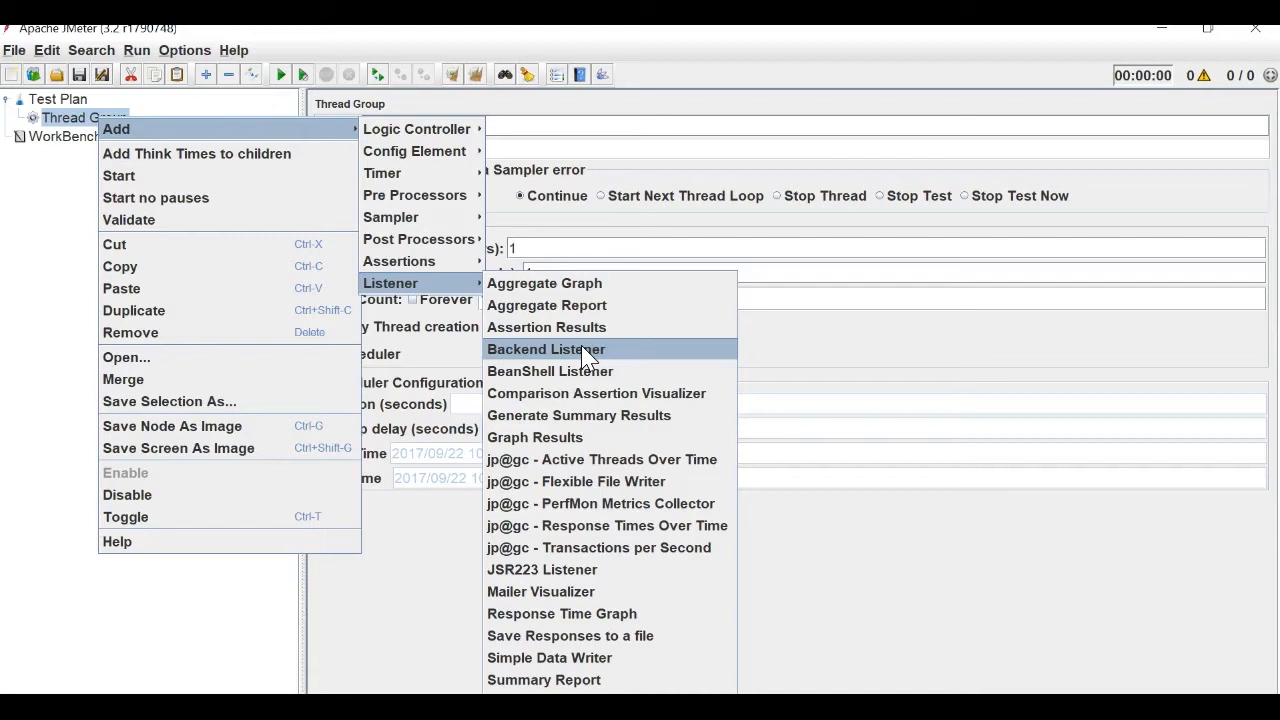
click(572, 461)
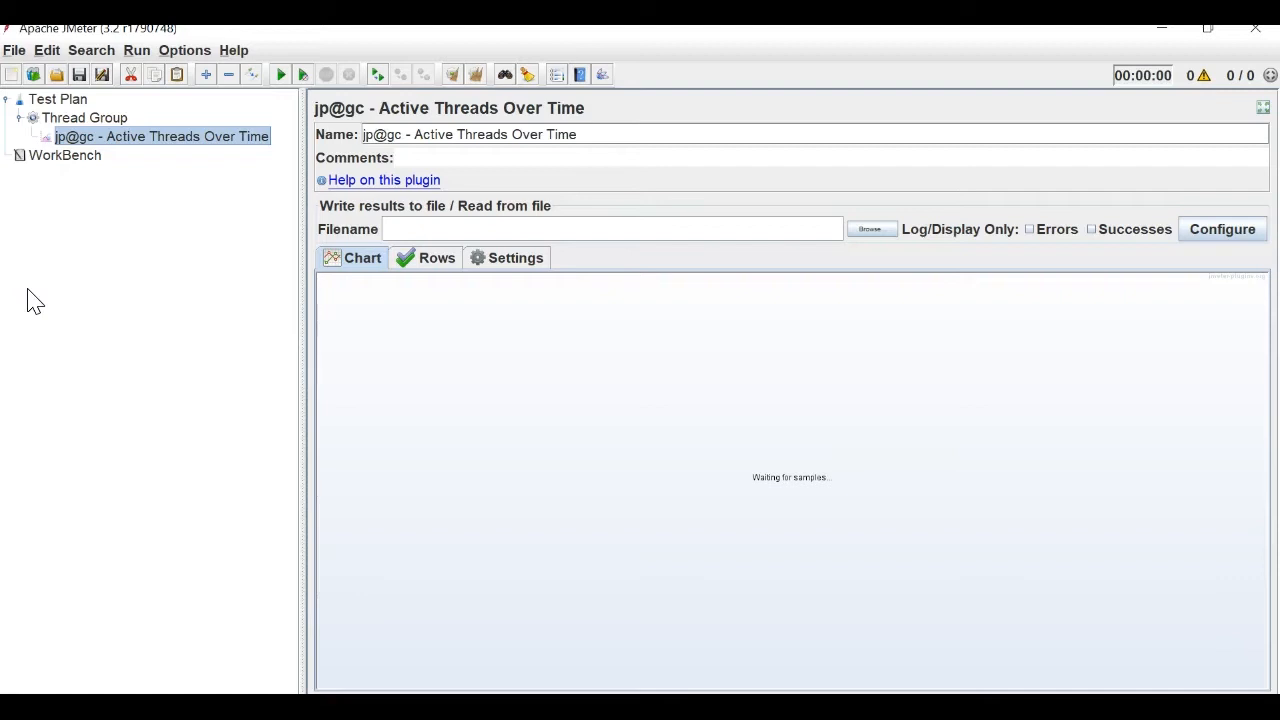
Switch to Chrome, search the web for "jmeter plugin" in a new tab and open the JMeter-Plugins.org site
click(187, 55)
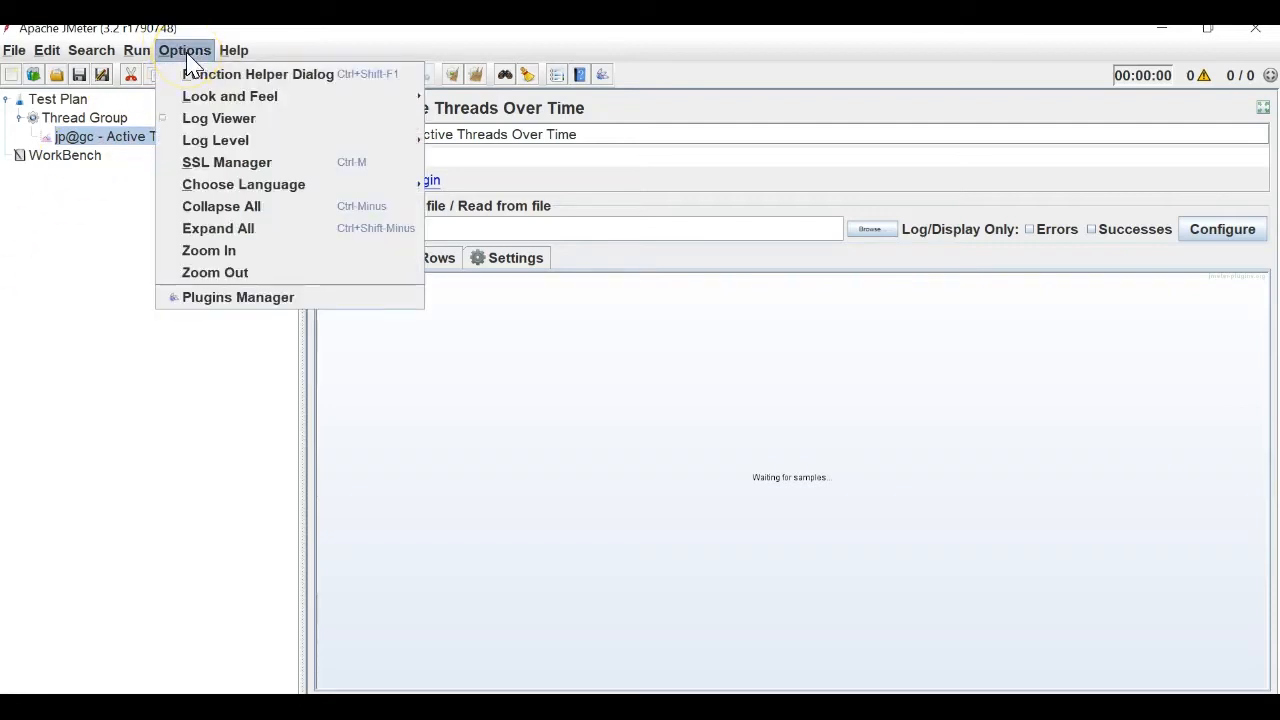
click(425, 706)
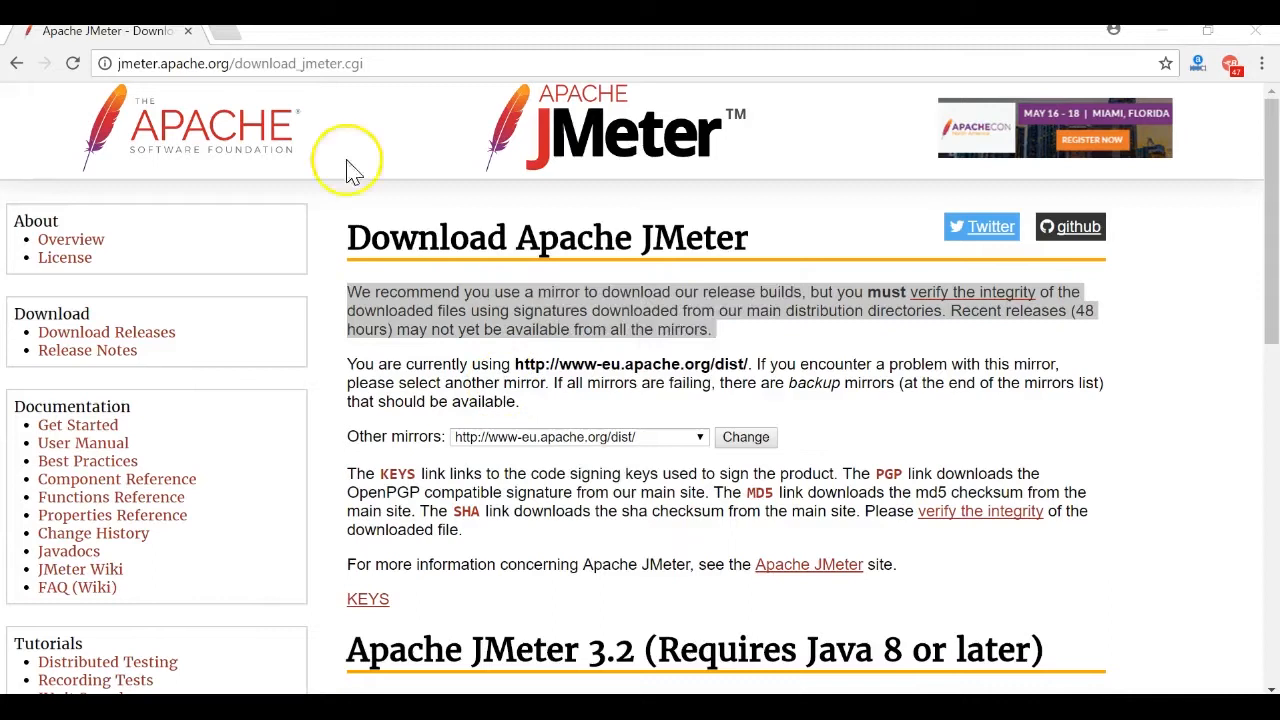
click(210, 31)
text(jm)
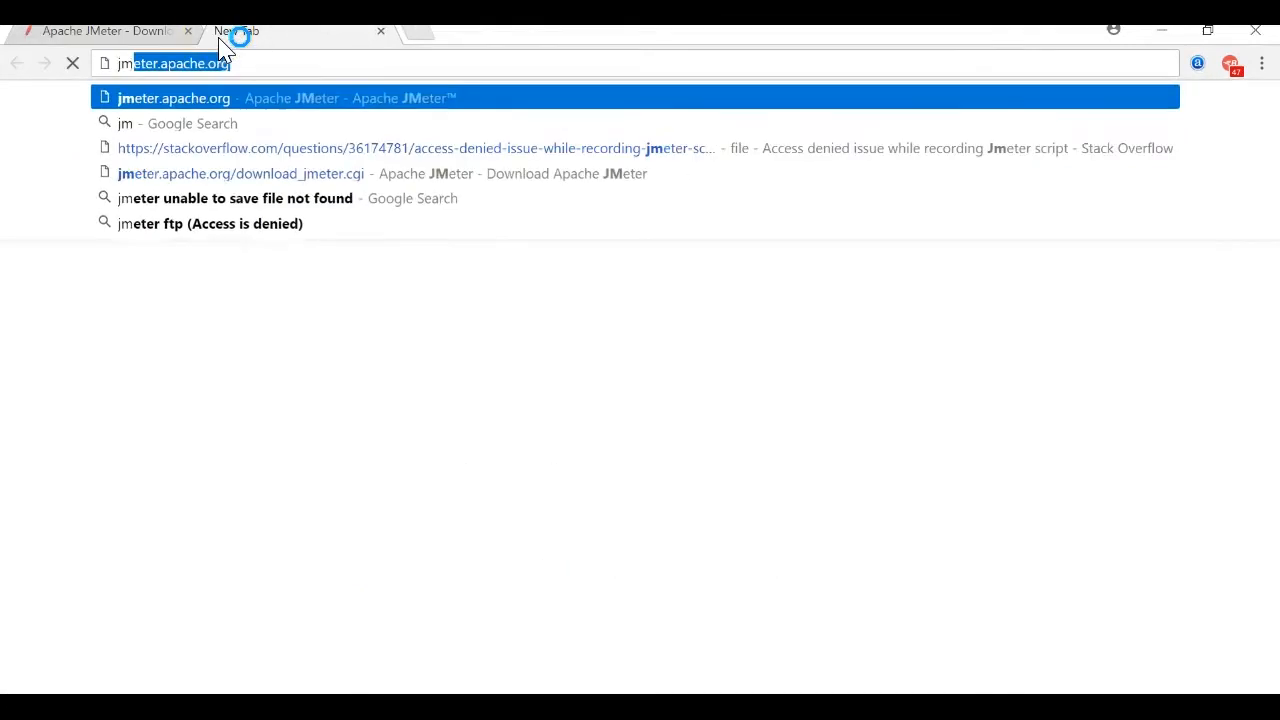
text(eter plugin)
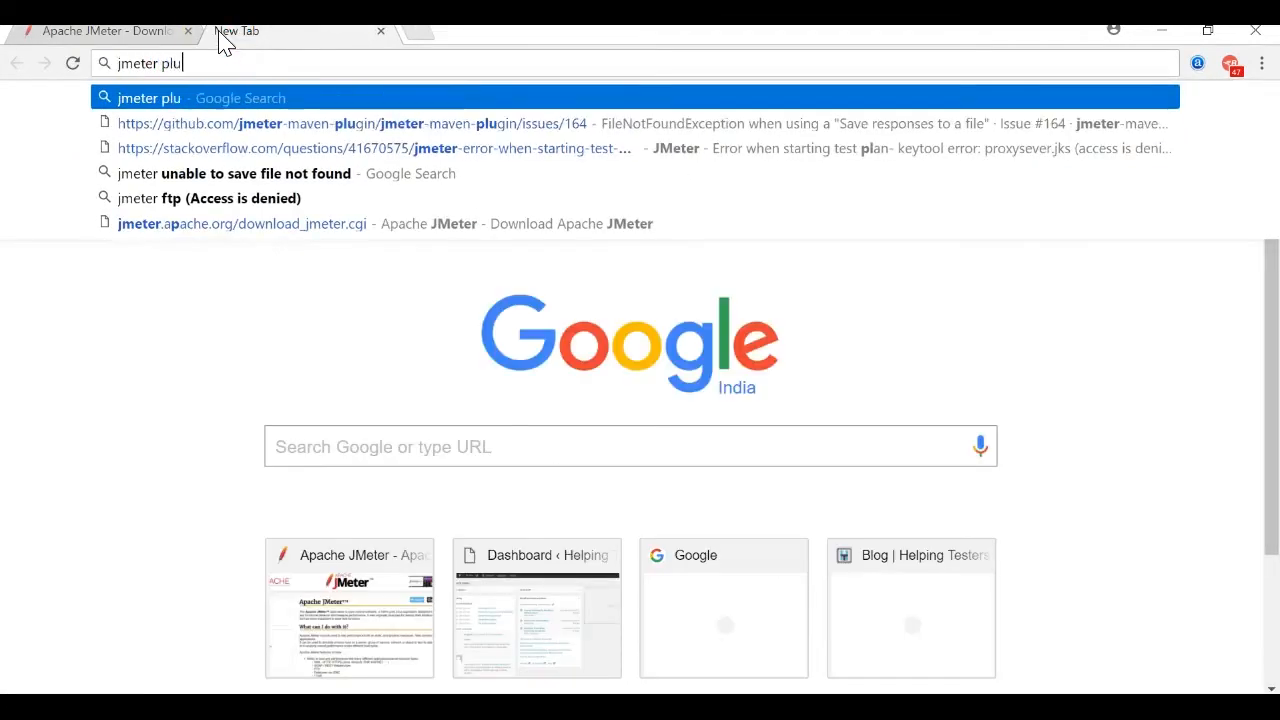
key(Return)
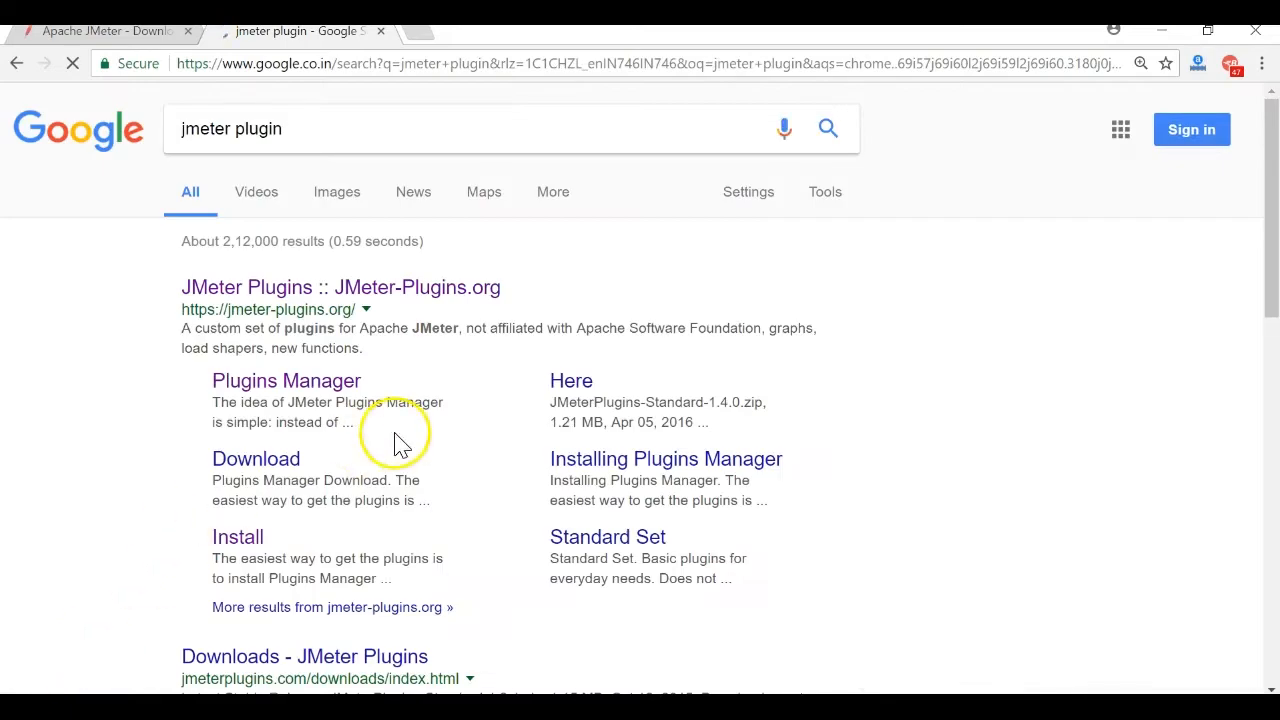
click(350, 288)
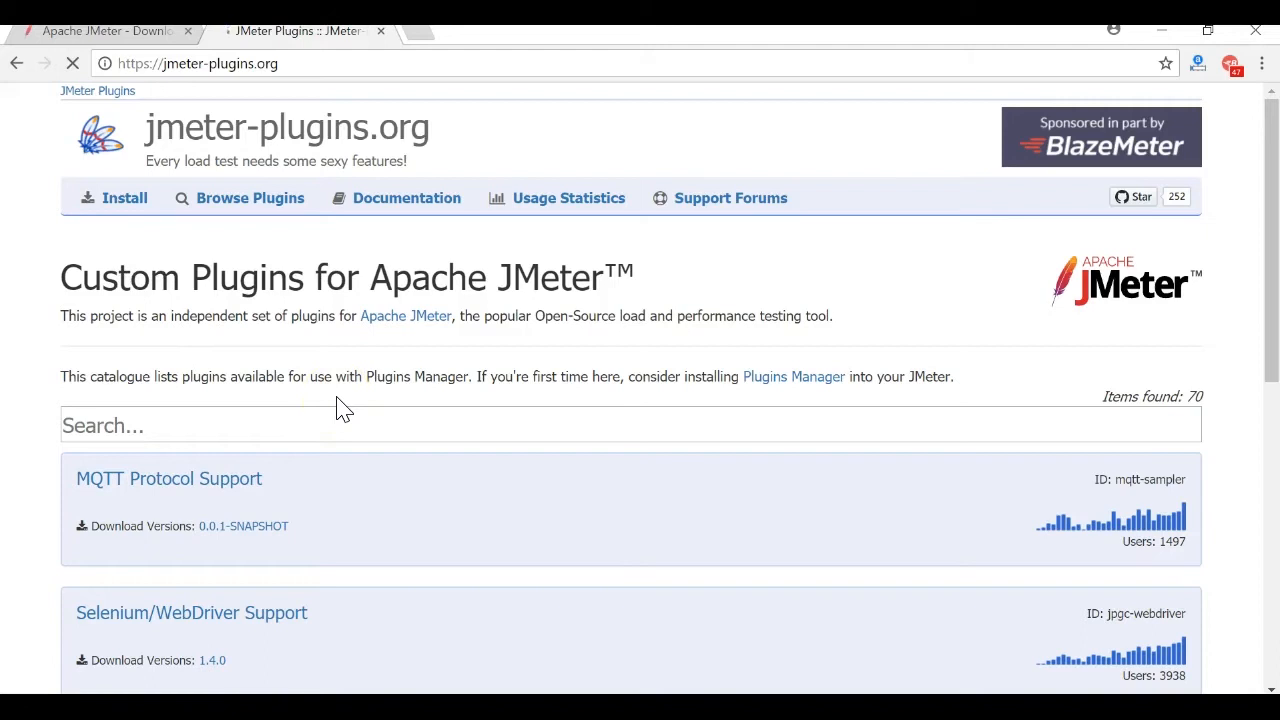
Search the plugin catalogue for "composite" and download version 2.0 of Composite Timeline Graph
click(289, 414)
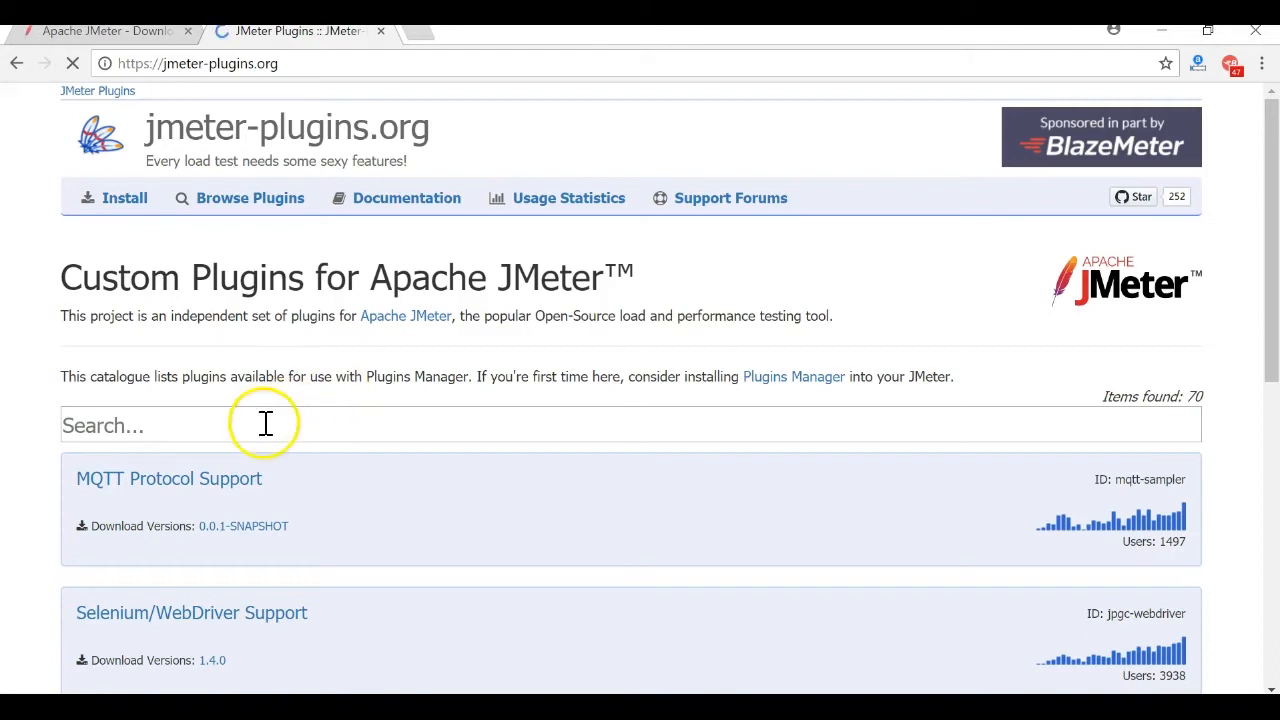
text(co)
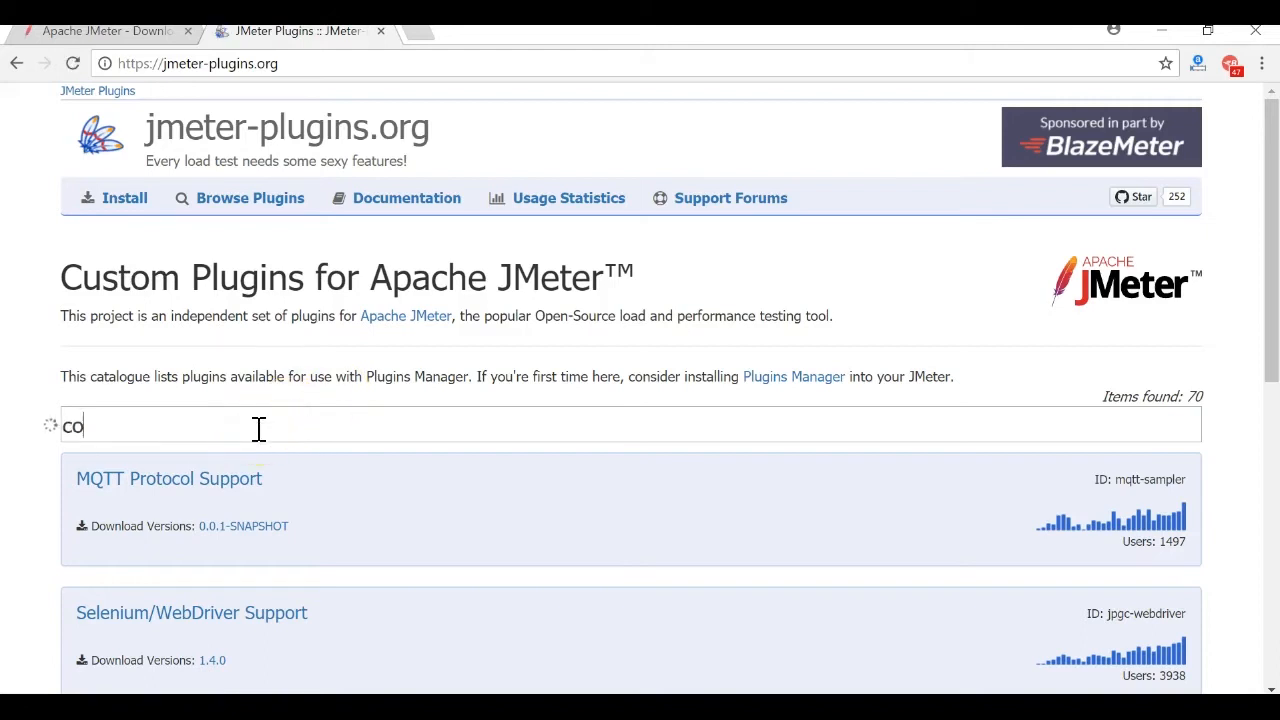
text(mposite)
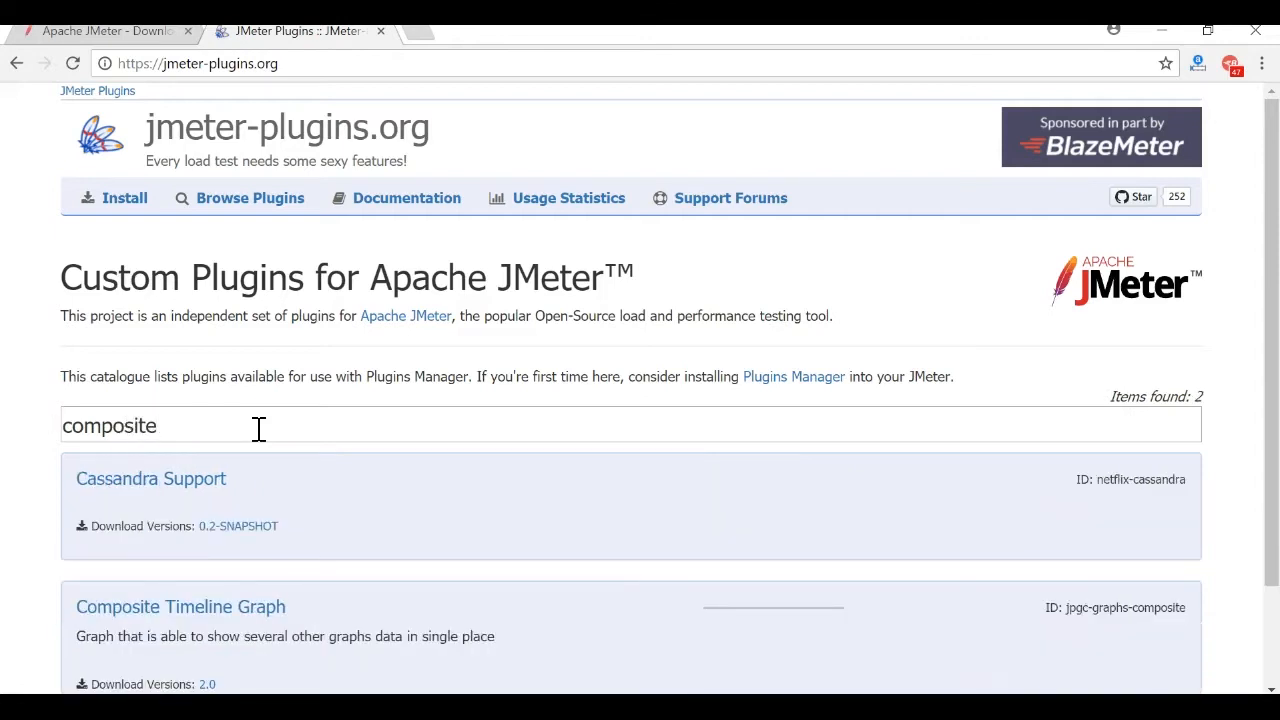
click(260, 437)
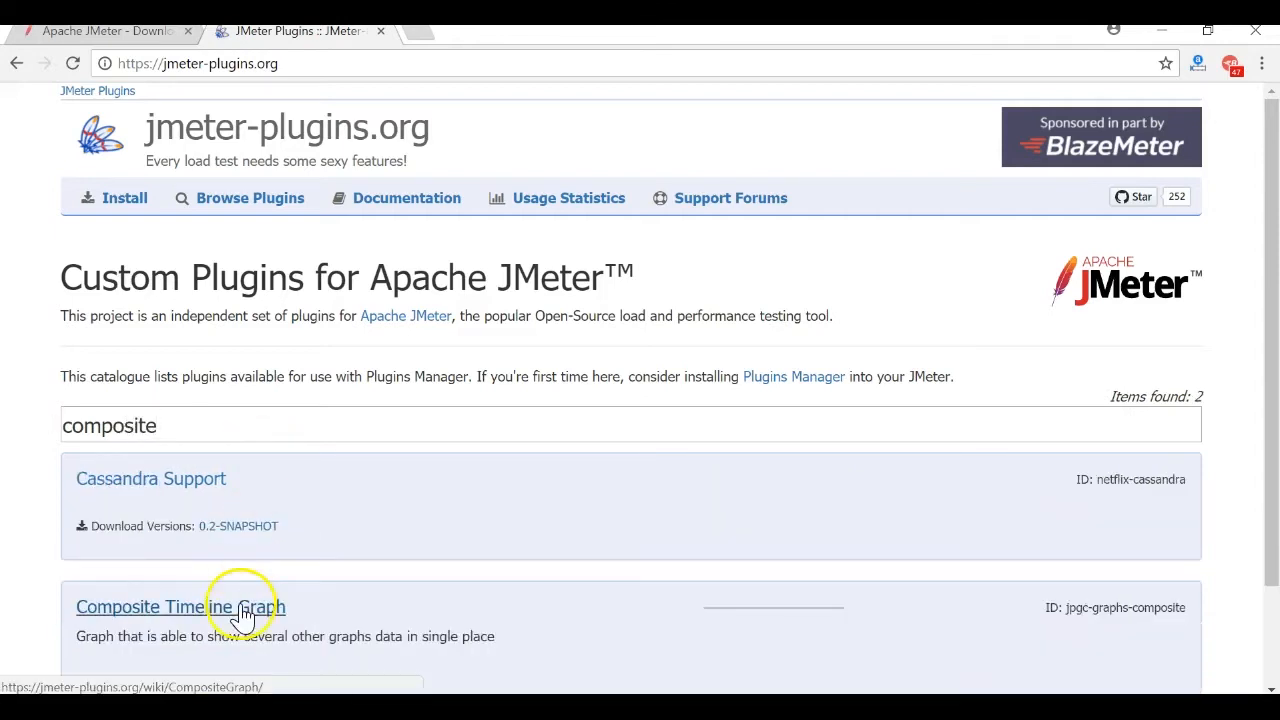
scroll(1260, 286, down, 2)
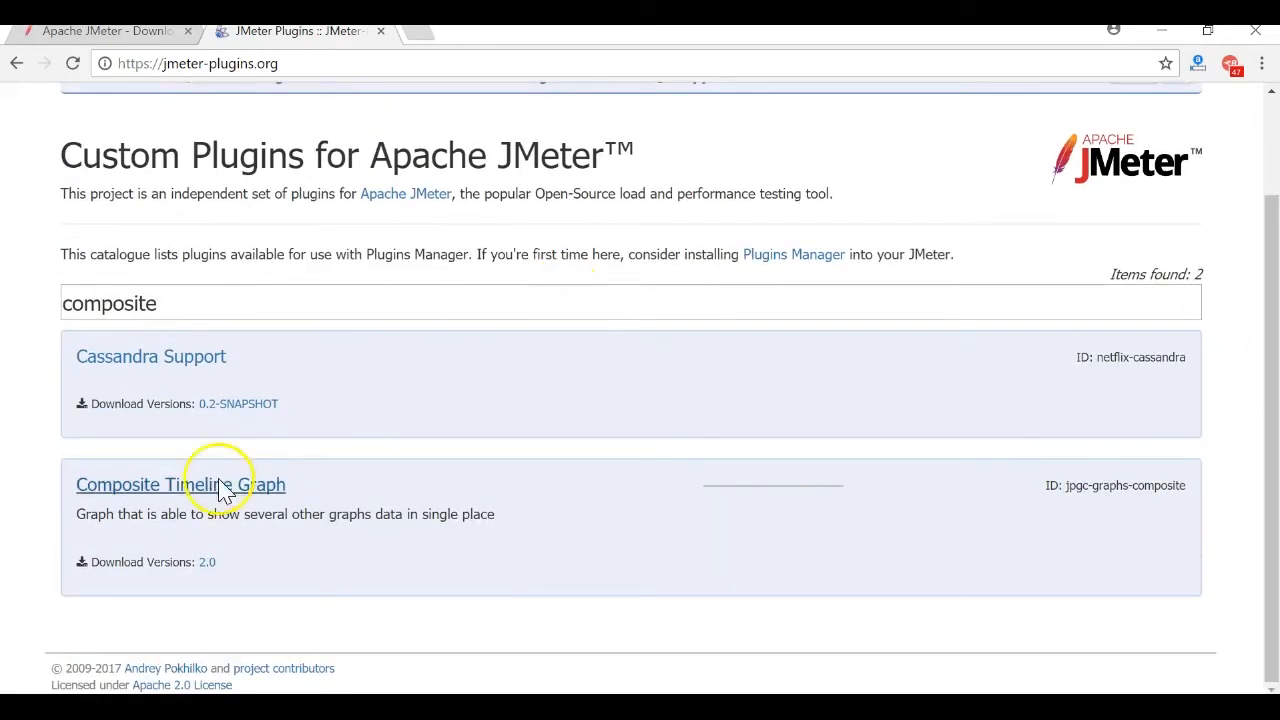
click(206, 569)
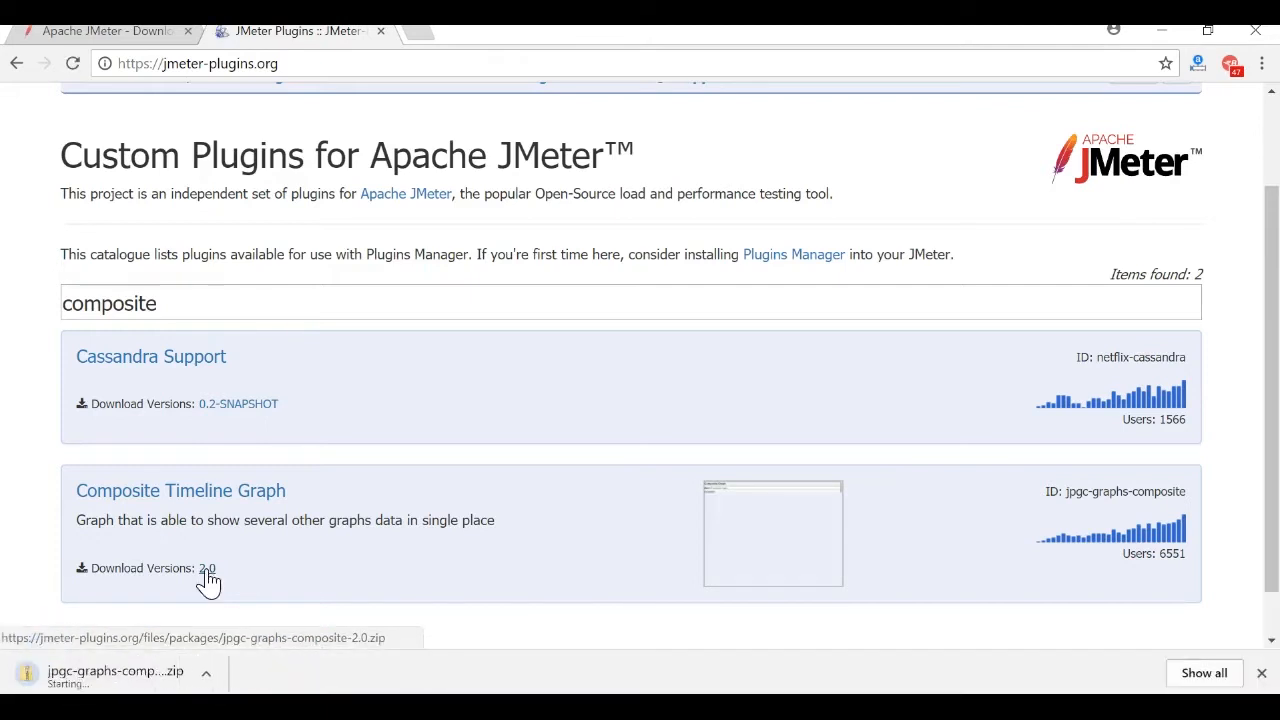
Show the downloaded jpgc-graphs-composite-2.0 zip in its folder and move it to the desktop
click(171, 673)
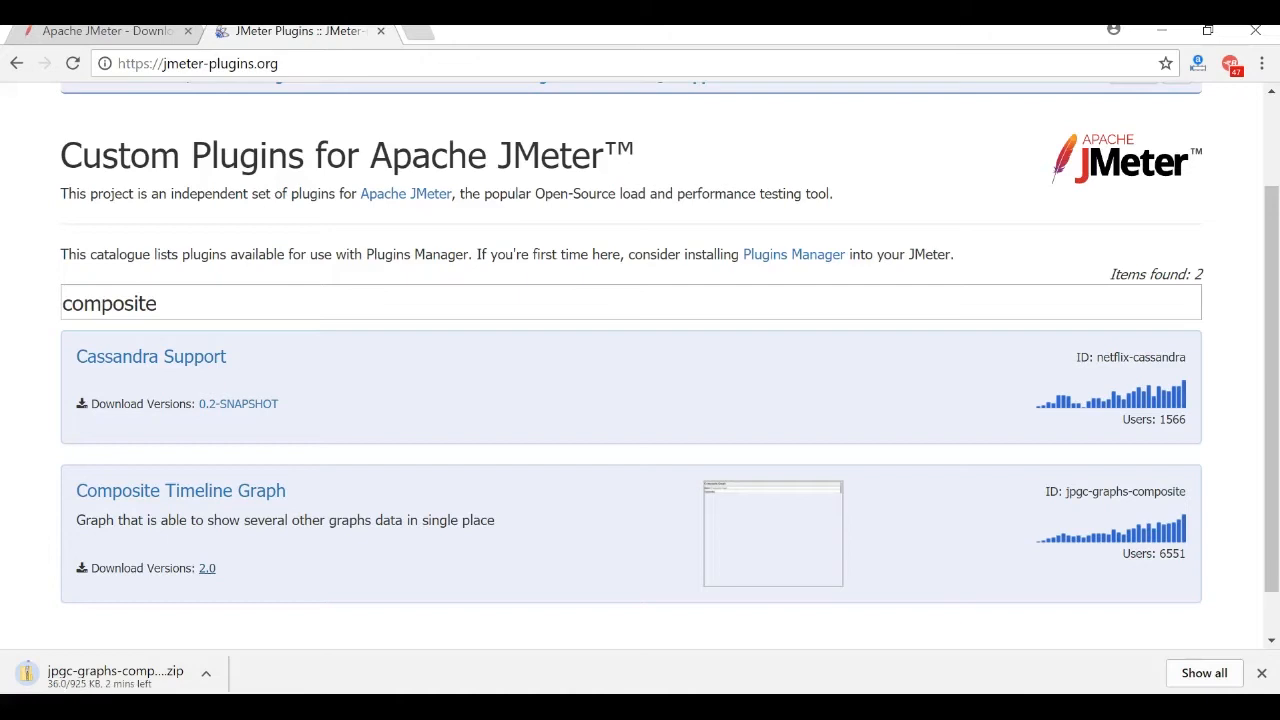
click(206, 674)
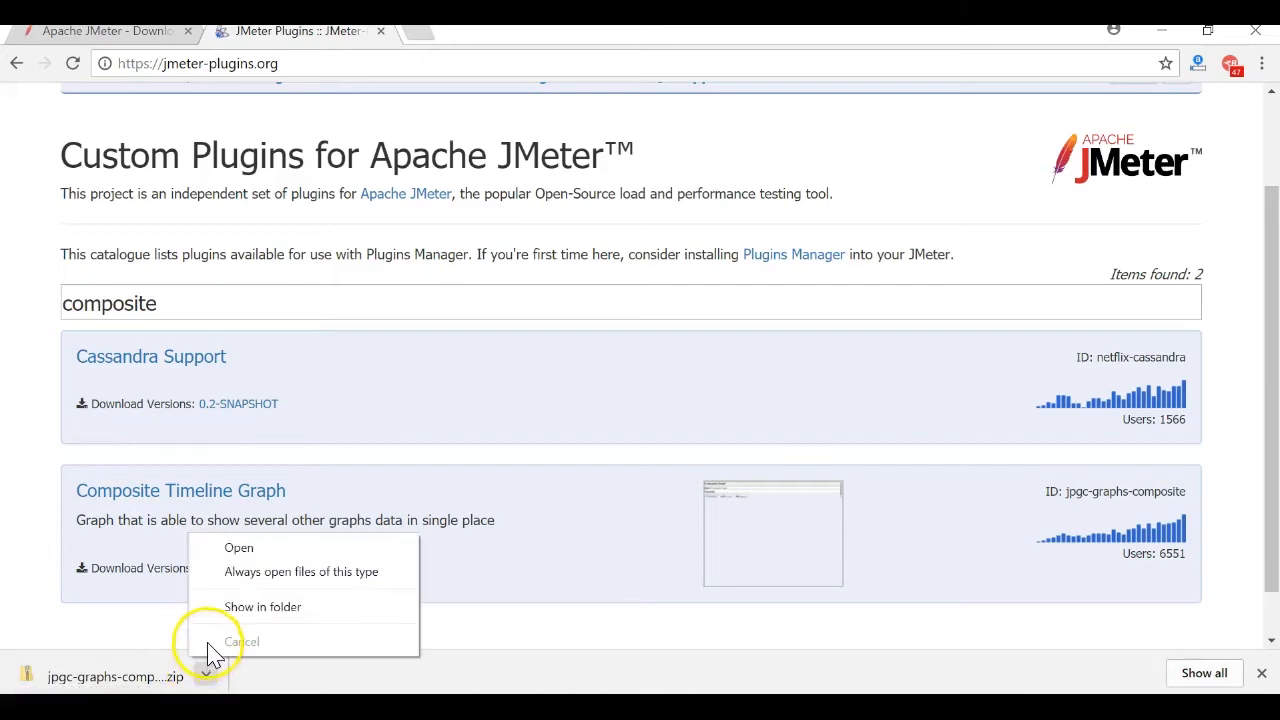
click(209, 612)
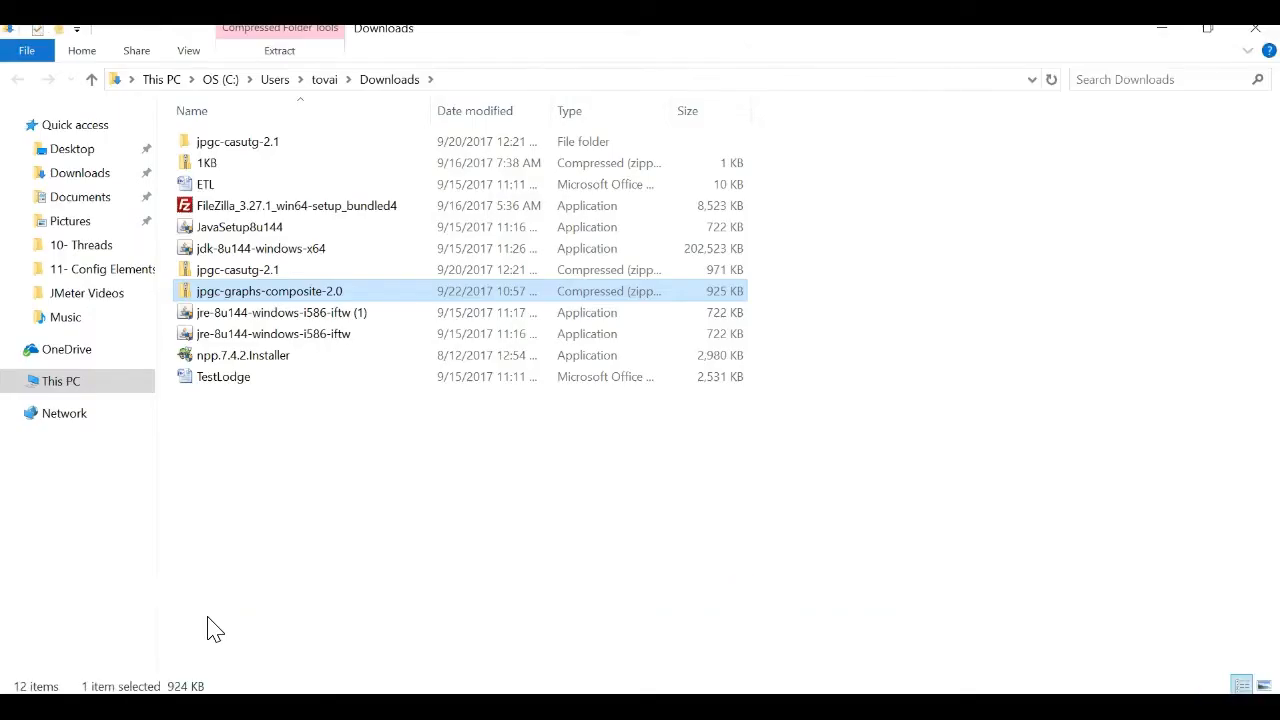
key(super+d)
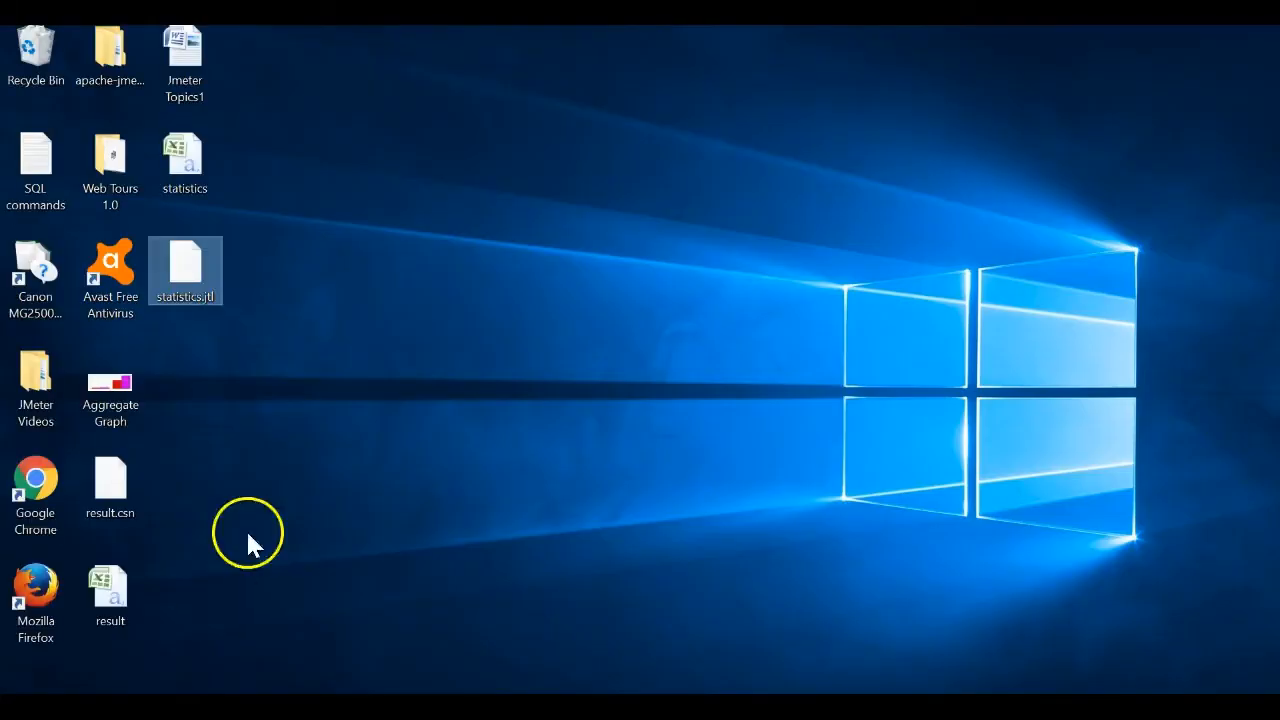
click(321, 416)
key(ctrl+v)
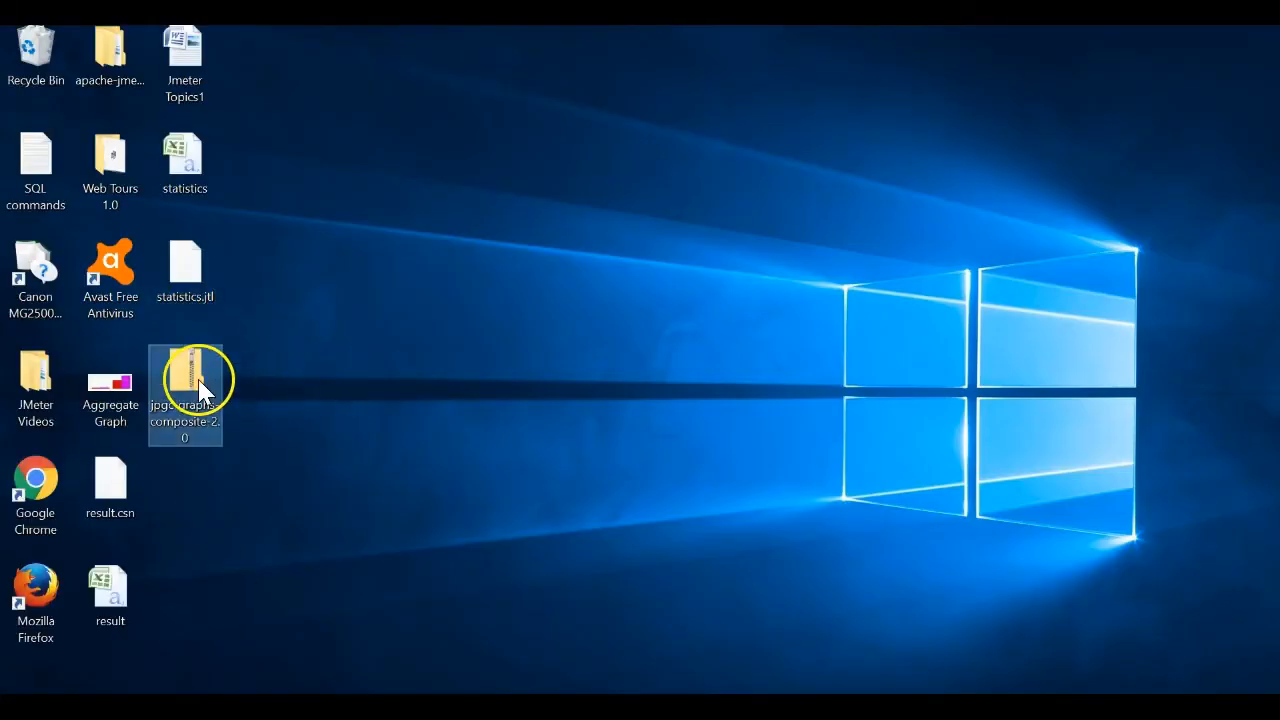
Extract the jpgc-graphs-composite-2.0 zip on the desktop into a folder of the same name
right_click(200, 384)
click(296, 359)
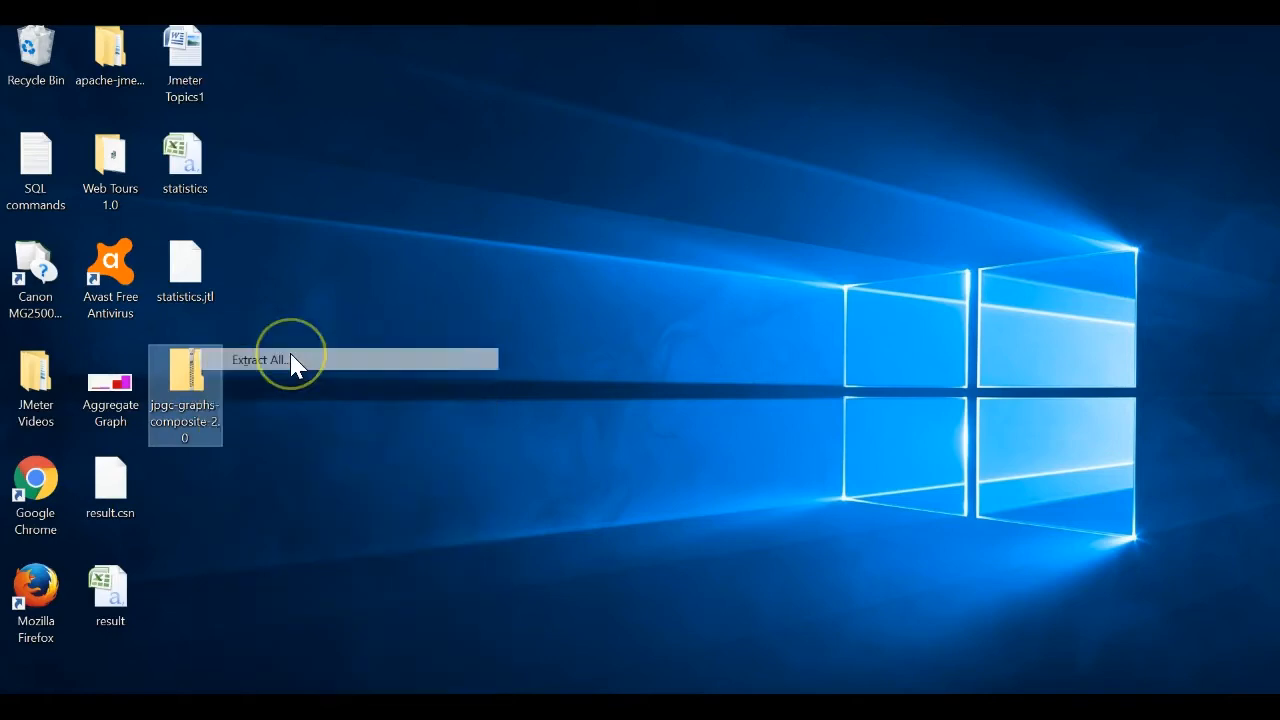
key(Return)
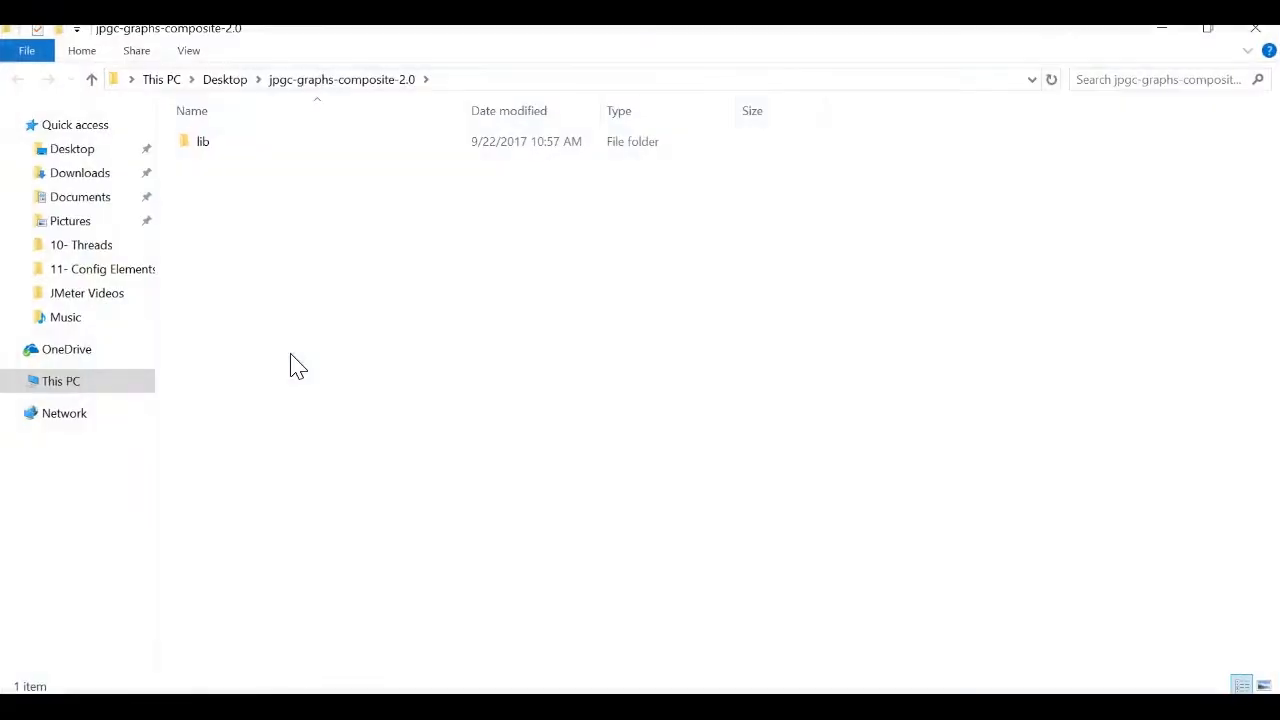
Copy jmeter-plugins-cmn-jmeter-0.3 from the extracted package's lib folder into the lib folder of apache-jmeter-3.2 on the desktop
double_click(362, 148)
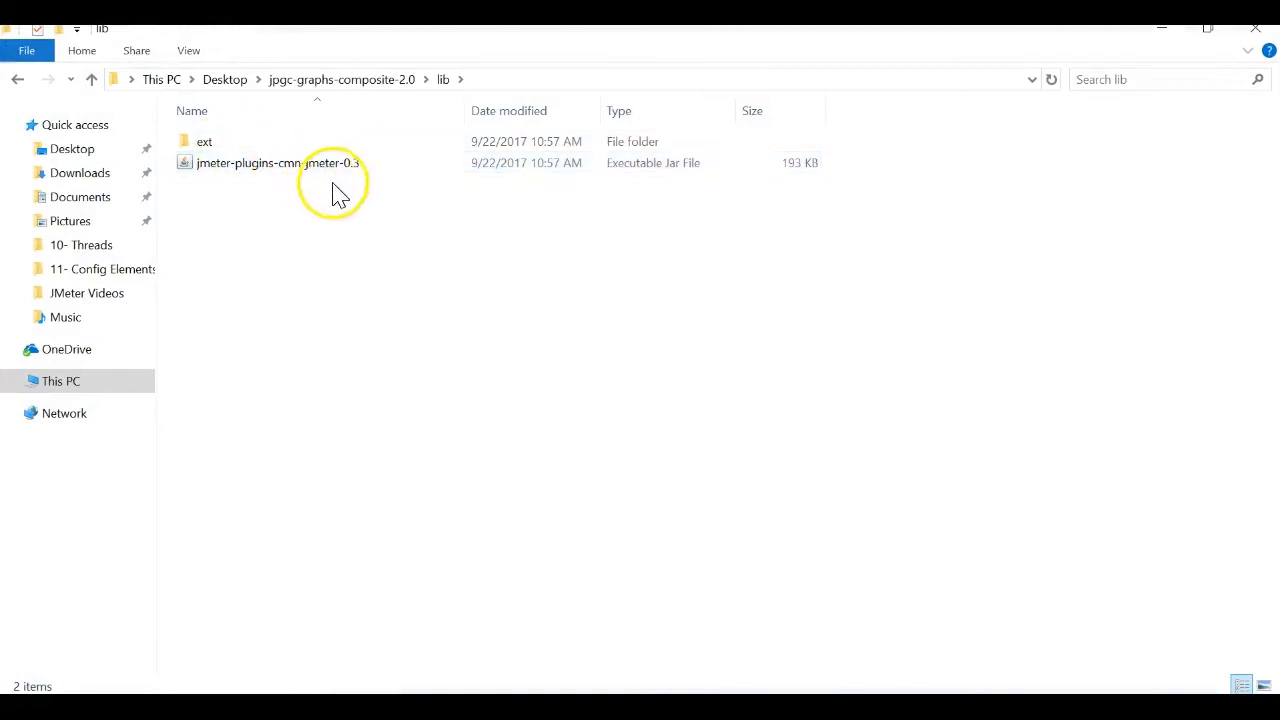
click(318, 172)
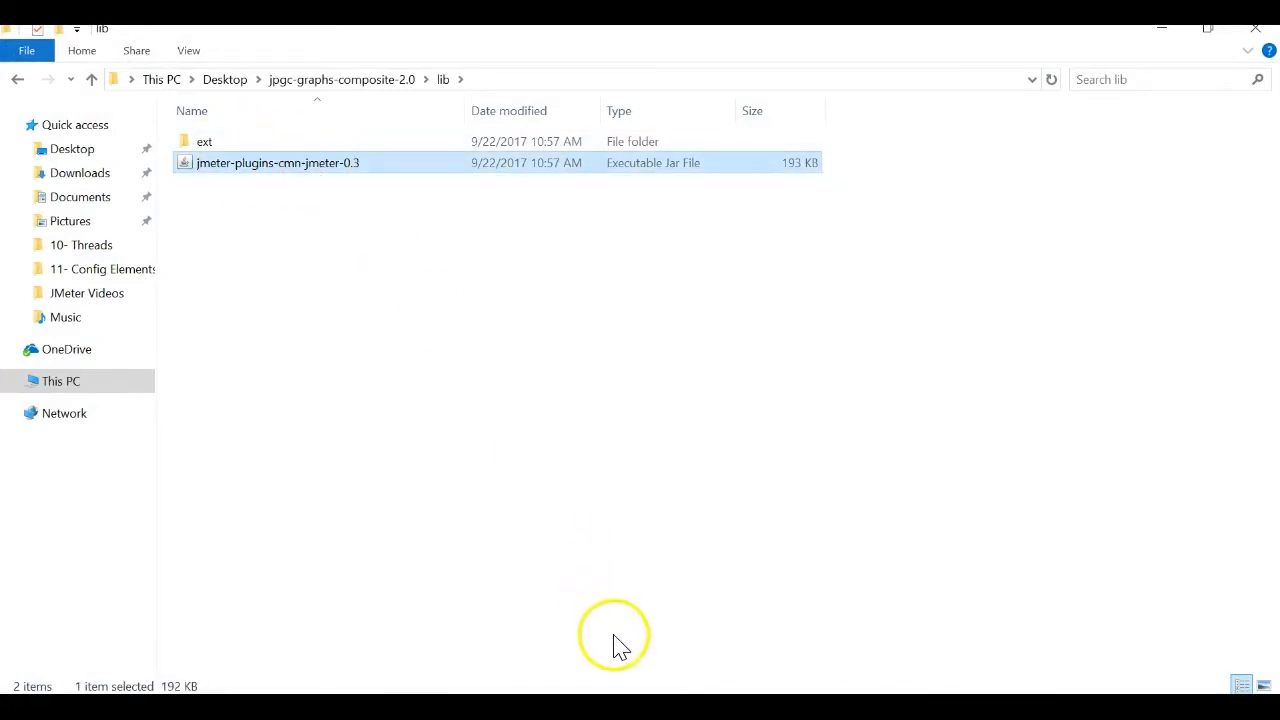
click(517, 707)
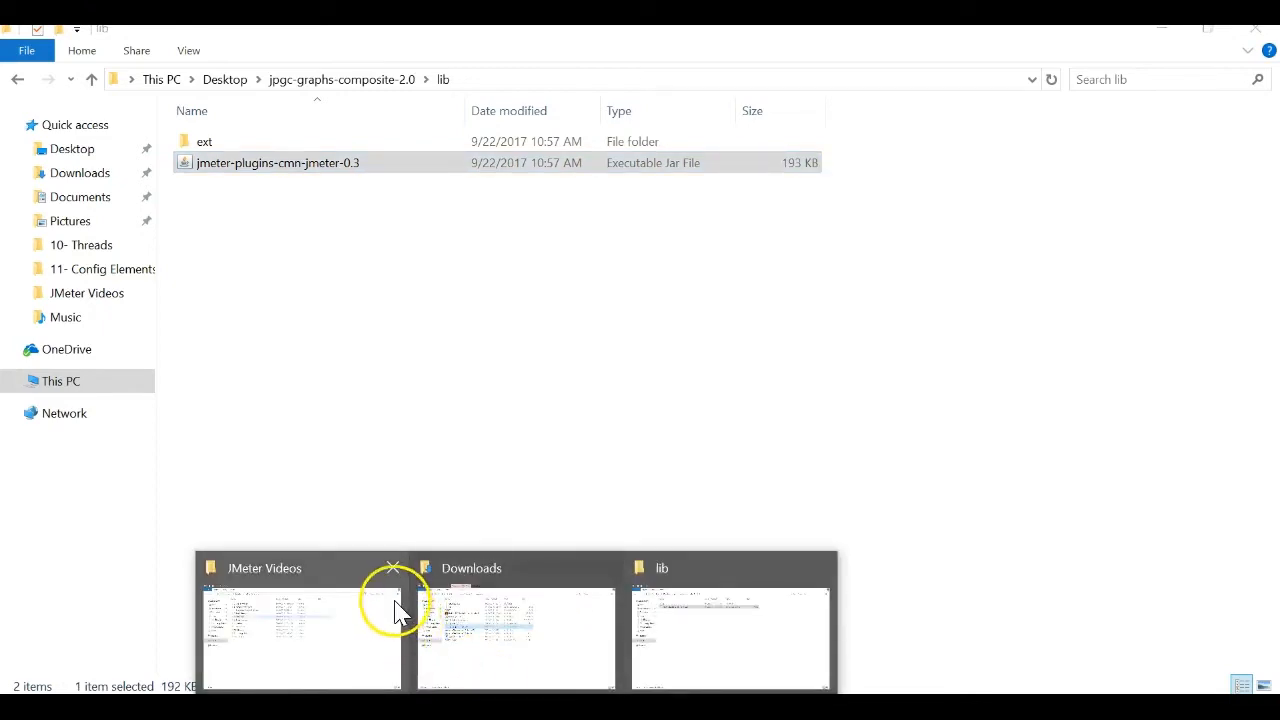
click(495, 612)
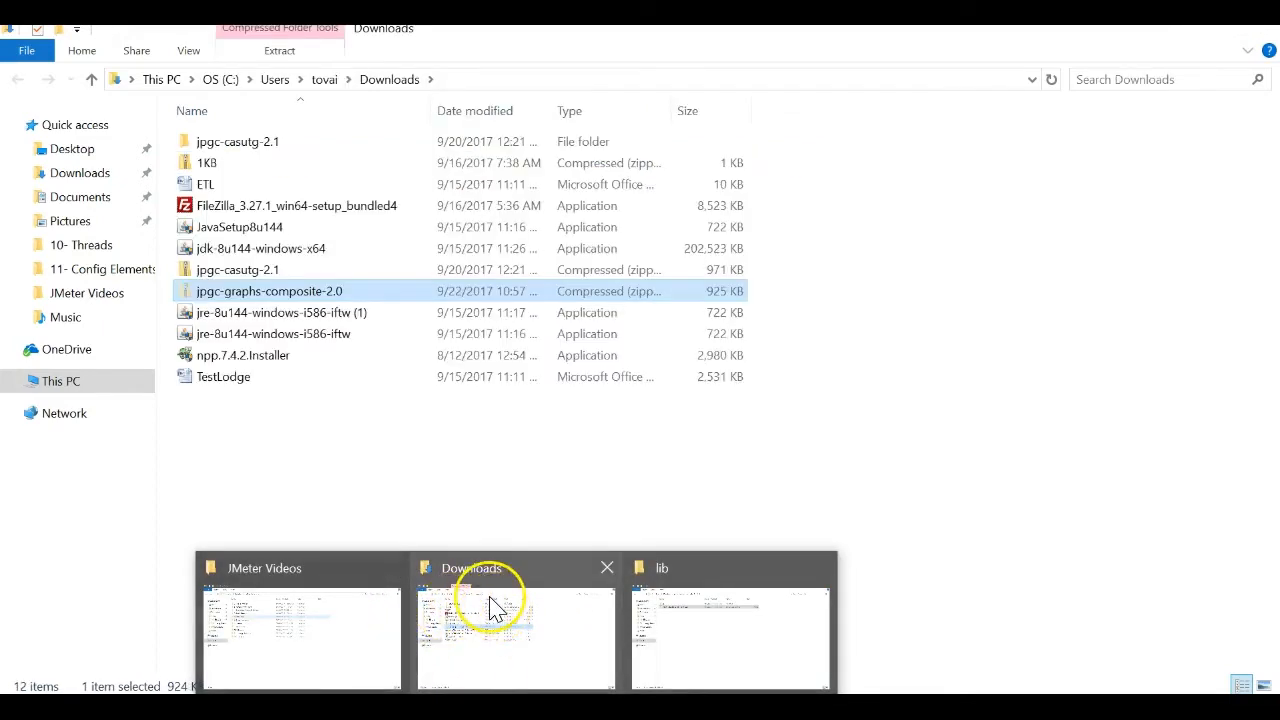
click(493, 606)
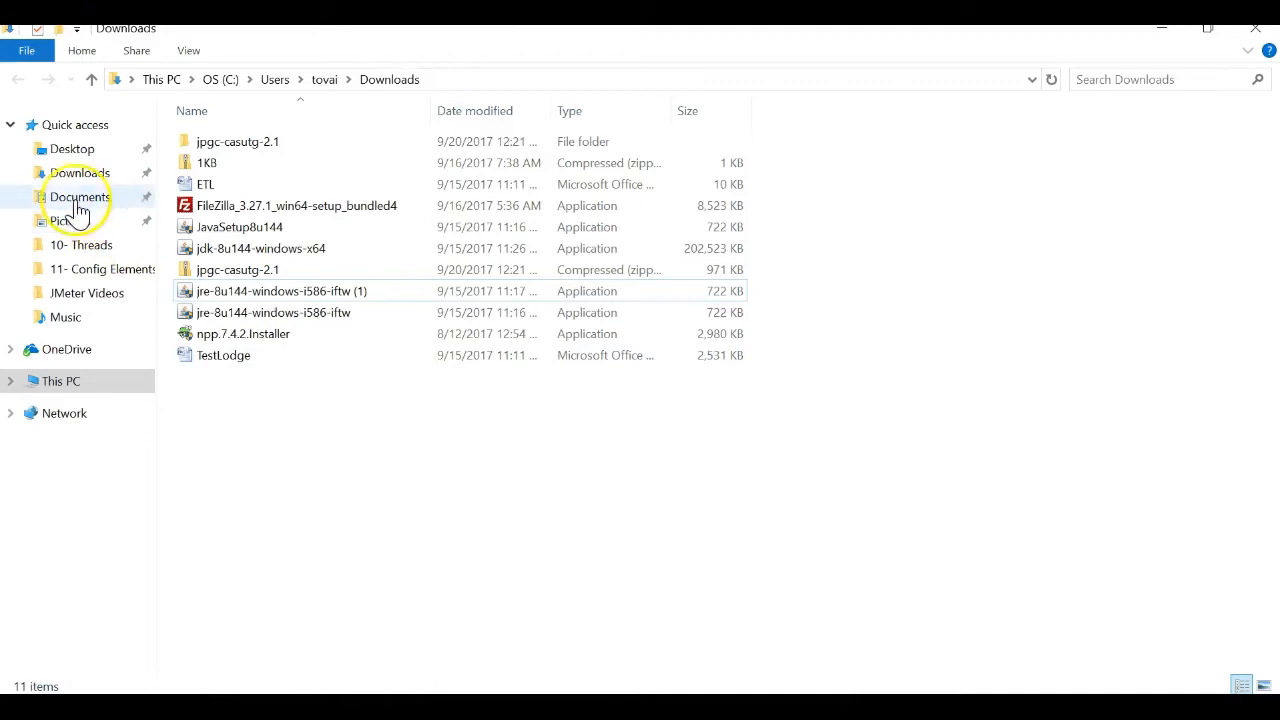
click(48, 152)
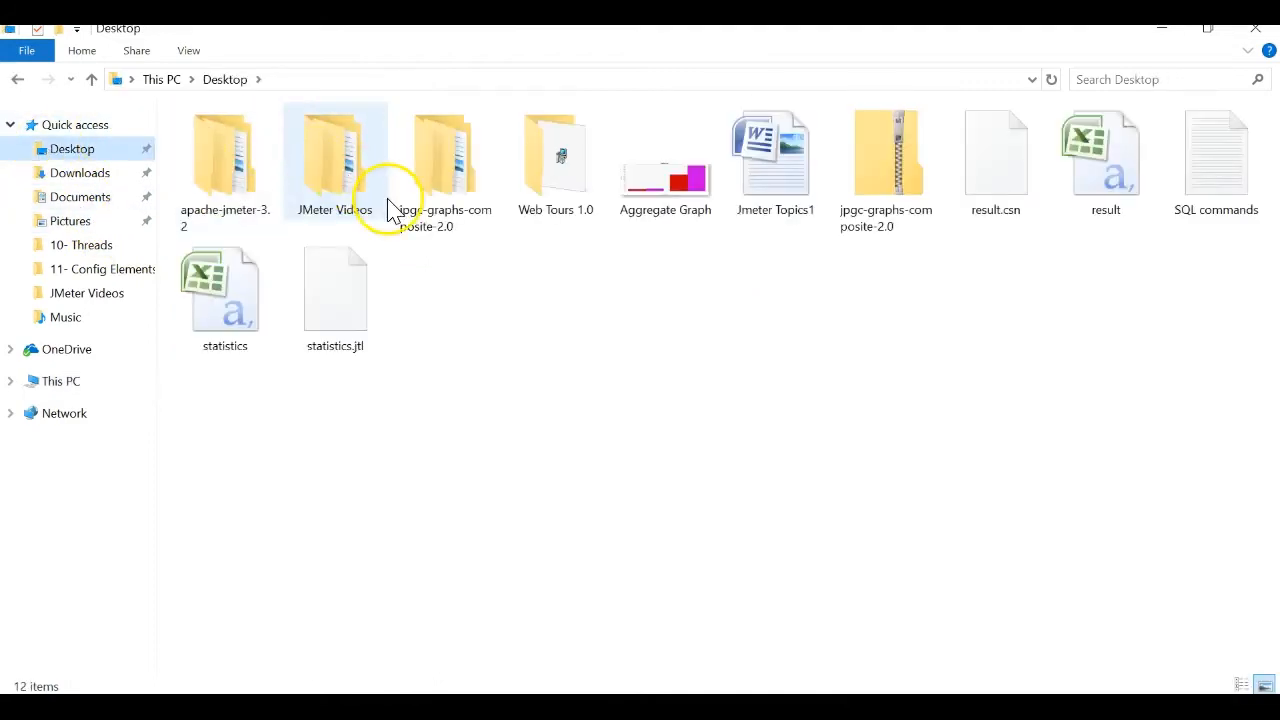
double_click(255, 168)
double_click(224, 145)
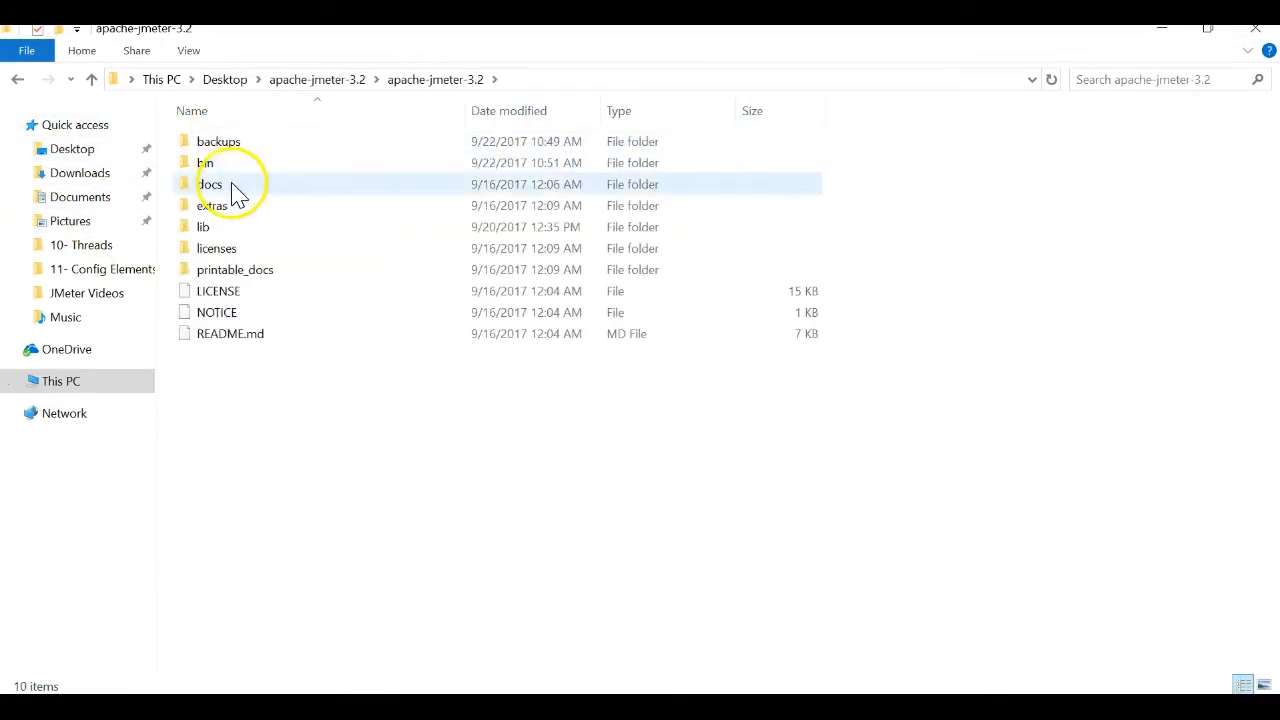
double_click(240, 228)
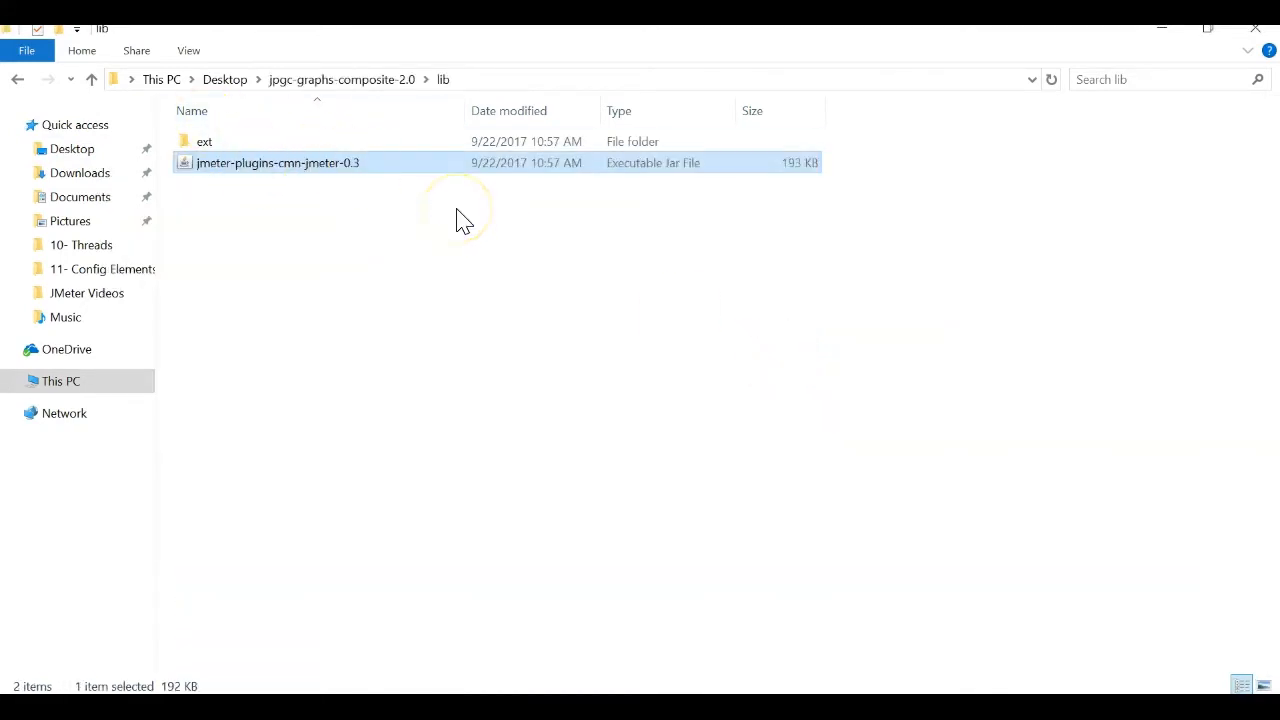
key(alt+Tab)
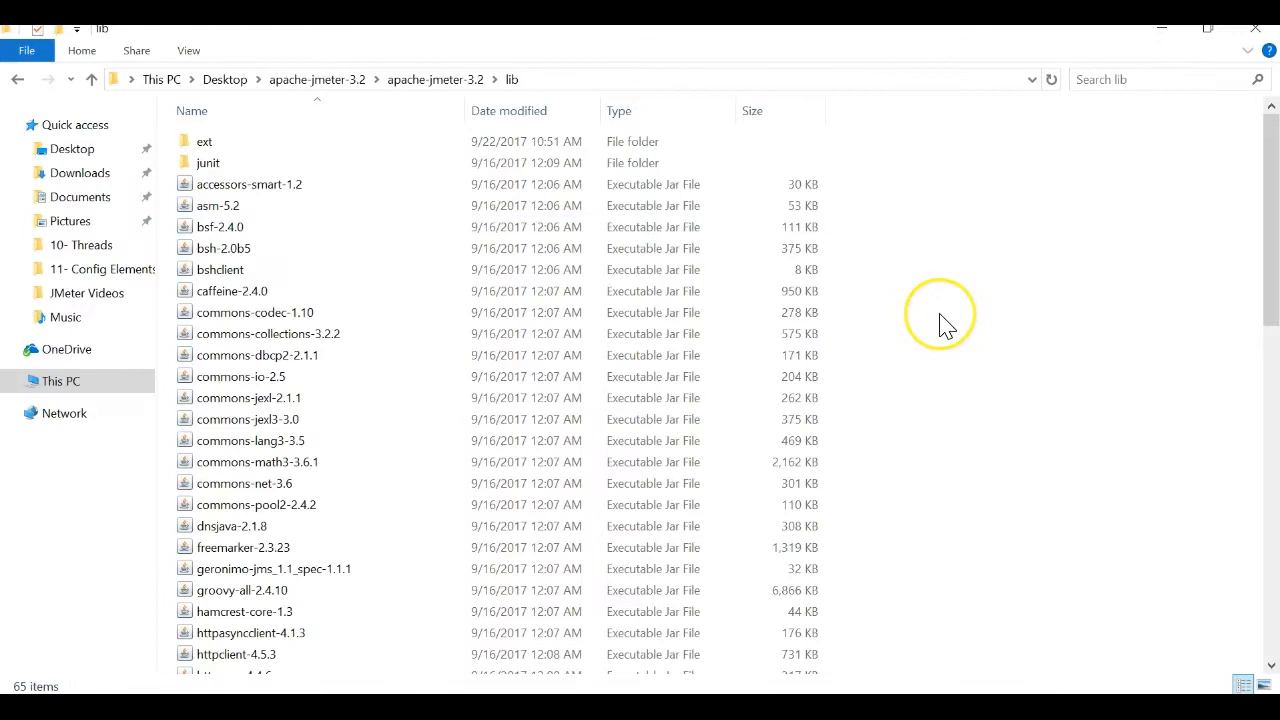
key(ctrl+v)
Copy jmeter-plugins-graphs-composite-2.0 and jmeter-plugins-manager-0.11 from the extracted package's lib\ext folder into the lib\ext folder of apache-jmeter-3.2
key(alt+Tab)
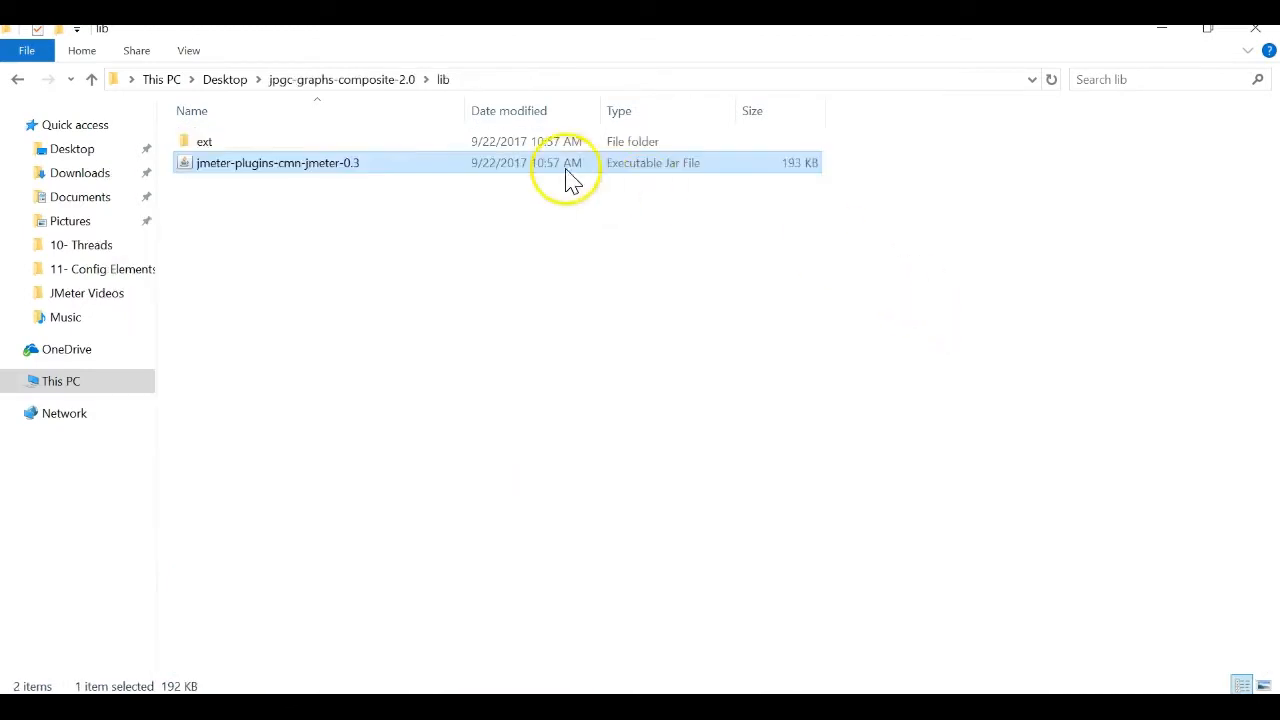
double_click(408, 142)
key(ctrl+a)
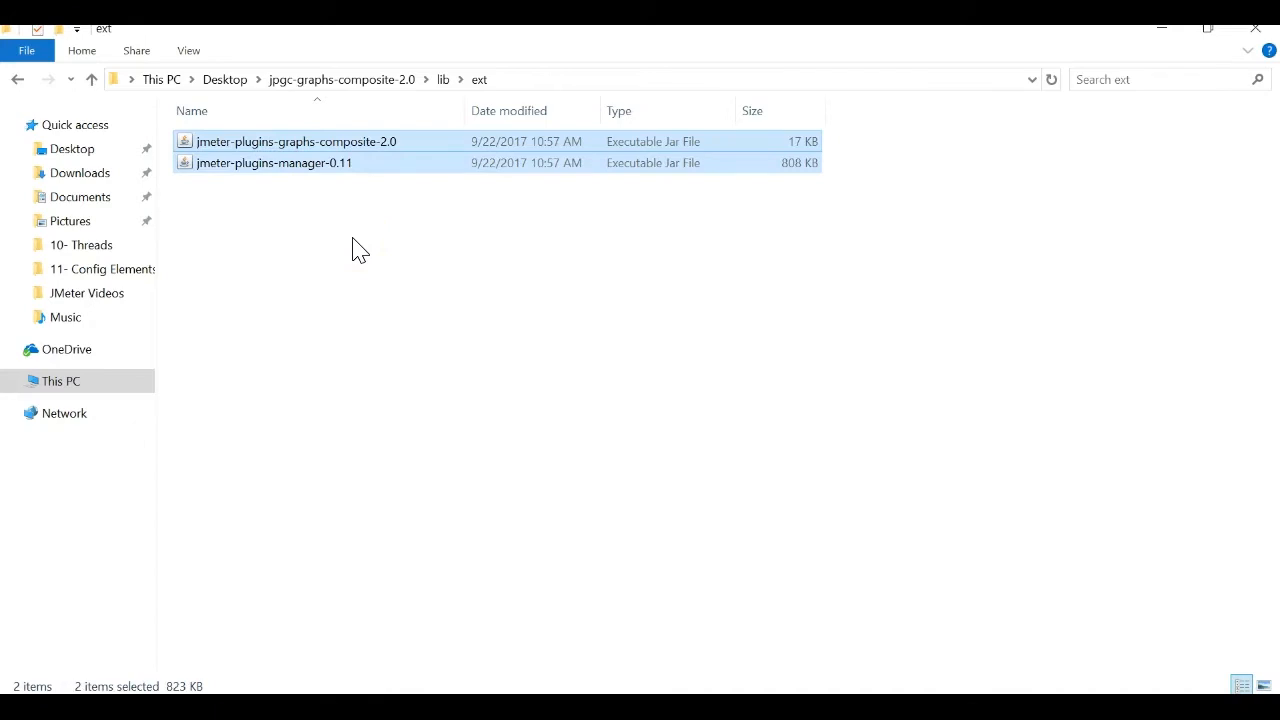
key(alt+Tab)
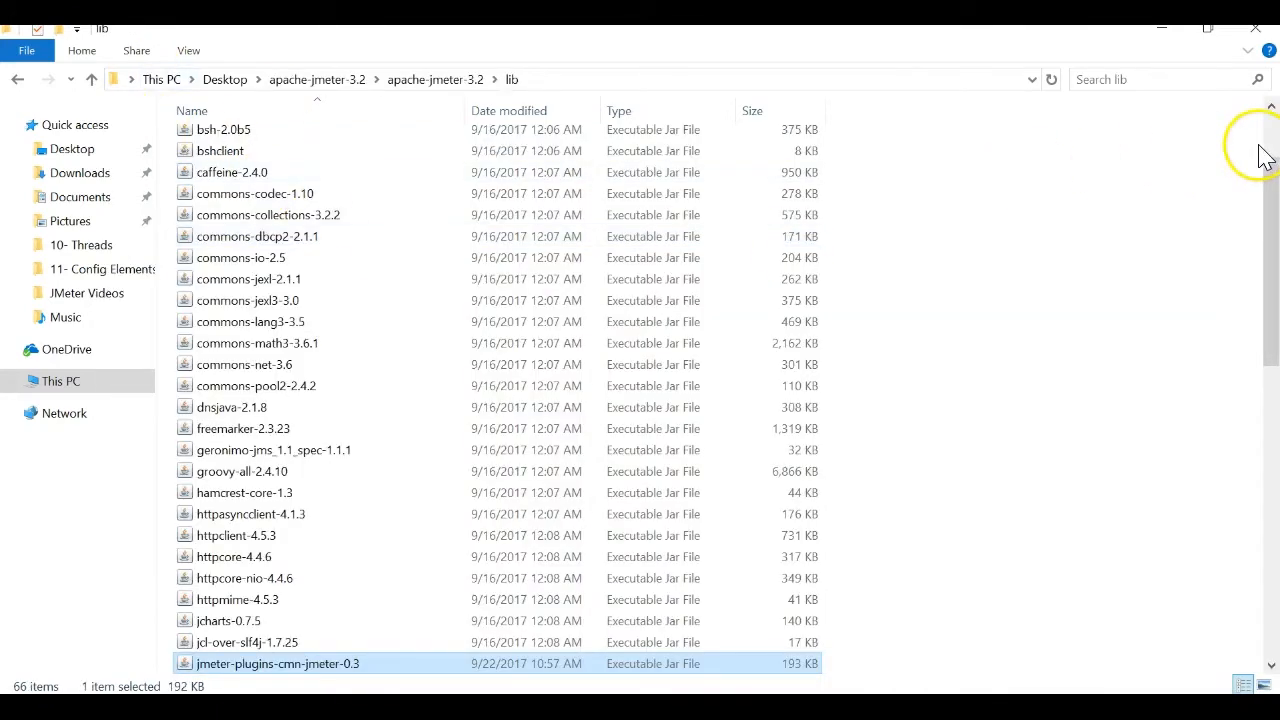
scroll(1275, 125, up, 2)
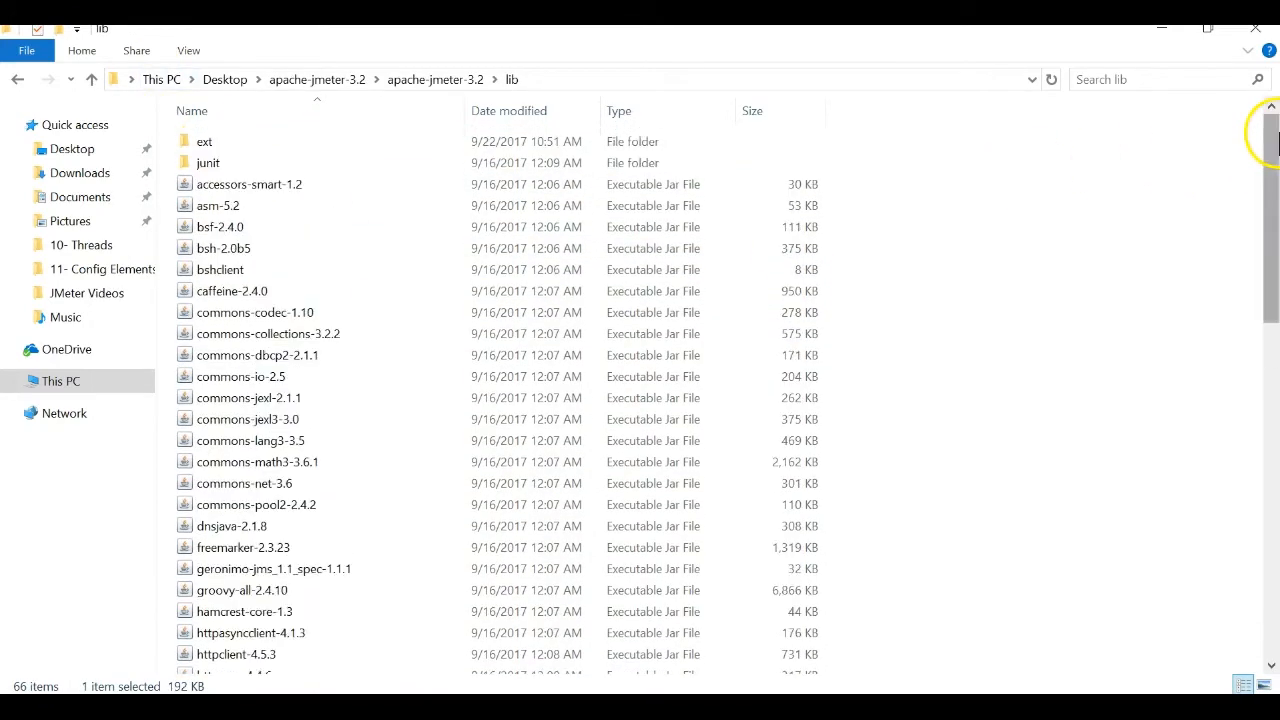
double_click(362, 145)
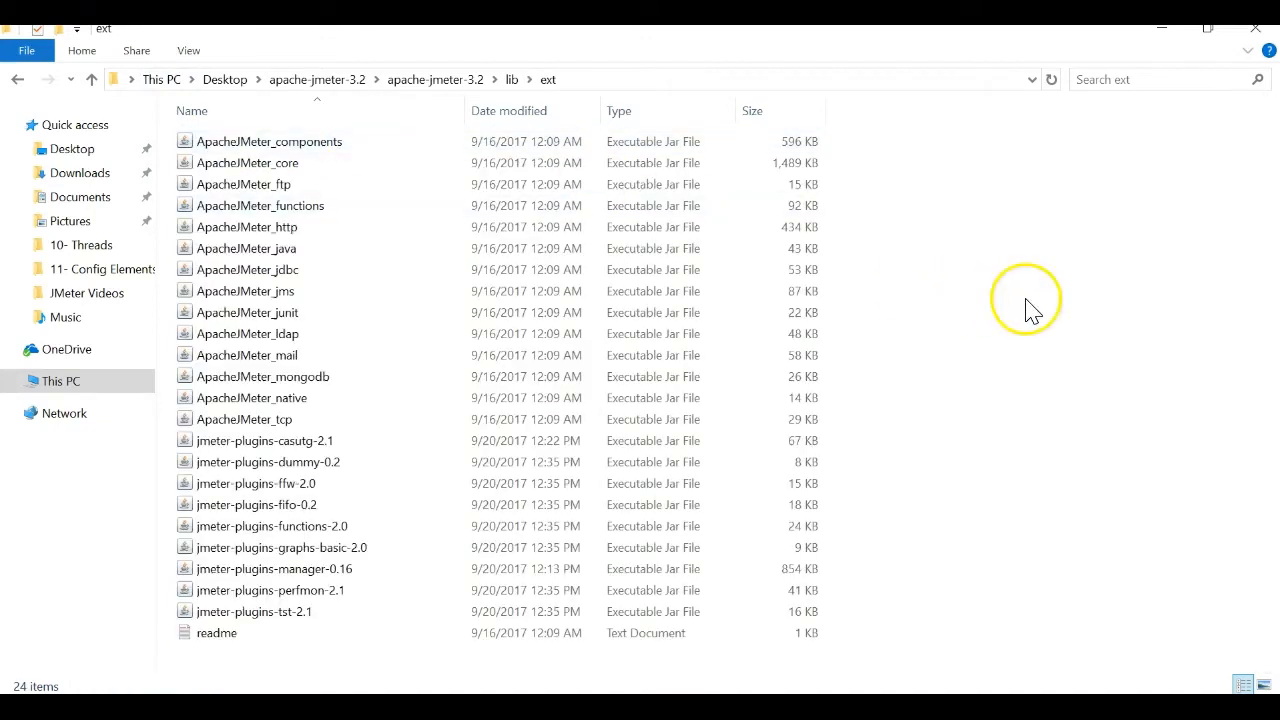
key(ctrl+v)
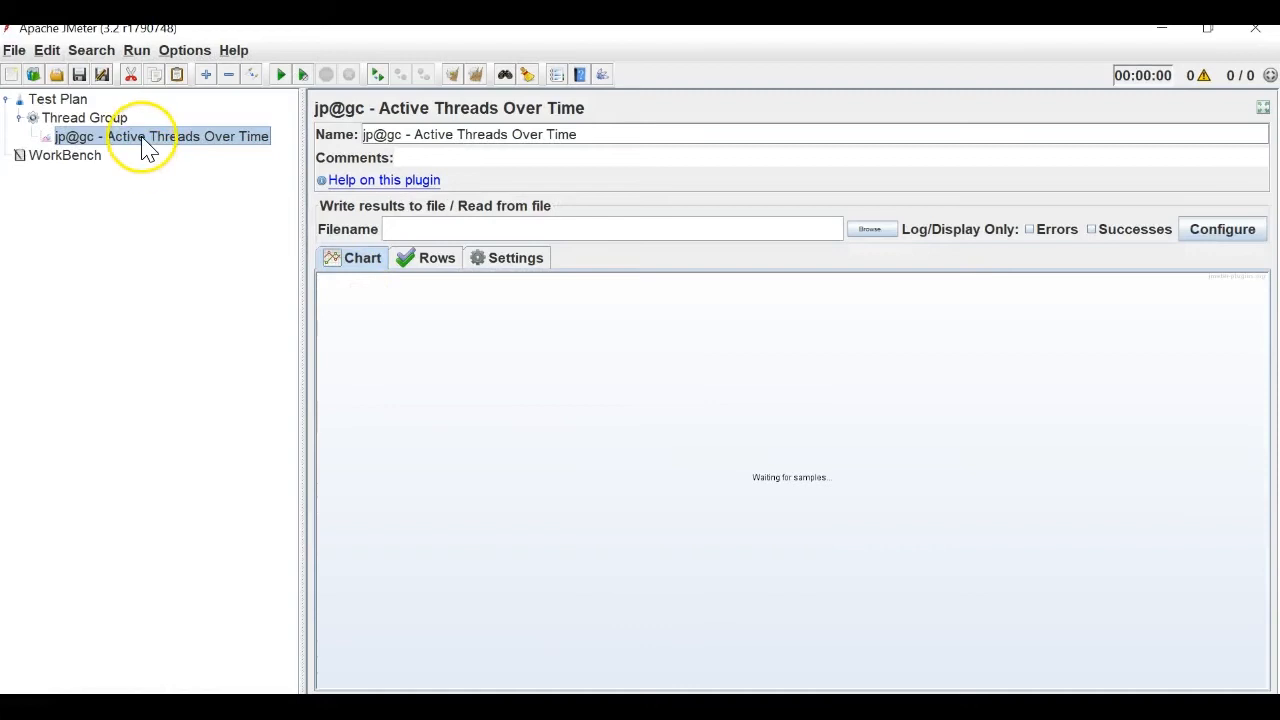
Switch to JMeter and check the listeners that can be added to the Thread Group for the composite graph
click(84, 117)
right_click(82, 119)
mouse_move(250, 129)
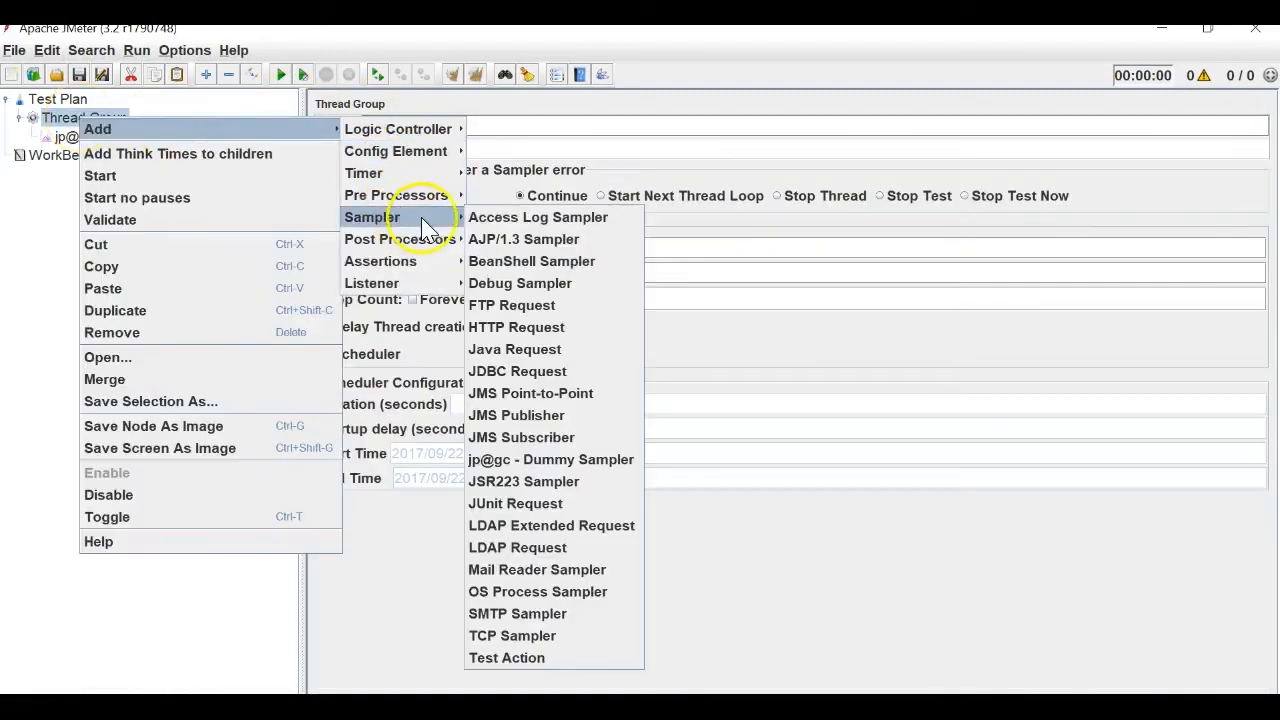
mouse_move(443, 284)
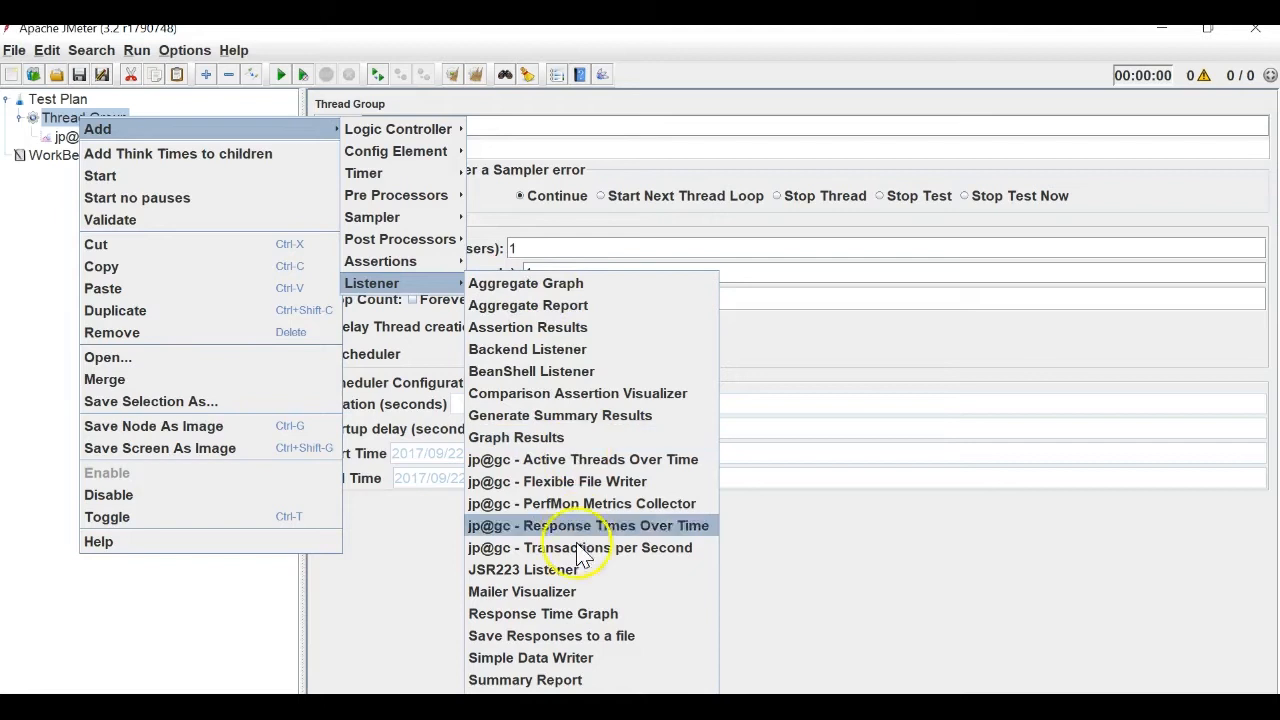
click(835, 558)
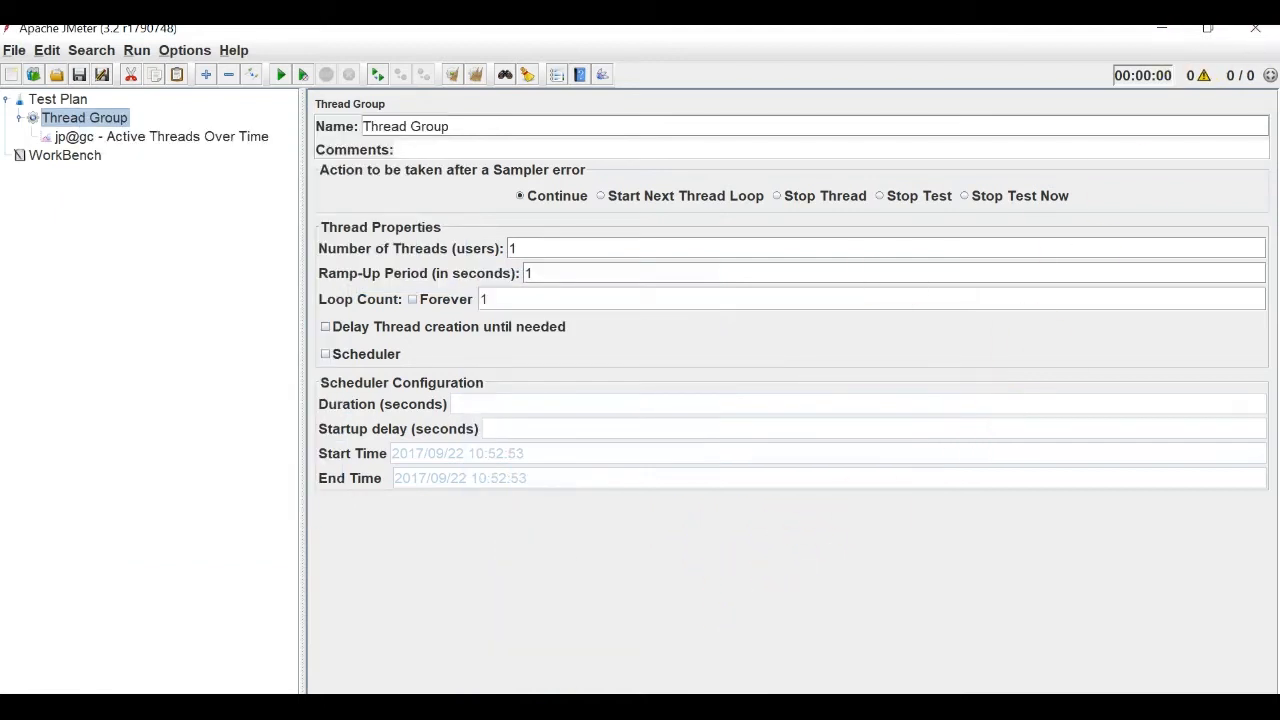
Close JMeter without saving the test plan
click(500, 706)
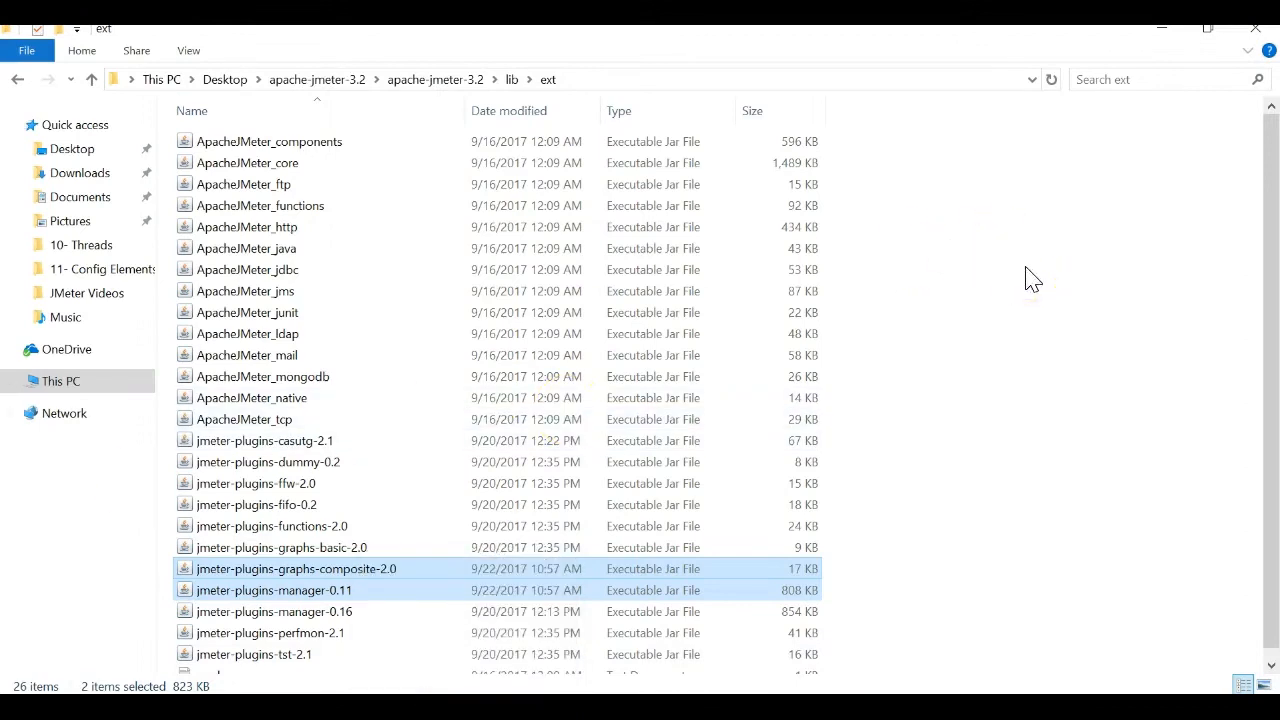
key(alt+Tab)
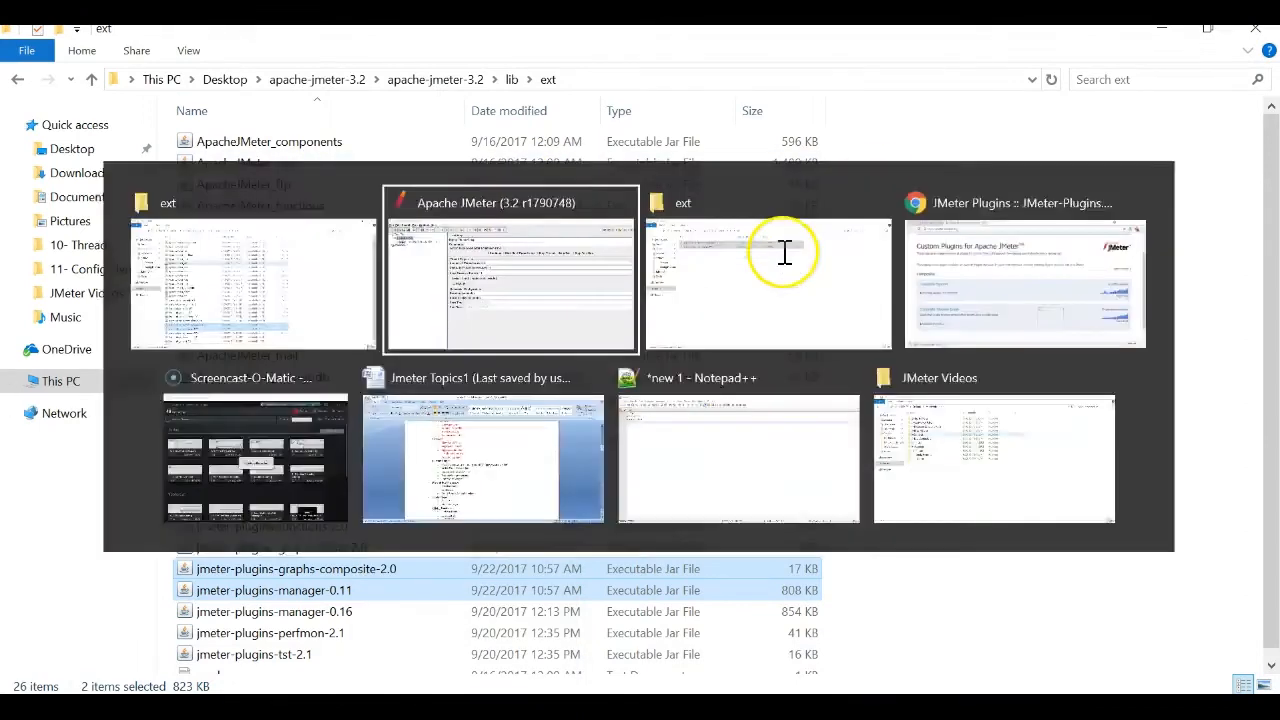
click(1264, 40)
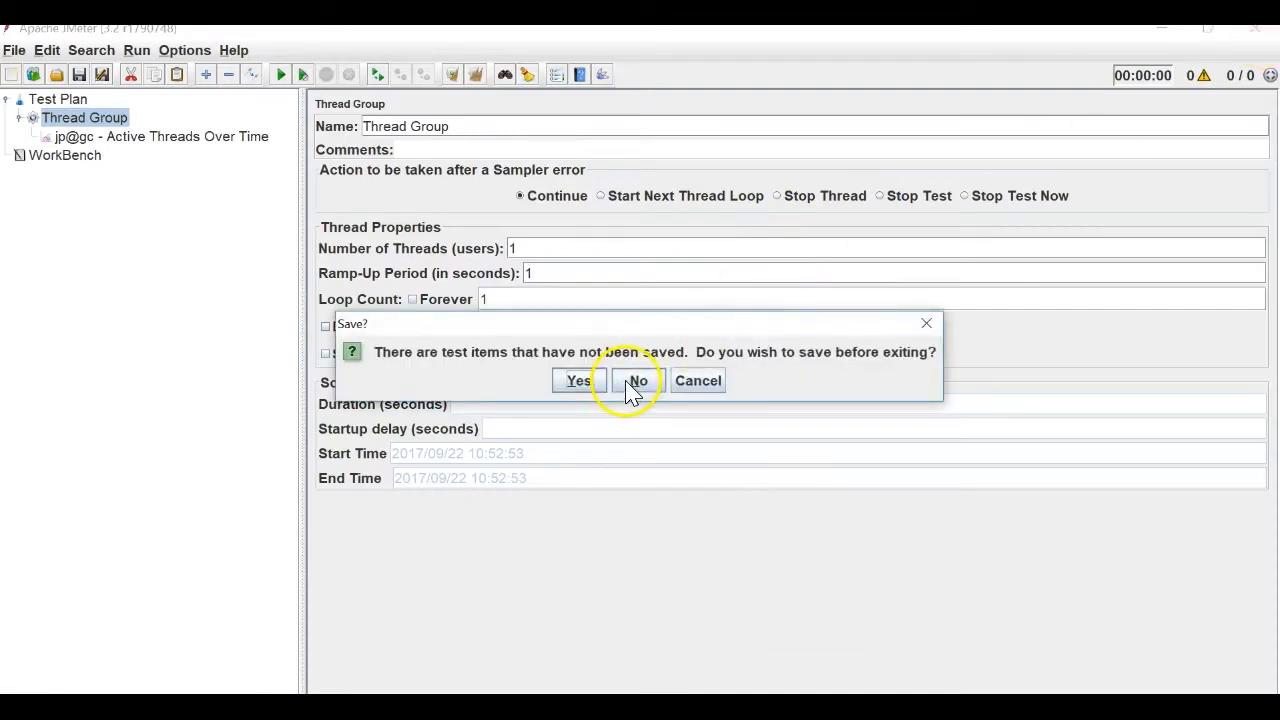
click(630, 388)
Launch JMeter again from the jmeter batch file in the bin folder of apache-jmeter-3.2
click(1076, 378)
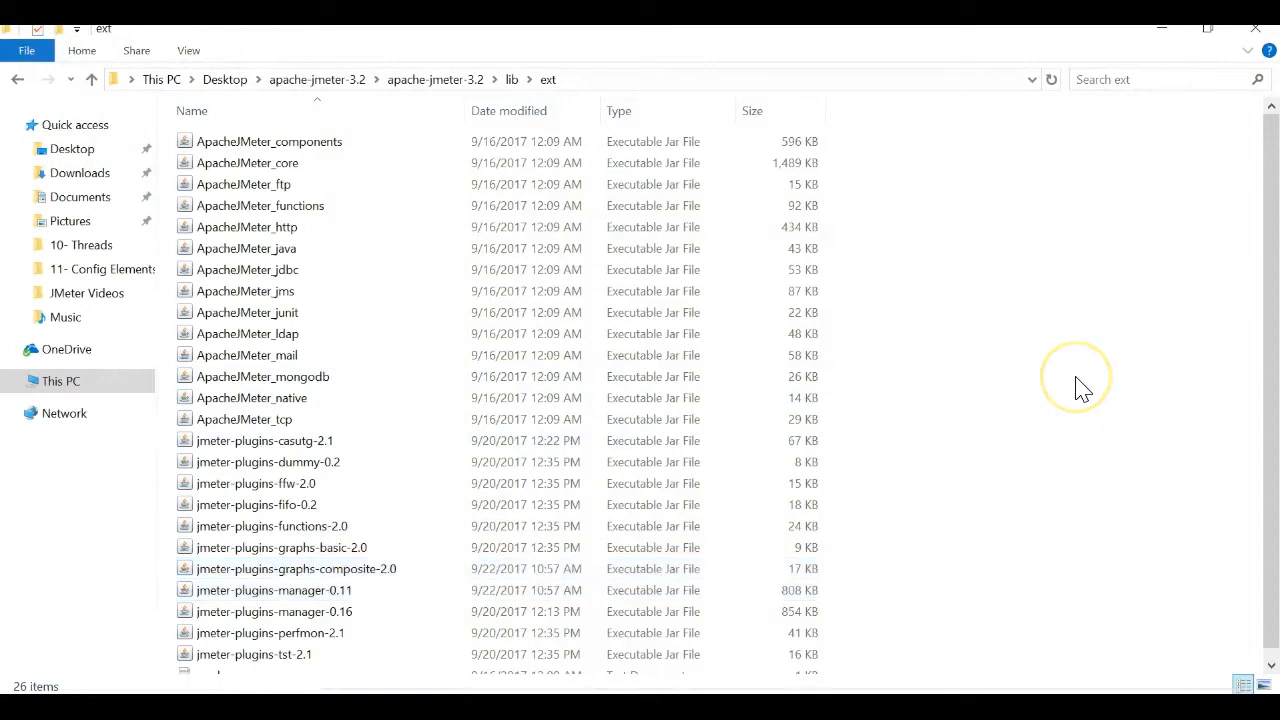
key(BackSpace)
key(BackSpace)
key(Up)
key(Up)
key(Up)
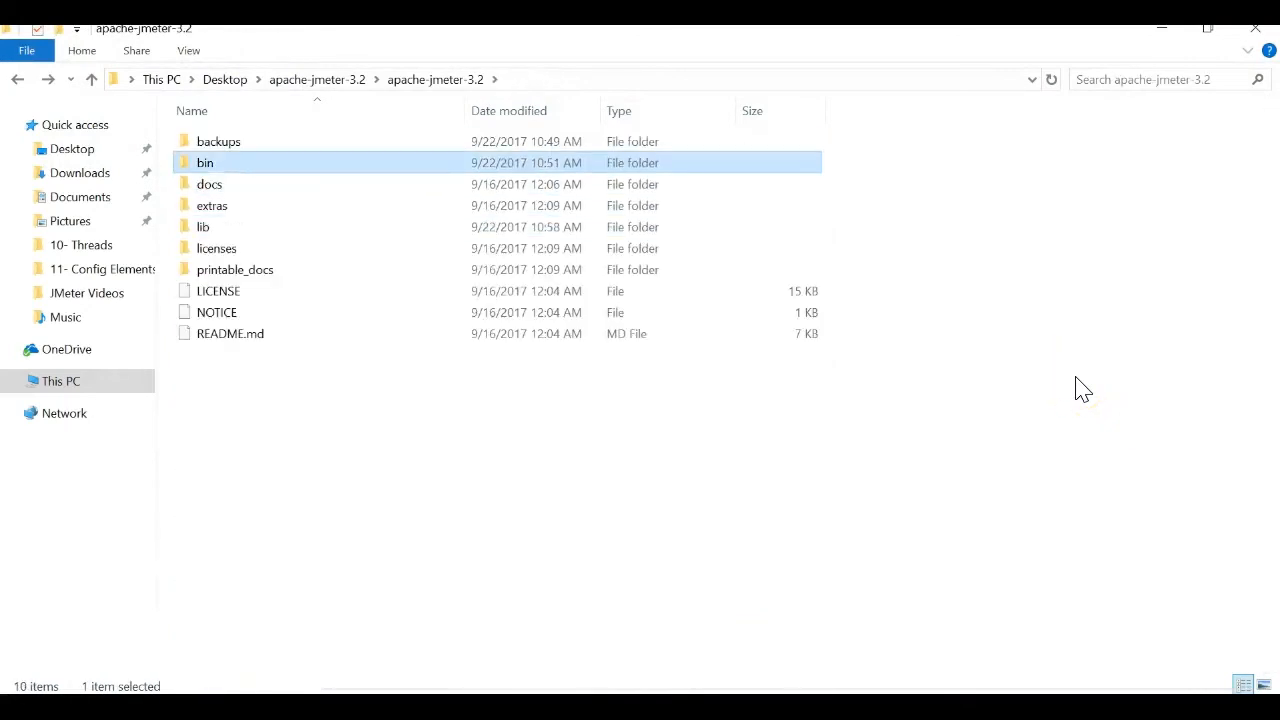
key(Return)
key(Down)
key(Down)
key(Down)
key(Down)
key(Down)
key(Down)
key(Down)
key(Down)
key(Down)
key(Down)
key(Down)
key(Down)
key(Down)
key(Down)
key(Down)
key(Down)
key(Down)
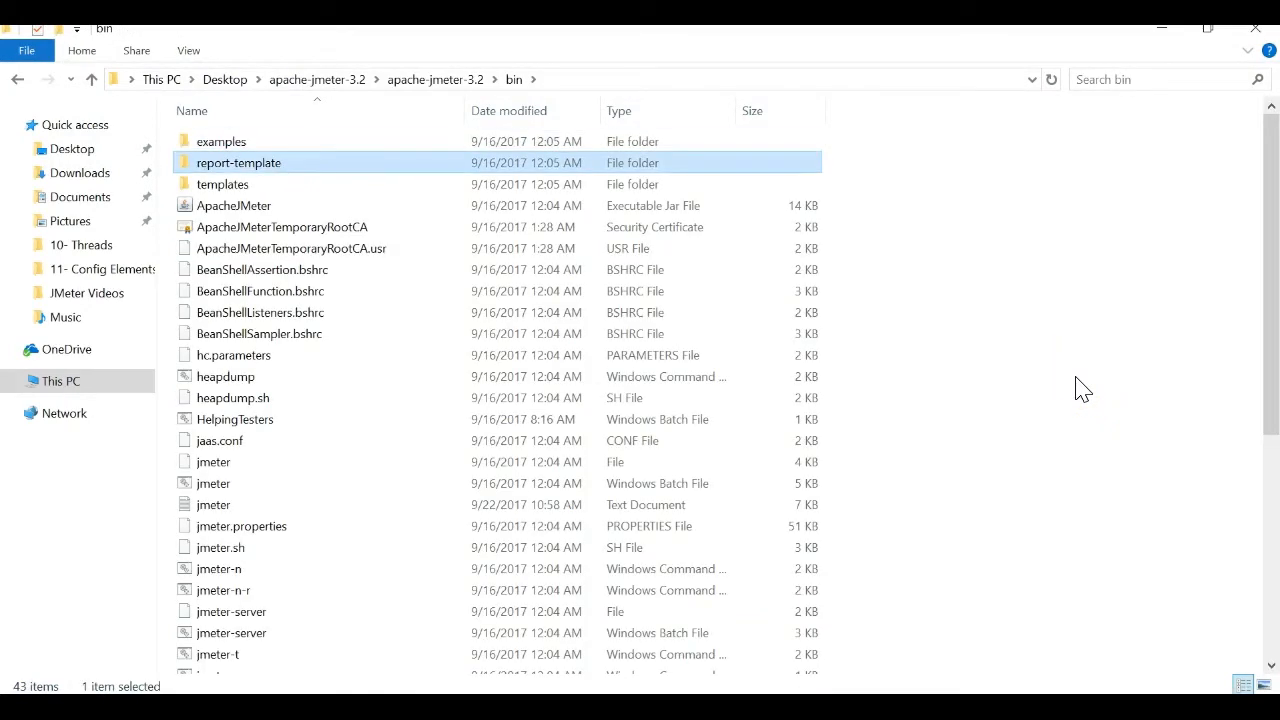
key(Up)
key(Return)
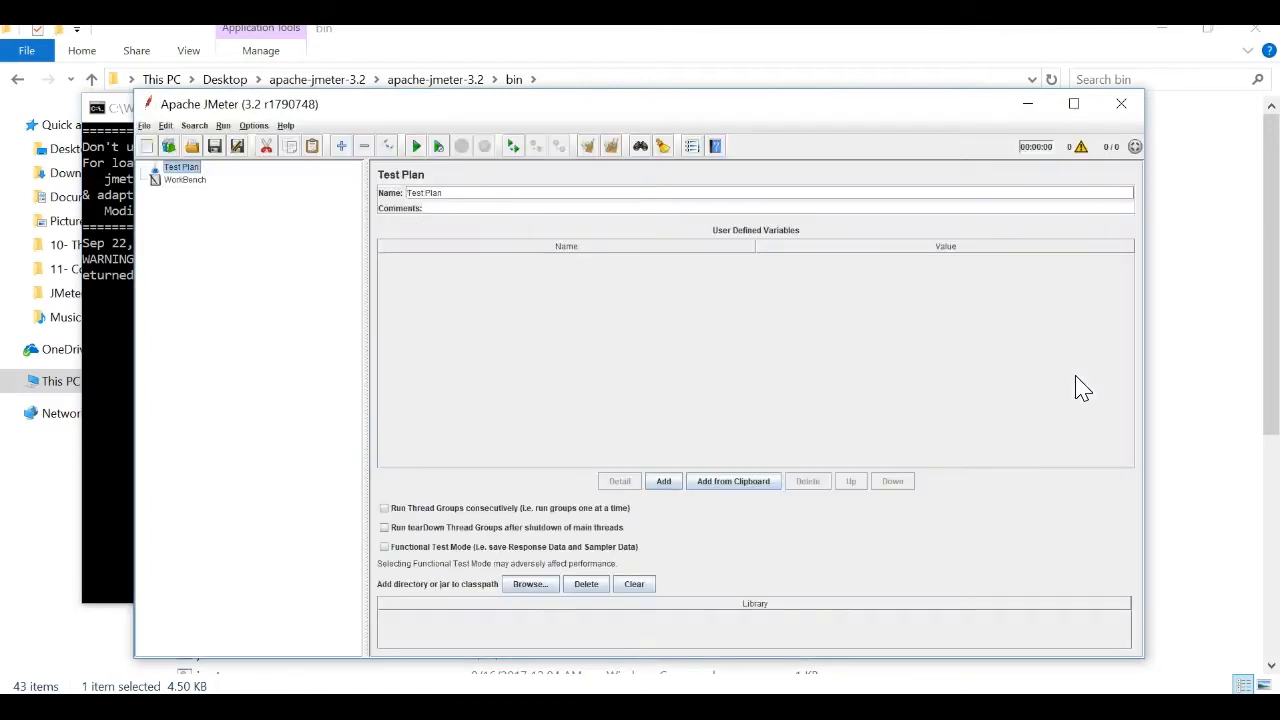
Maximize the JMeter window and enlarge its interface text for easier reading
click(1072, 104)
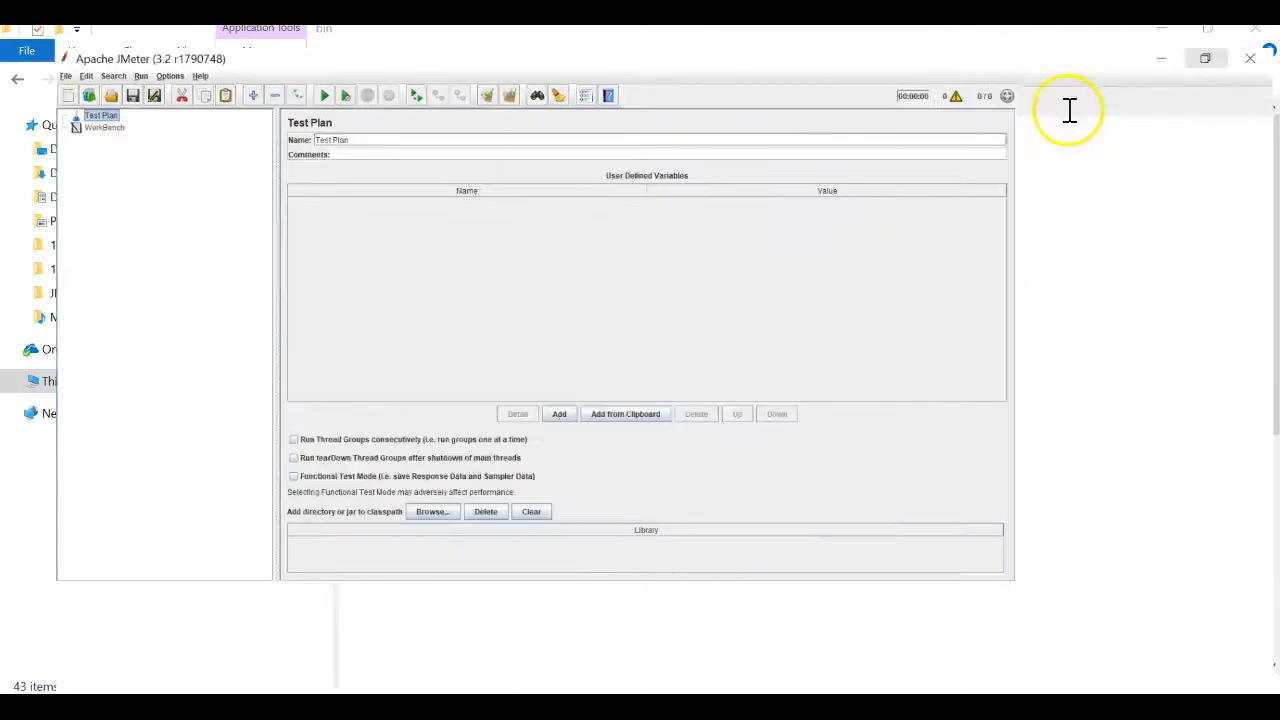
key(ctrl+plus)
key(ctrl+plus)
key(ctrl+plus)
key(ctrl+plus)
key(ctrl+plus)
key(ctrl+plus)
key(ctrl+plus)
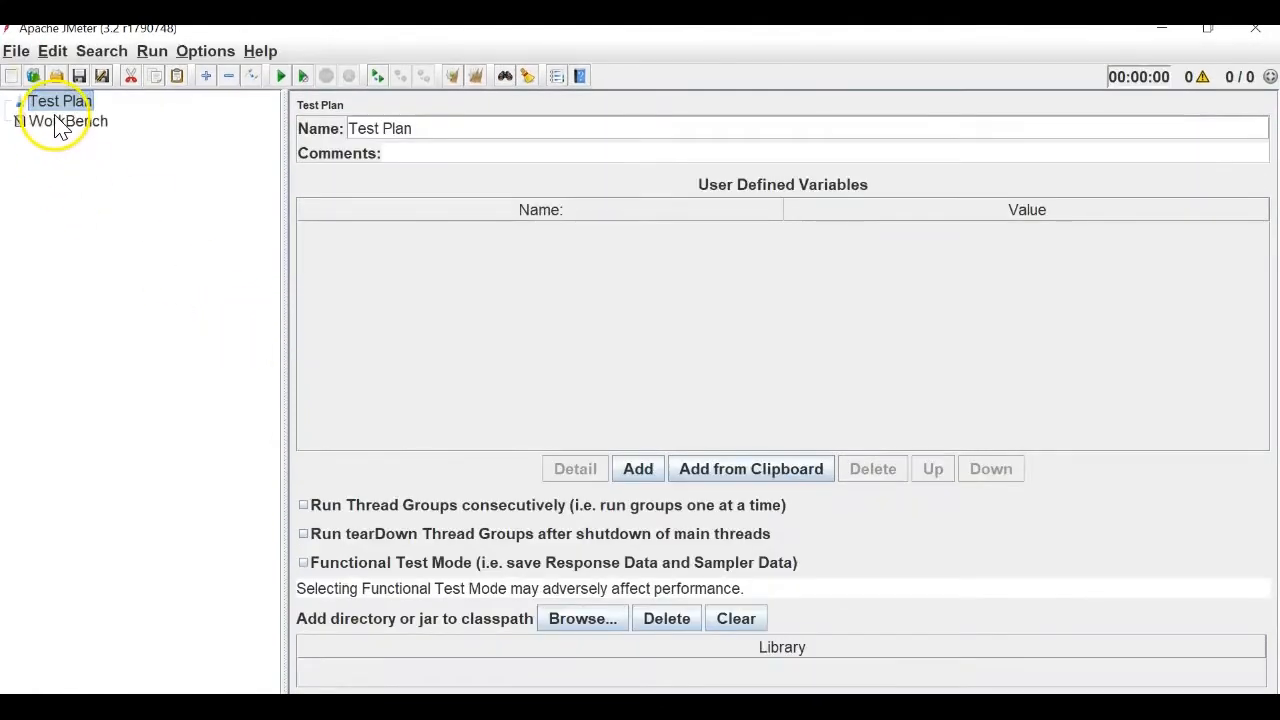
Check the listeners that can be added to the Test Plan for jp@gc - Composite Graph
right_click(61, 105)
mouse_move(200, 121)
mouse_move(372, 282)
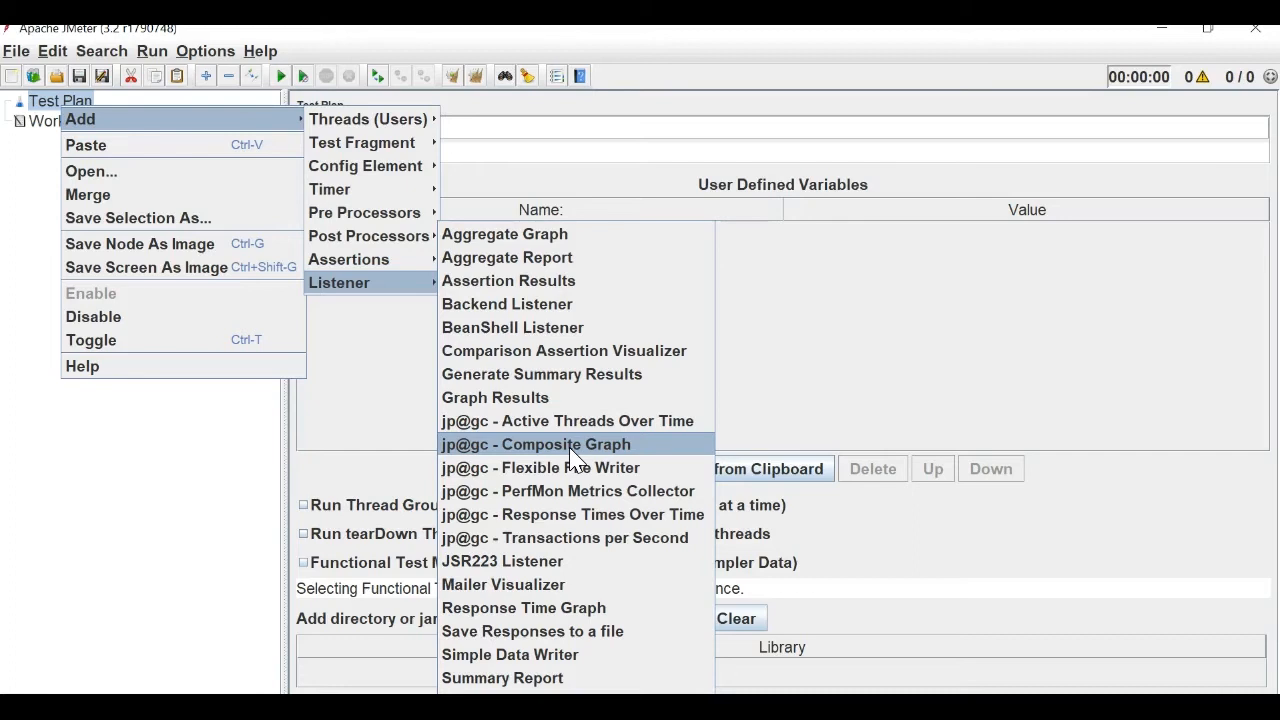
click(200, 512)
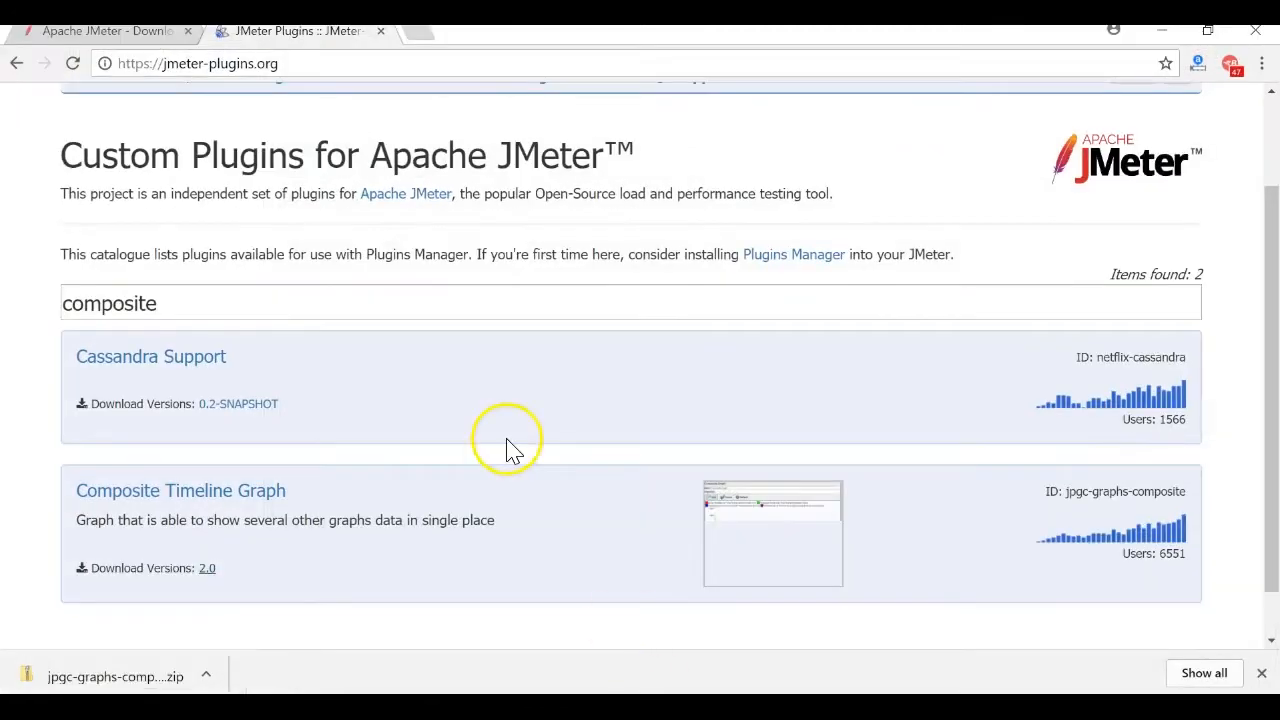
Search the jmeter-plugins.org catalogue in the browser for "plugin manager"
triple_click(339, 310)
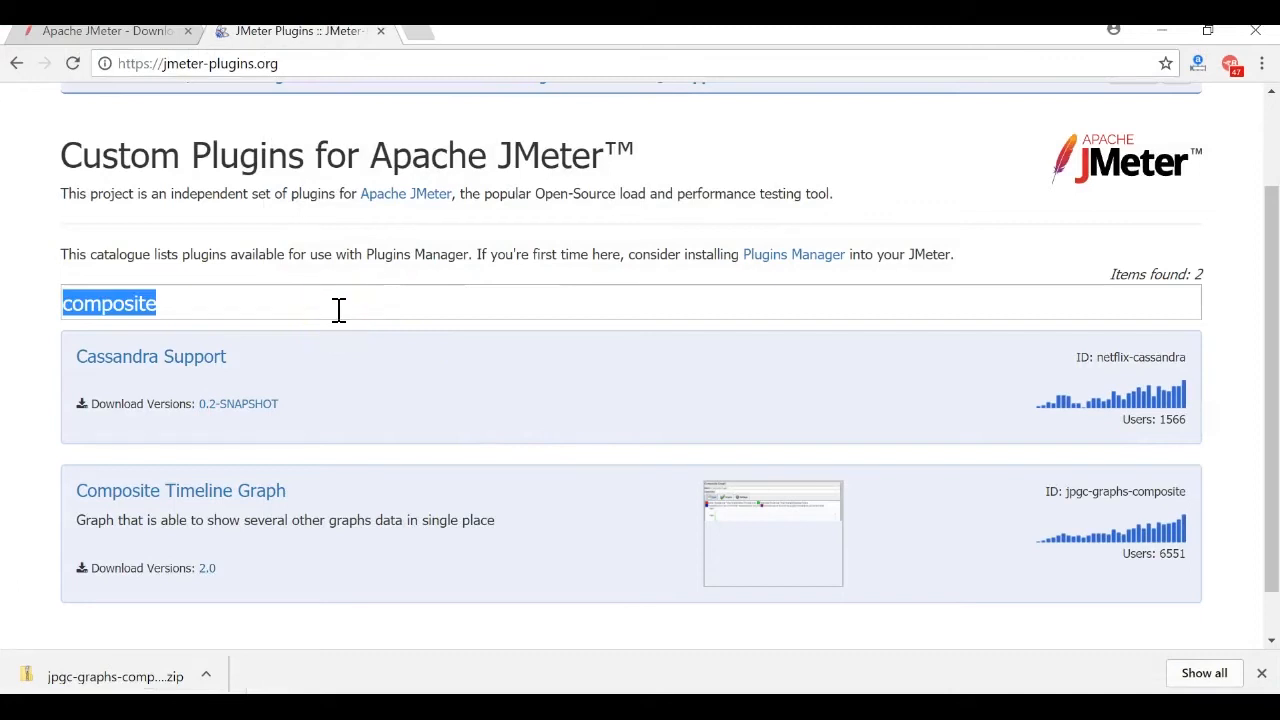
text(p)
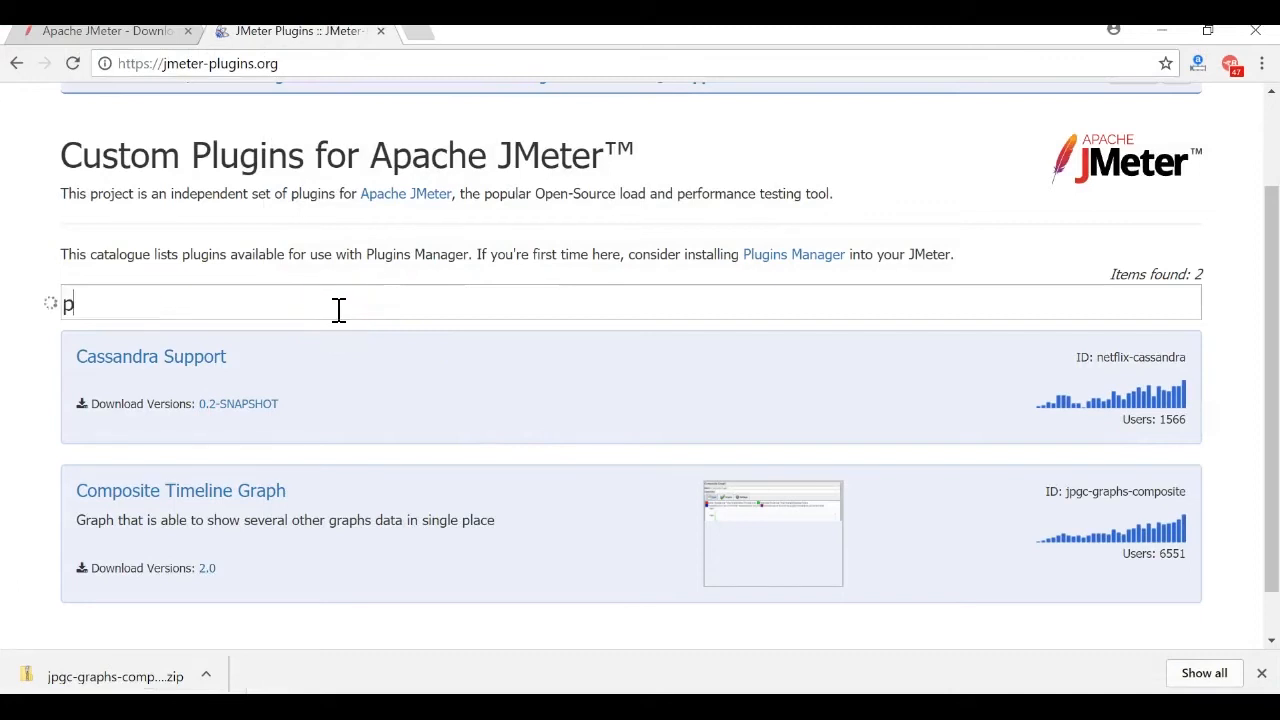
text(lugin man)
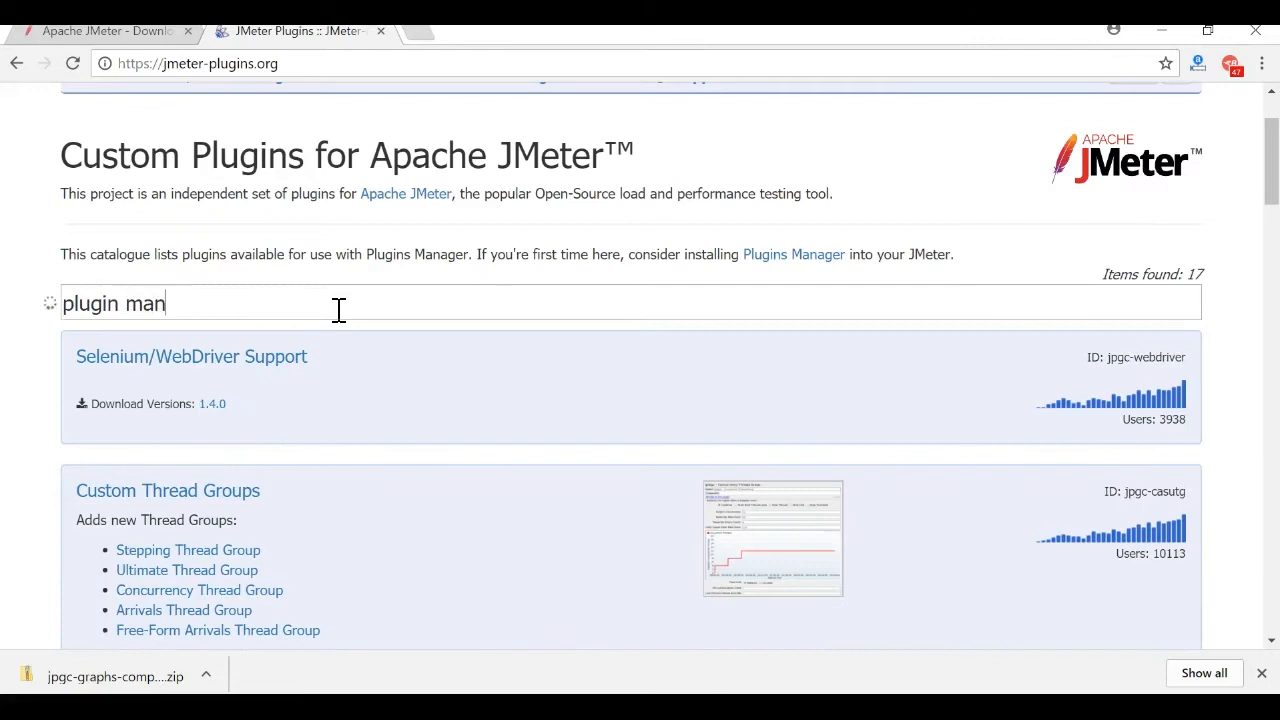
text(ager)
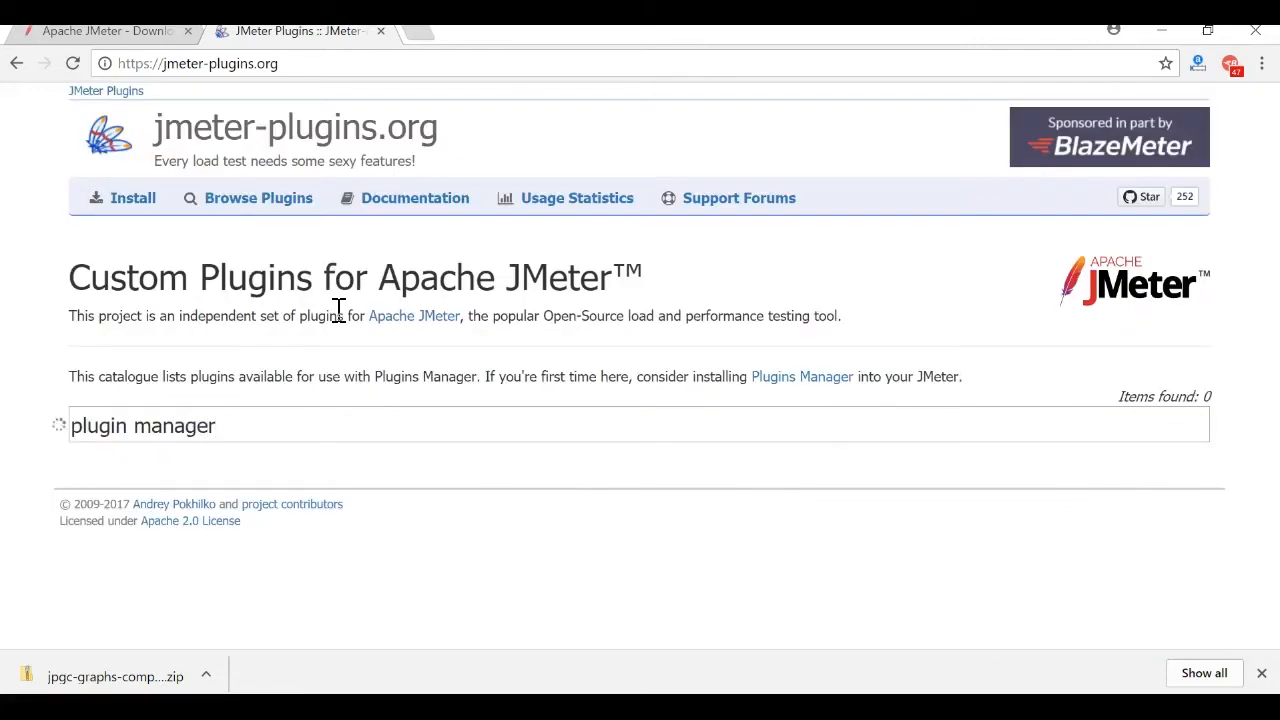
Search the plugin catalogue for "manager" and open the Plugins Manager entry
key(BackSpace)
key(BackSpace)
key(BackSpace)
key(BackSpace)
key(BackSpace)
key(BackSpace)
key(BackSpace)
key(BackSpace)
key(BackSpace)
key(BackSpace)
key(BackSpace)
key(BackSpace)
key(BackSpace)
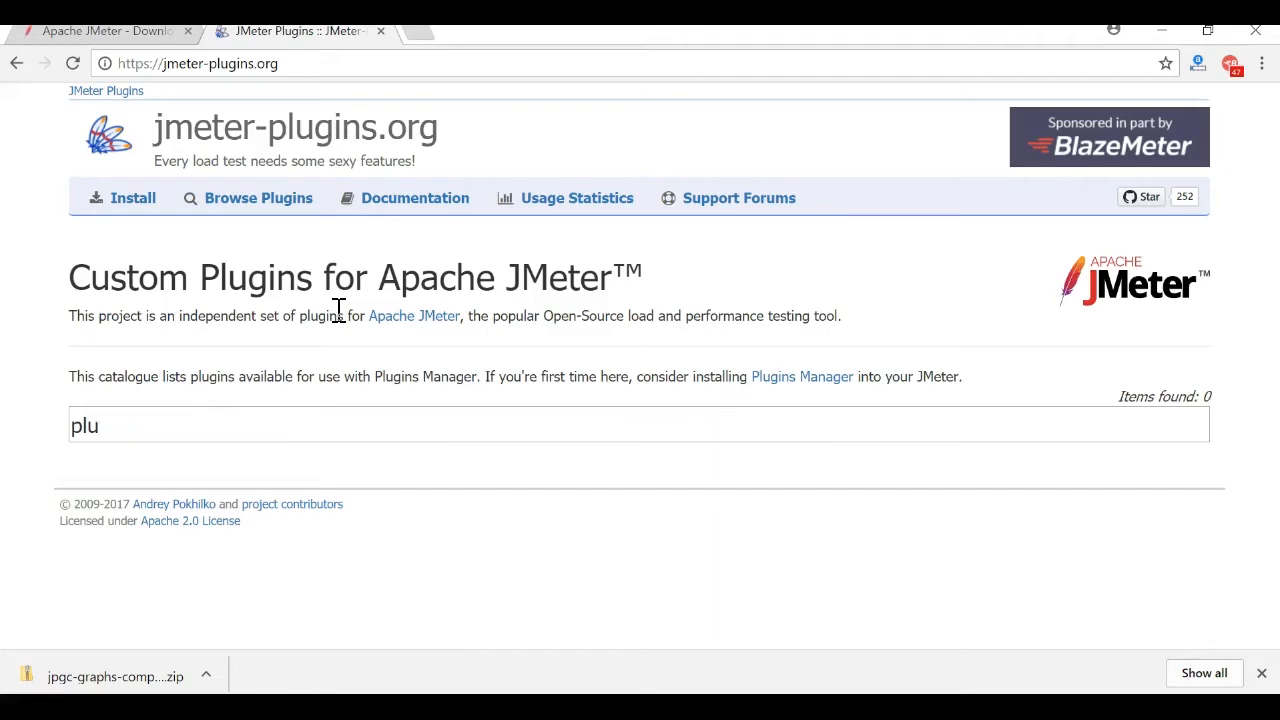
text(mana)
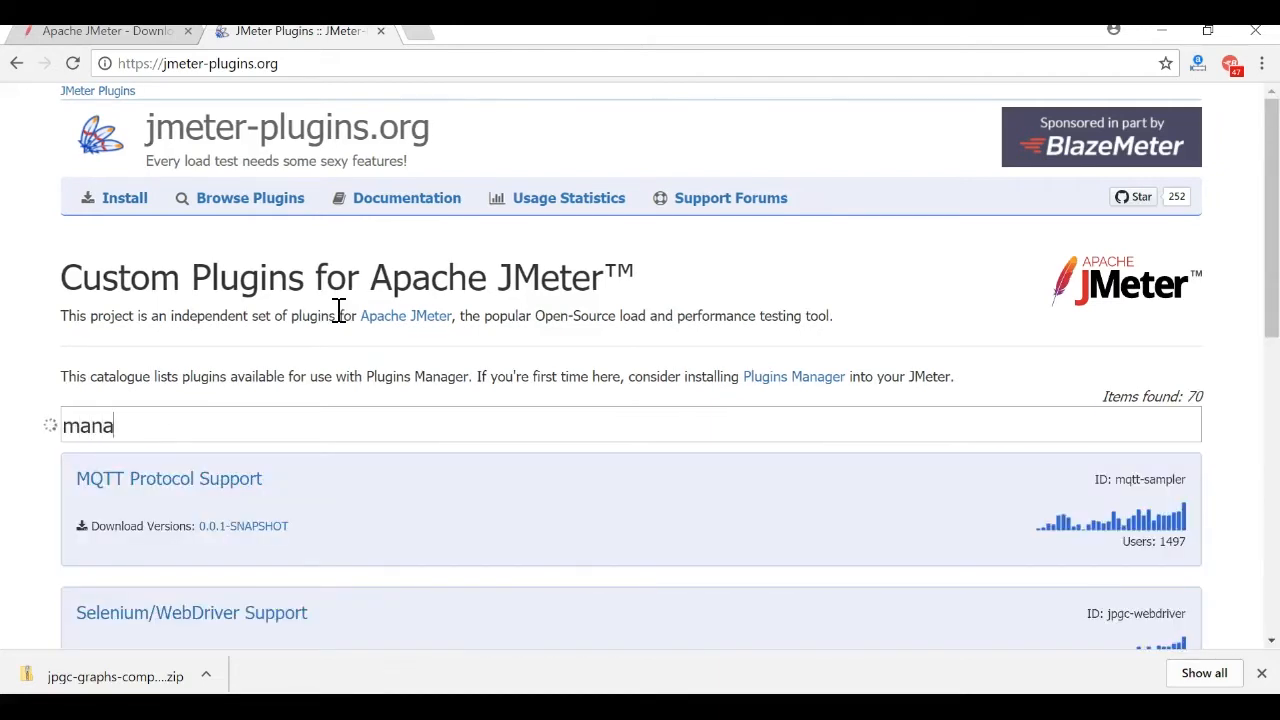
text(ger)
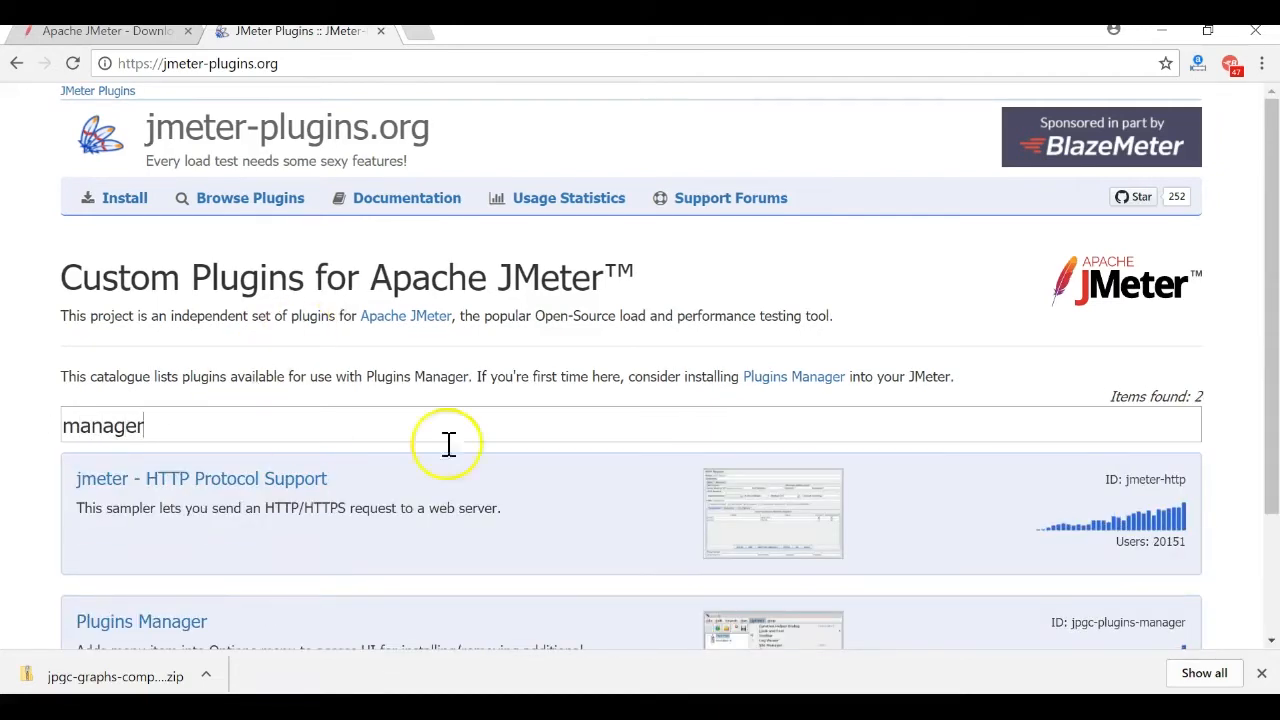
scroll(1258, 360, down, 2)
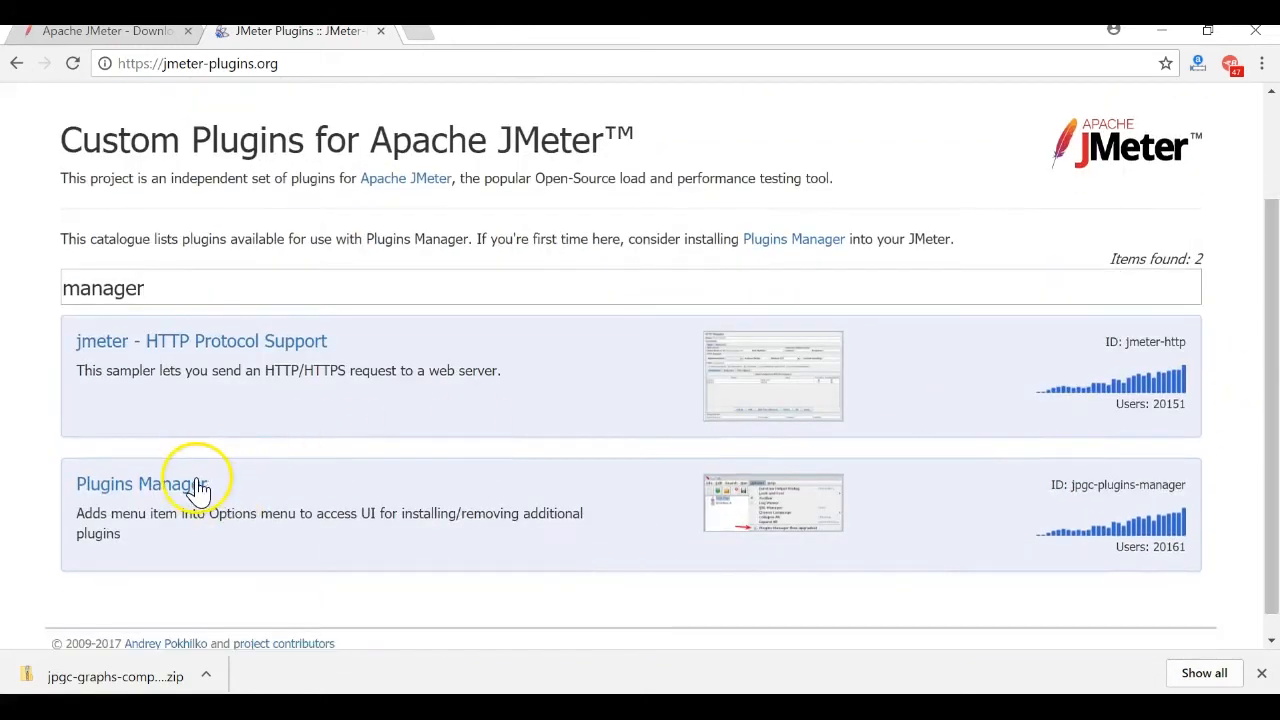
click(195, 487)
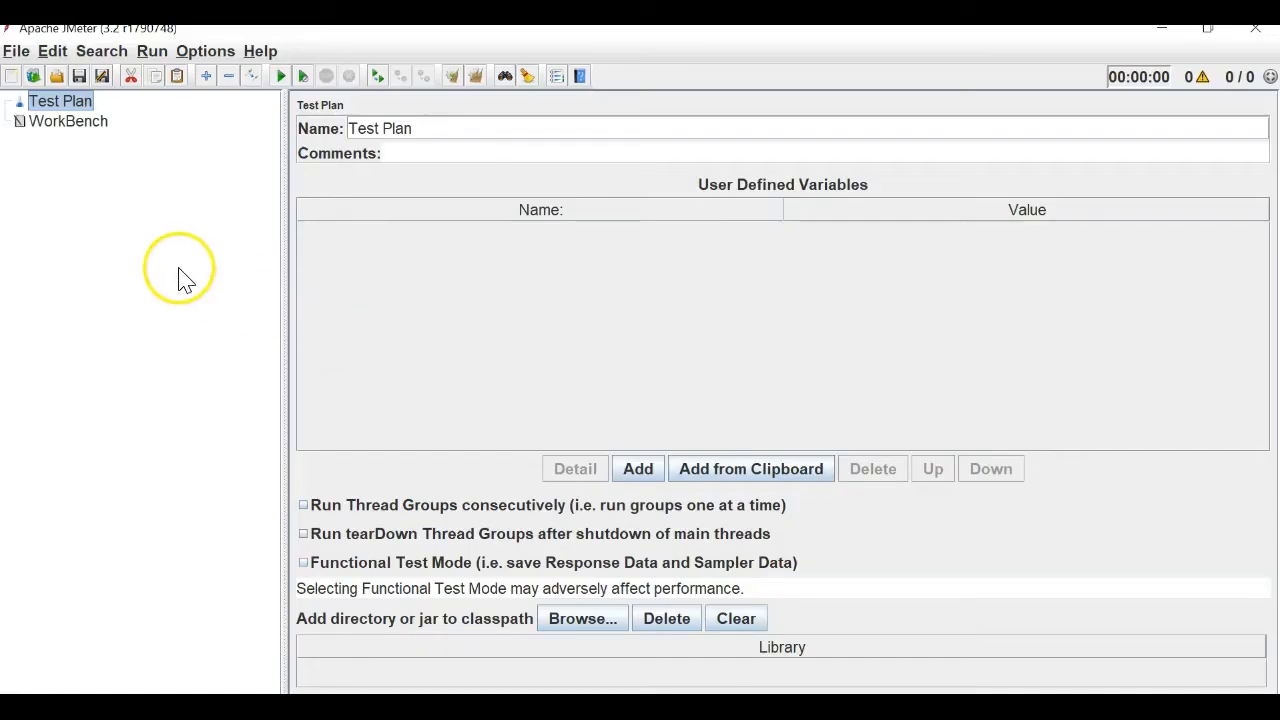
Open the Plugins Manager in JMeter and review its installed and available plugins, looking for Composite Timeline Graph
click(224, 49)
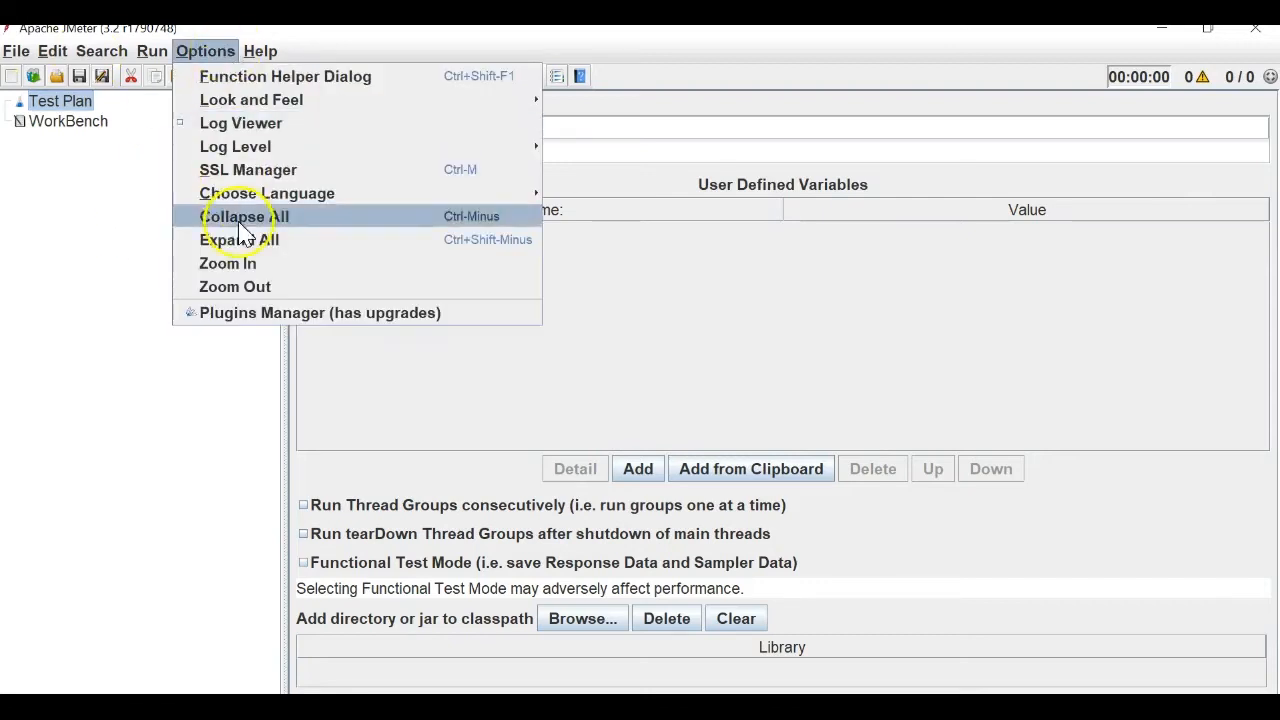
click(377, 311)
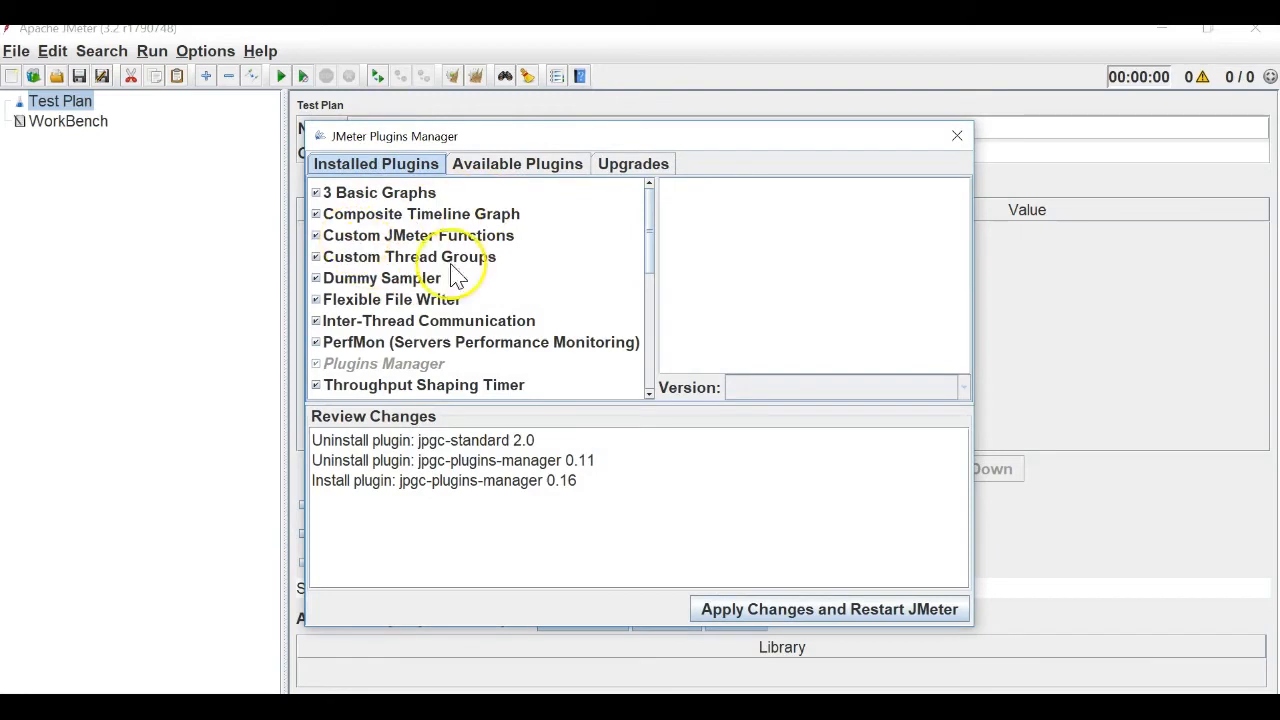
drag(650, 215, 646, 357)
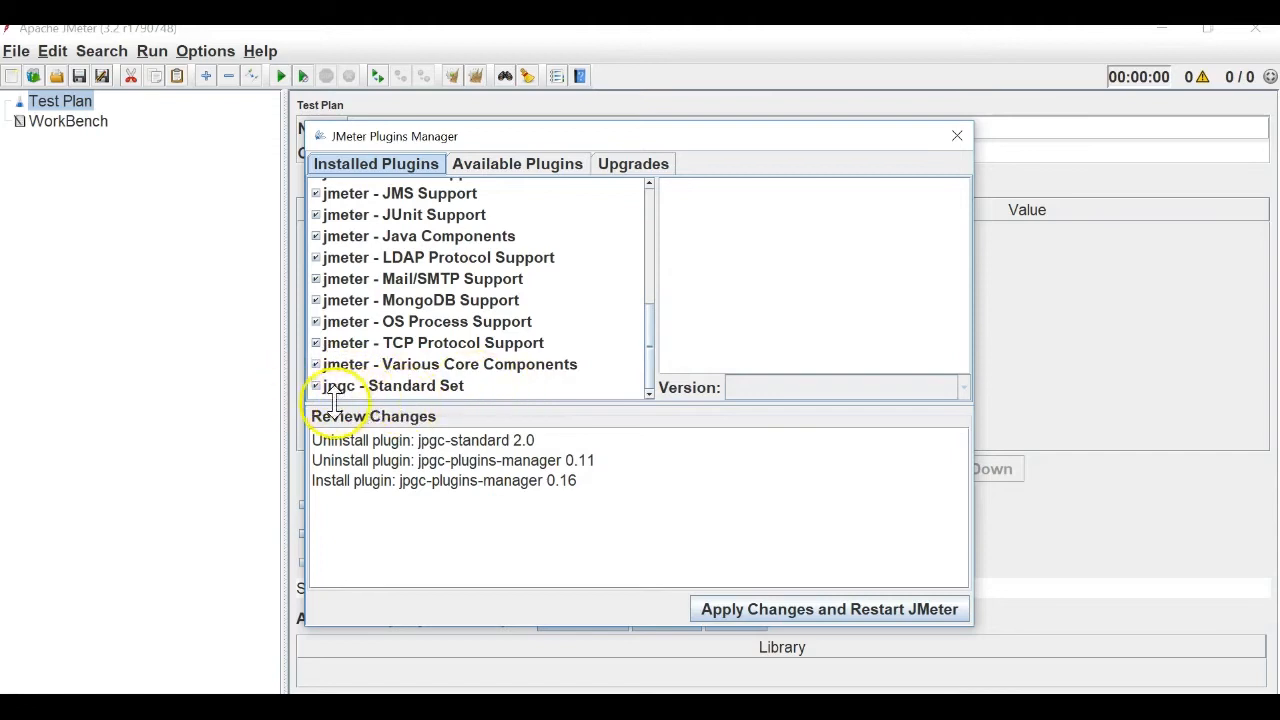
click(507, 167)
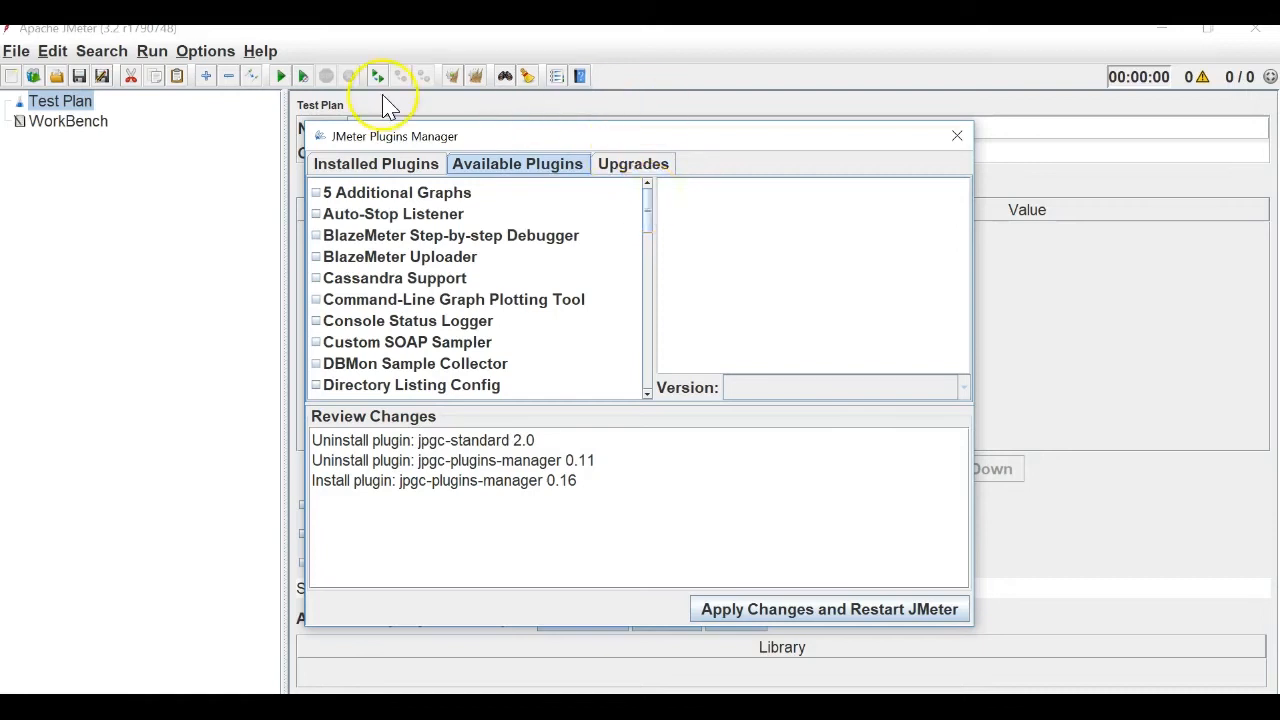
click(386, 172)
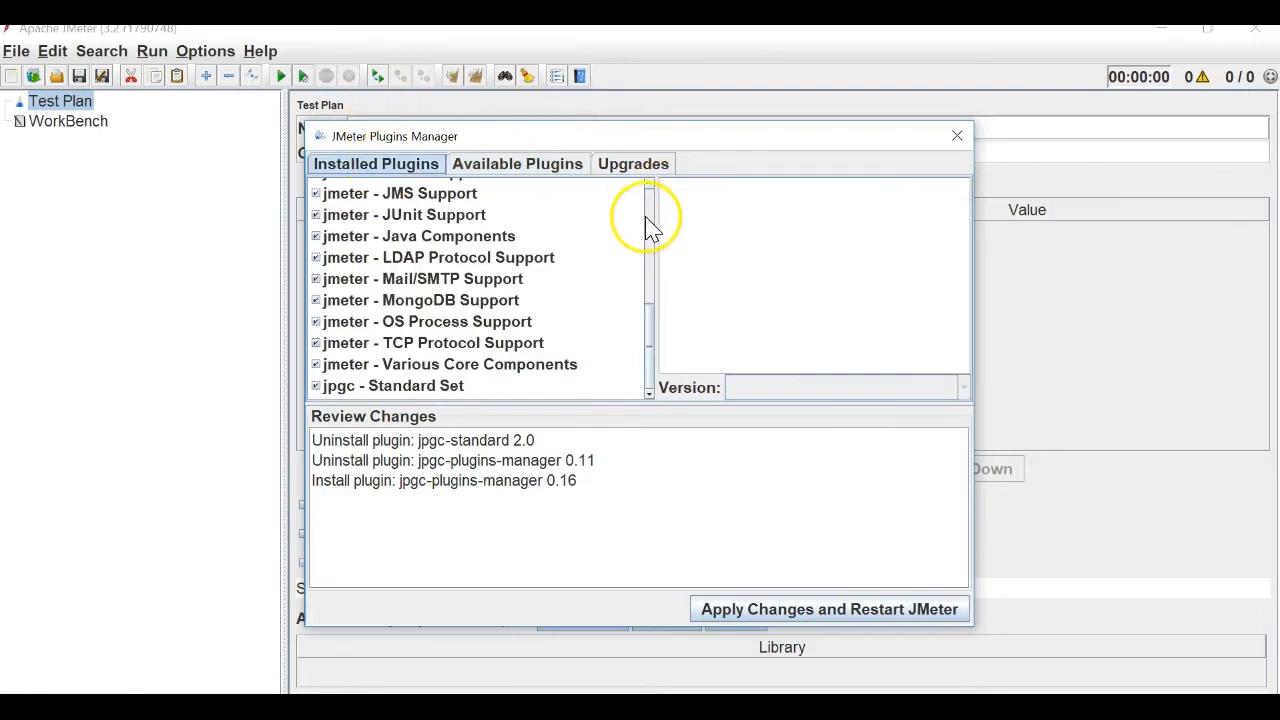
scroll(649, 220, up, 5)
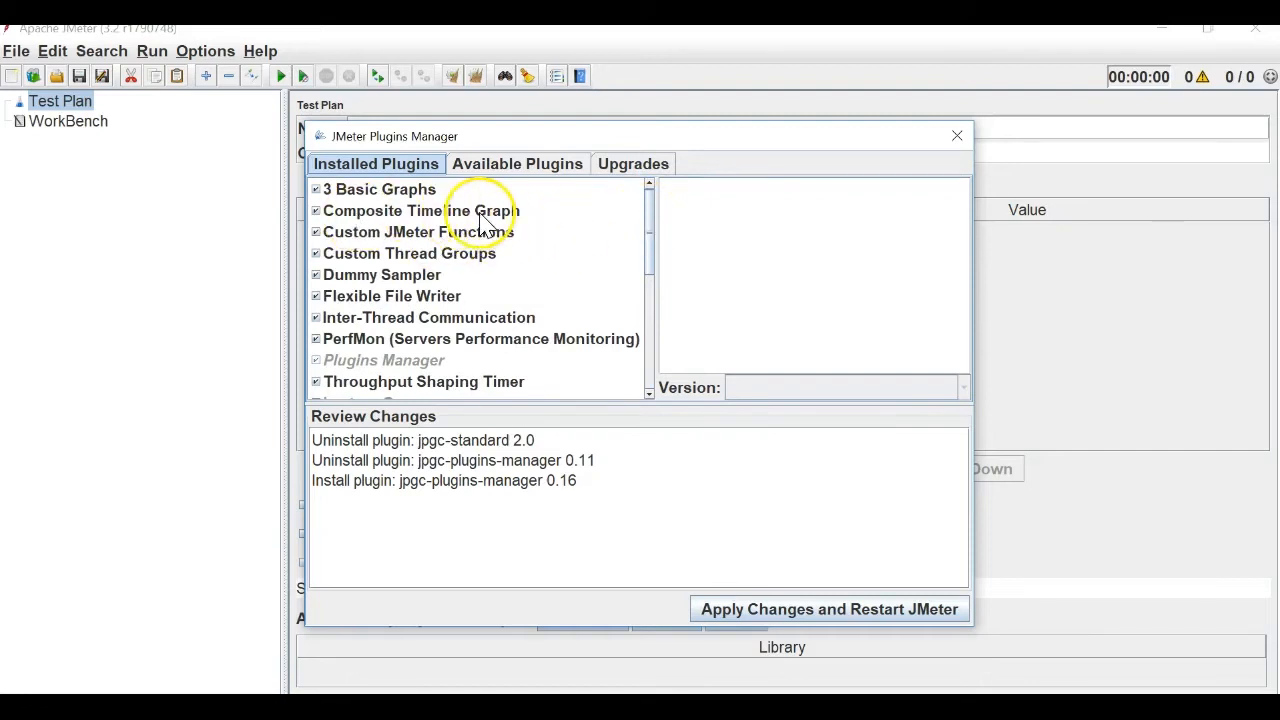
Review the available plugins, the upgrades and the full list of installed plugins in the Plugins Manager, and close it without applying changes
click(516, 168)
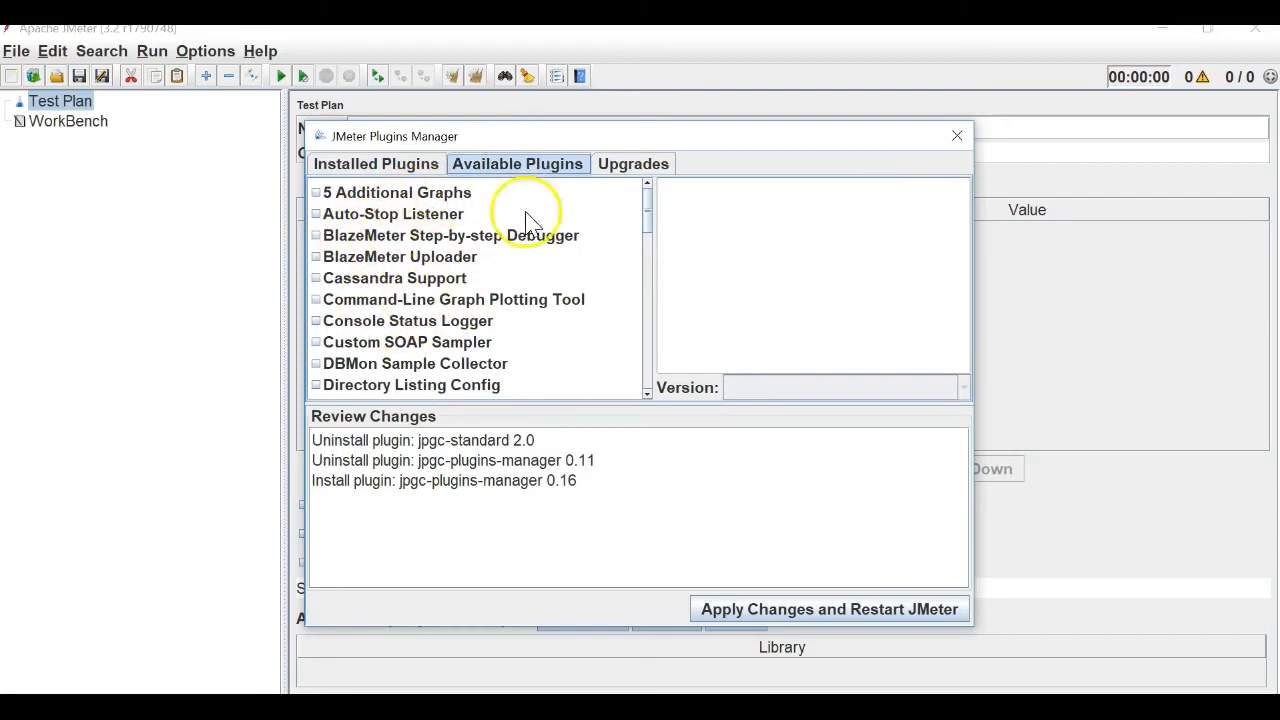
mouse_move(647, 225)
mouse_down()
mouse_move(646, 309)
mouse_move(660, 205)
mouse_up()
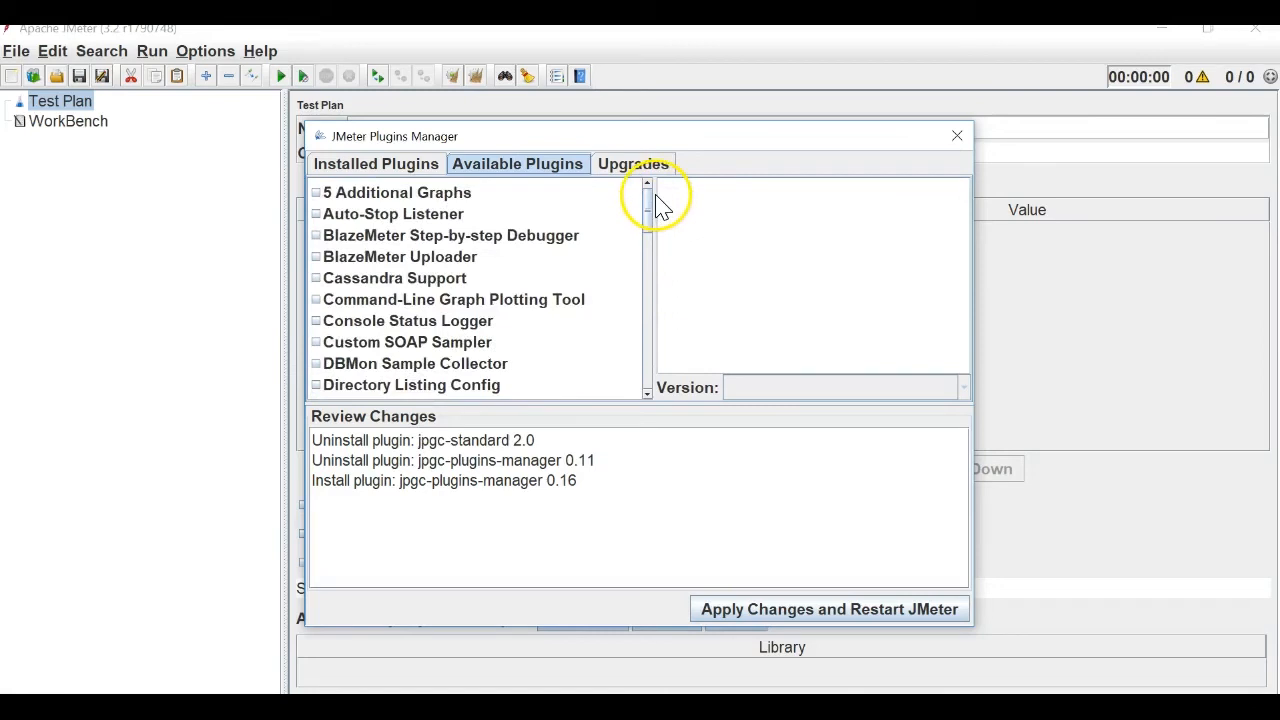
click(658, 167)
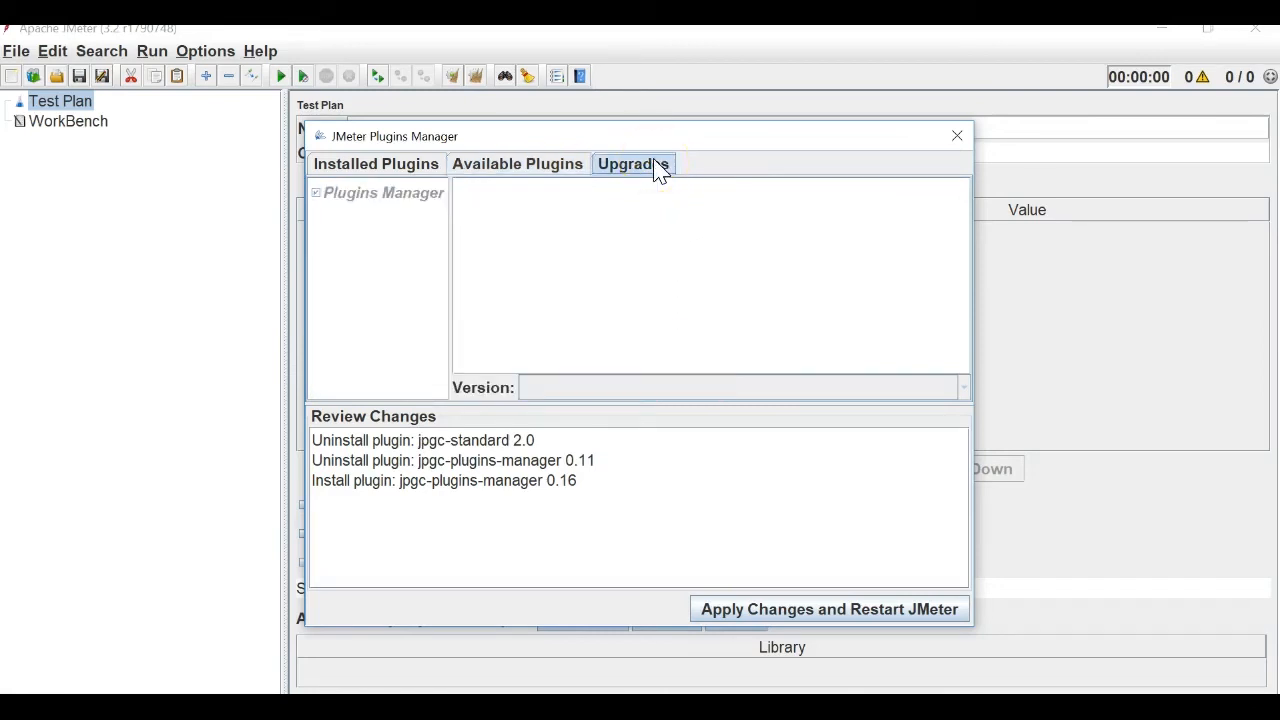
click(423, 166)
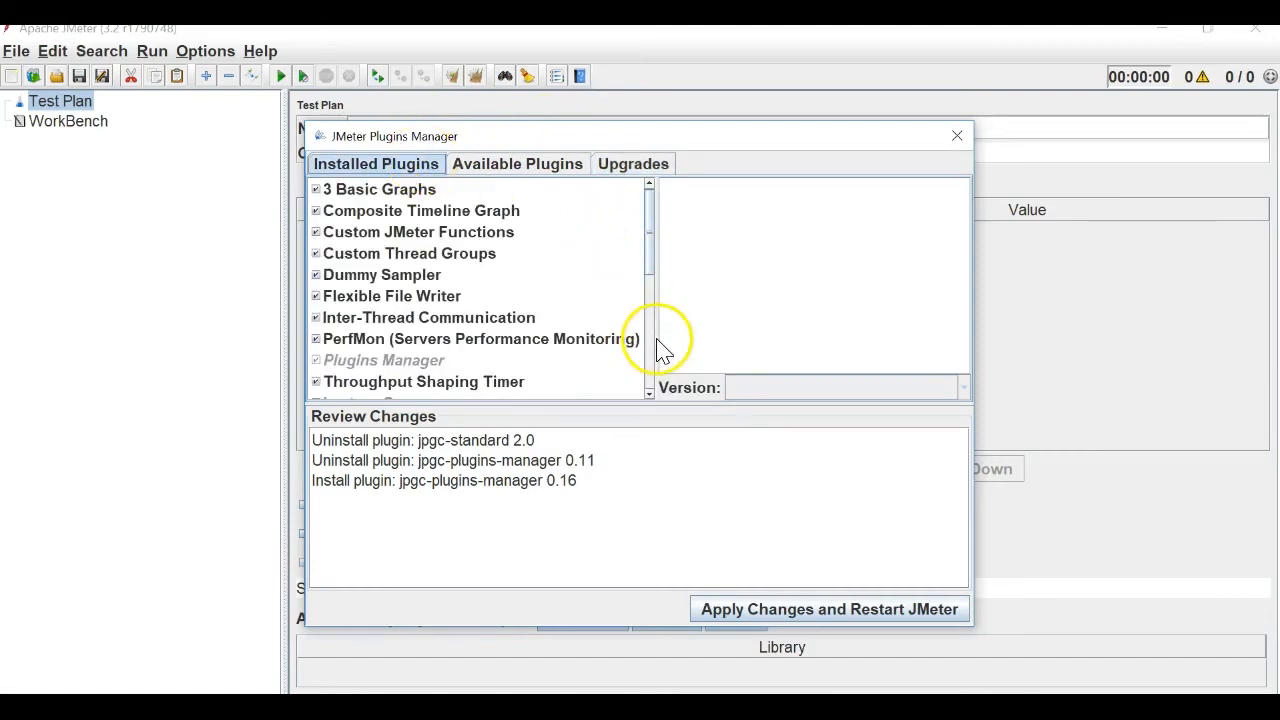
scroll(652, 360, down, 4)
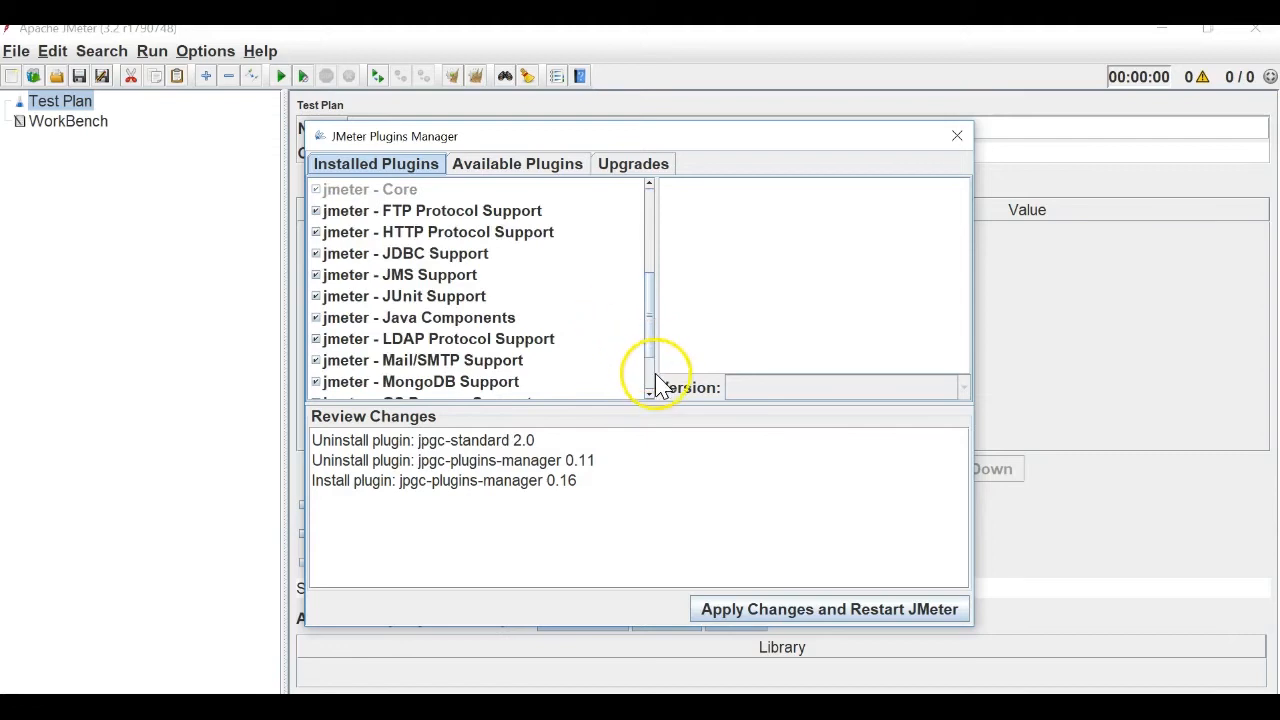
scroll(652, 382, down, 2)
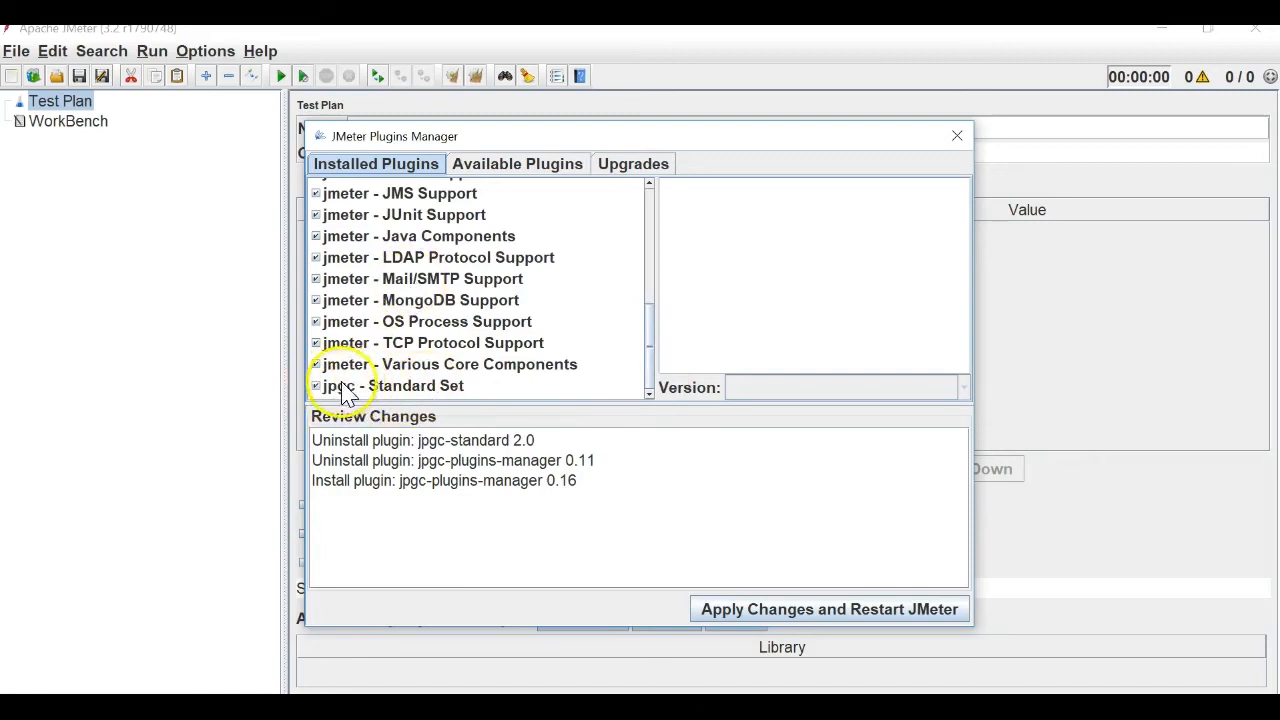
click(558, 181)
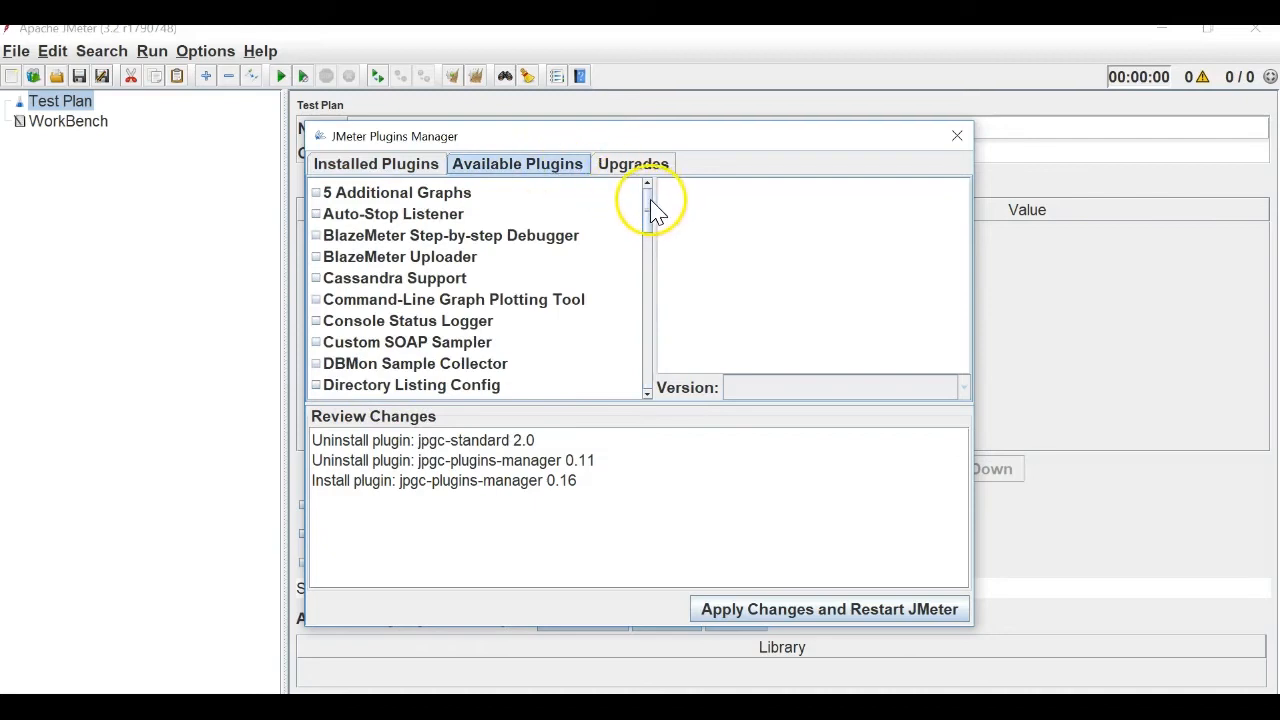
drag(651, 203, 649, 360)
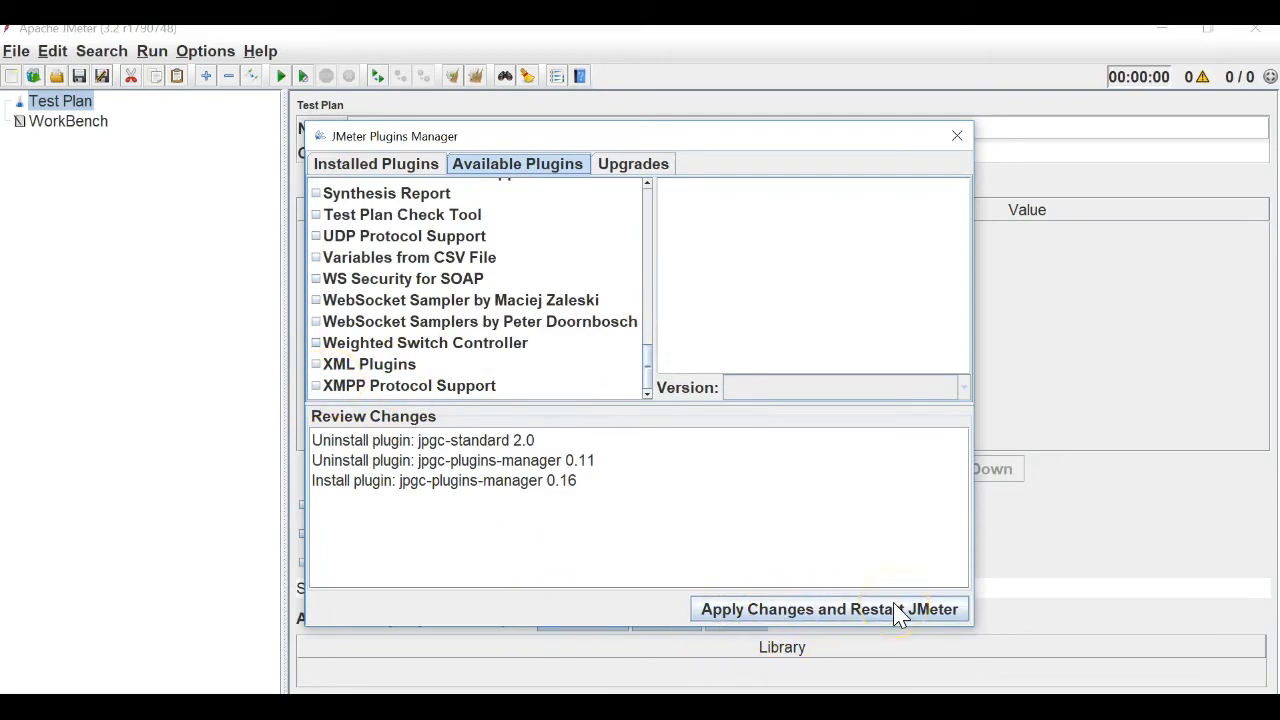
click(423, 172)
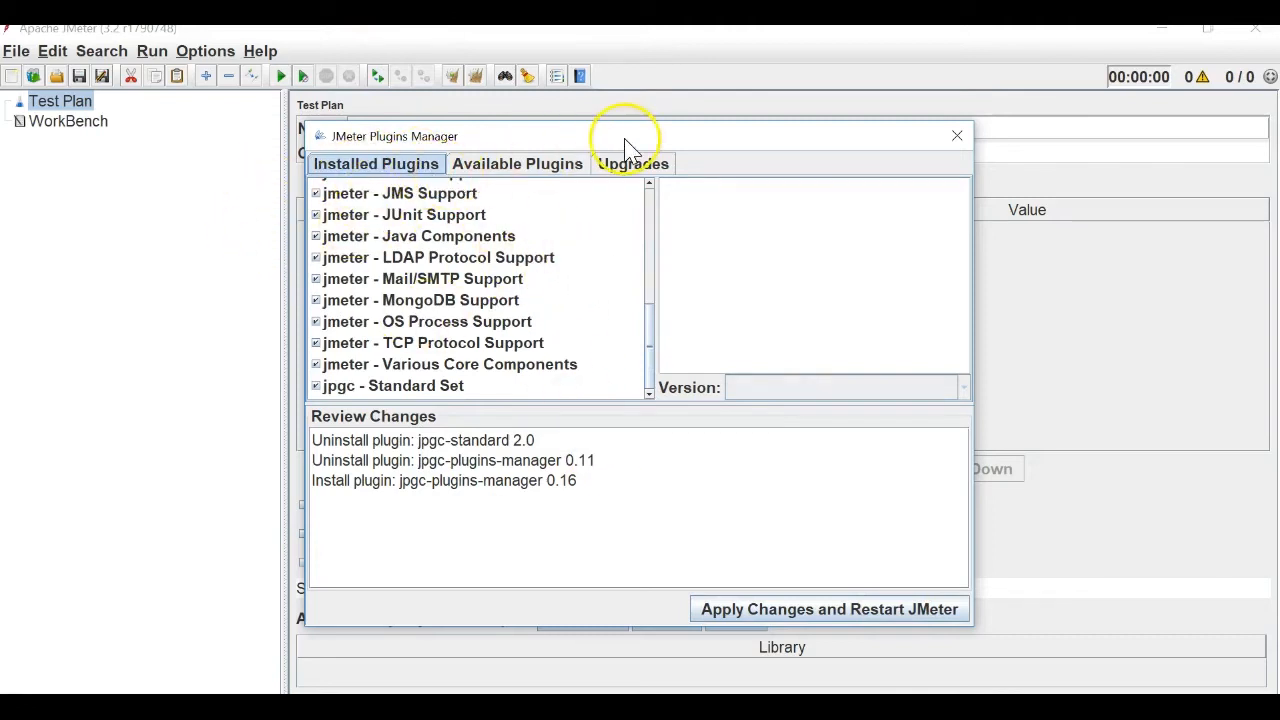
click(958, 138)
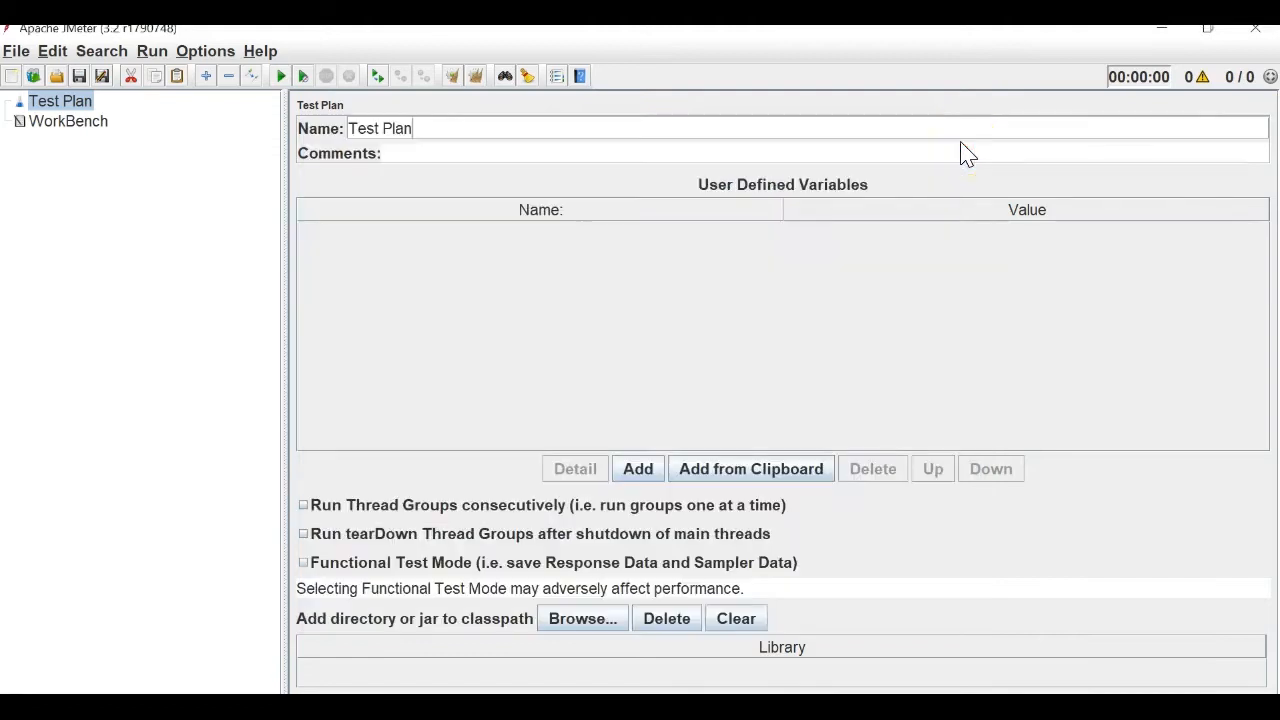
Add a jp@gc - Active Threads Over Time listener directly to the Test Plan
right_click(92, 104)
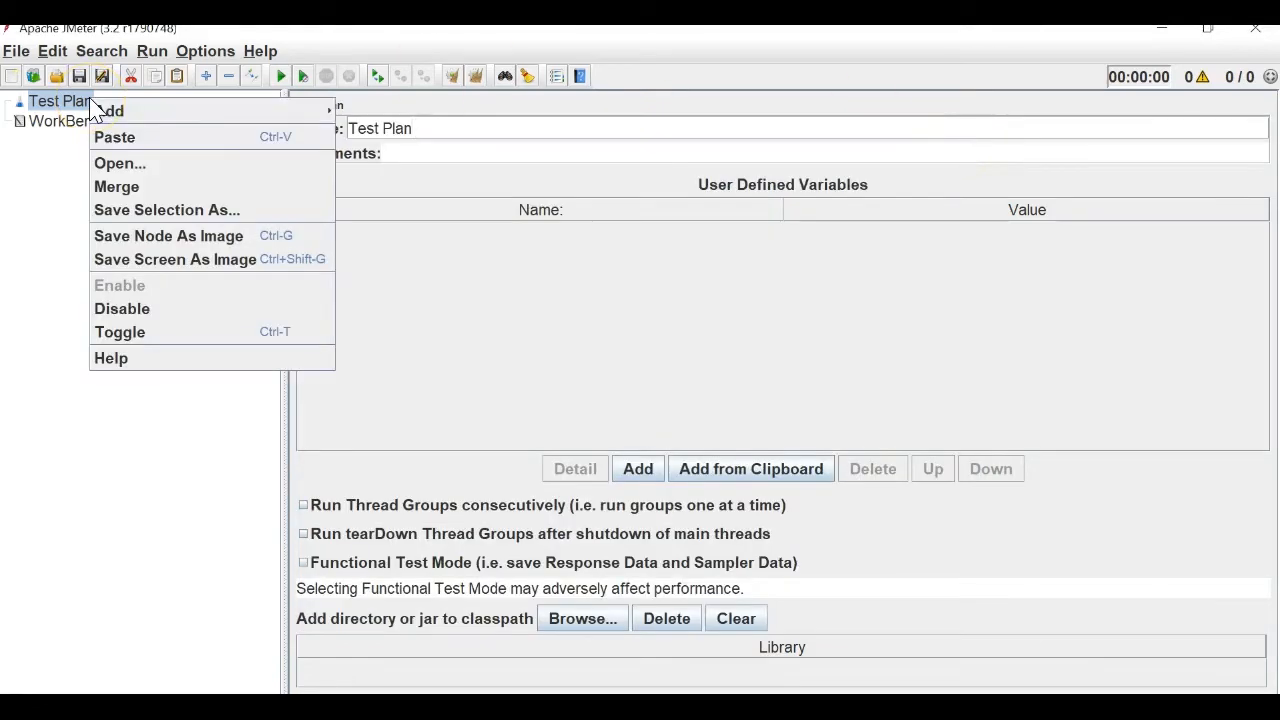
mouse_move(314, 109)
mouse_move(446, 277)
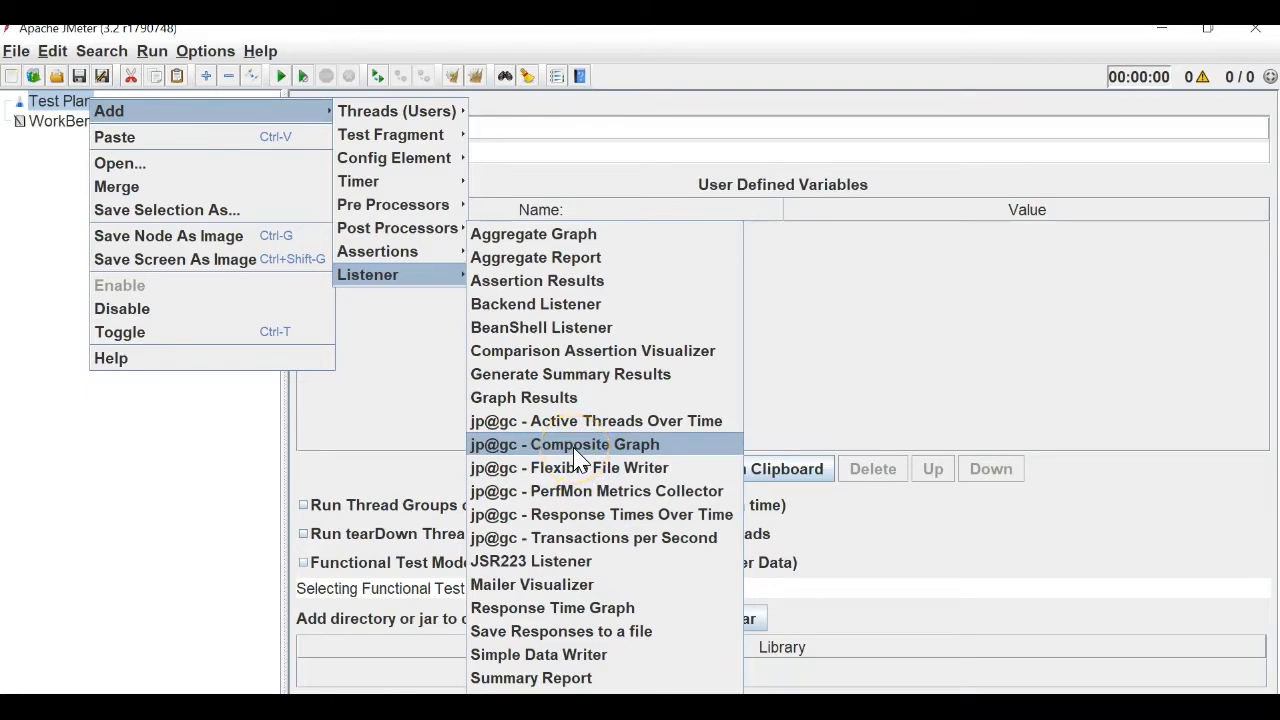
click(523, 427)
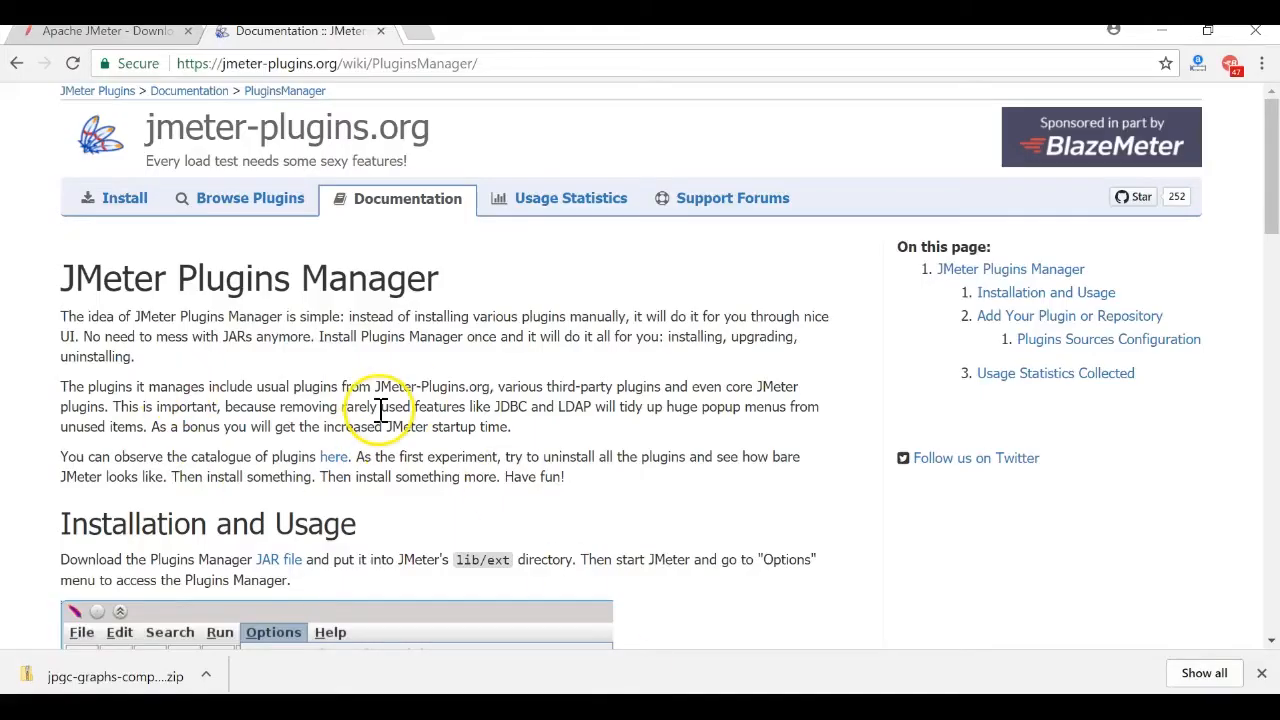
Minimize the browser to return to JMeter and open the Plugins Manager
click(1159, 33)
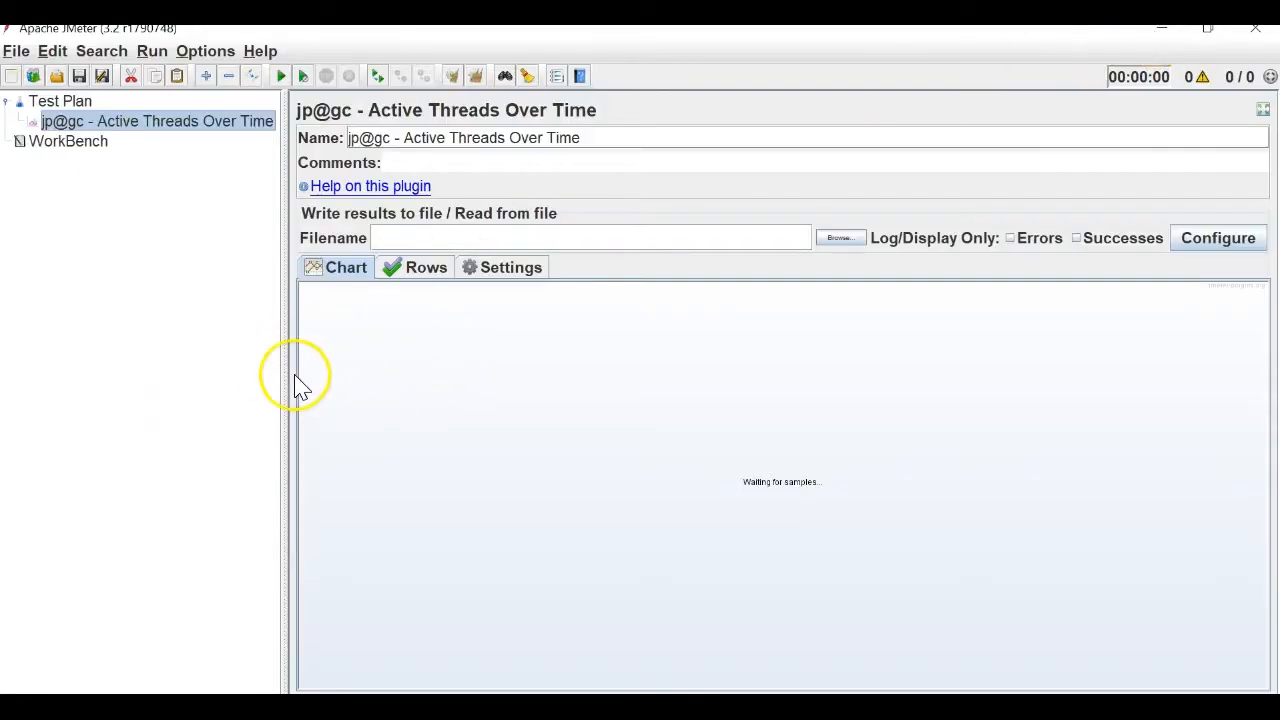
click(206, 52)
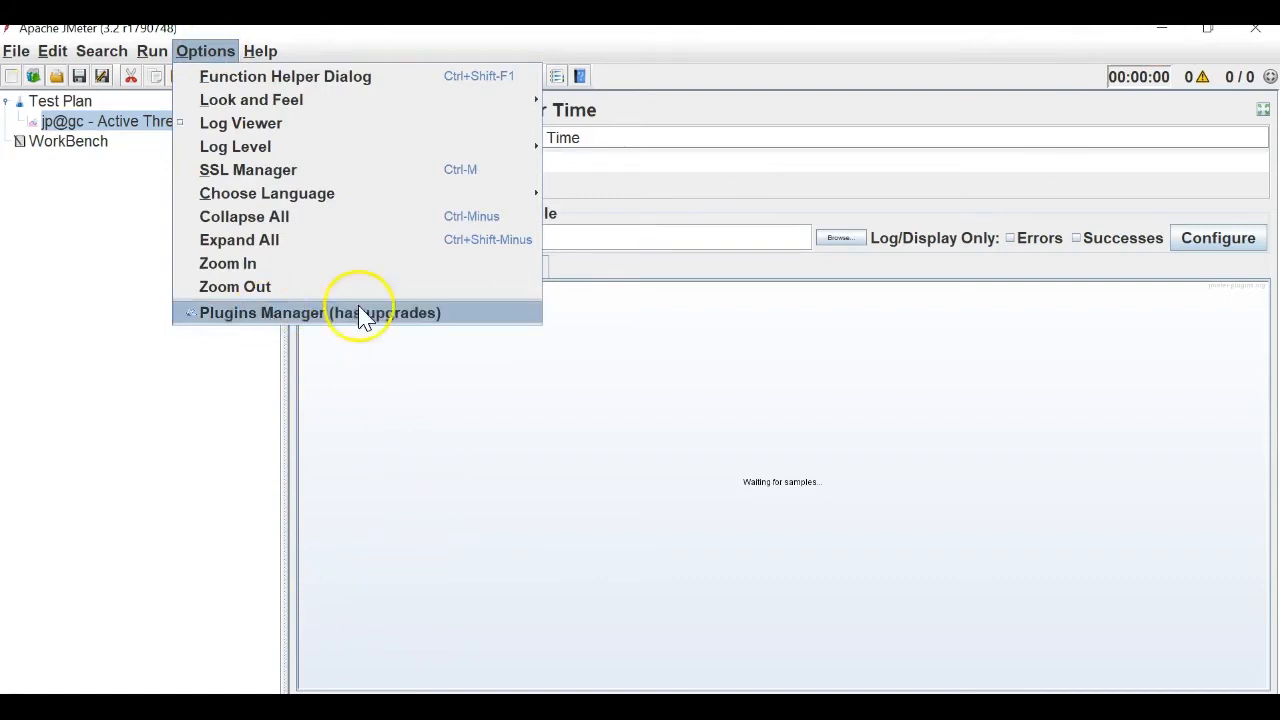
click(410, 478)
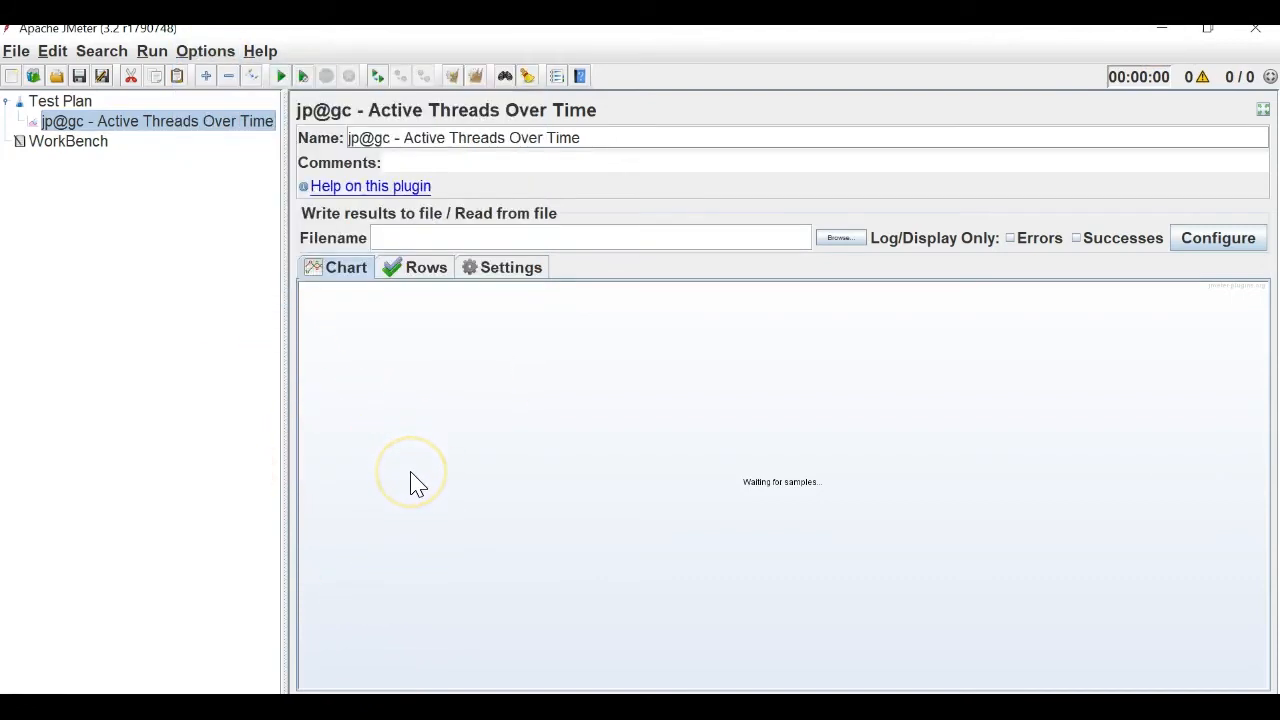
click(222, 51)
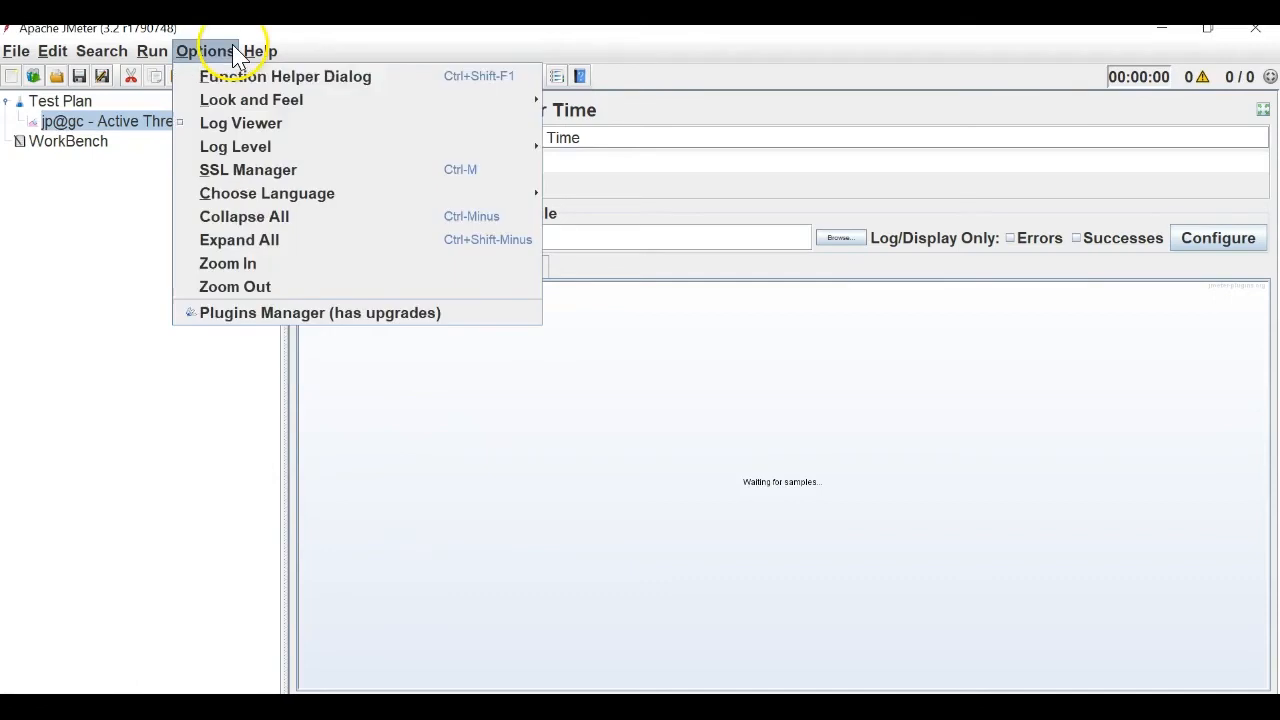
click(352, 314)
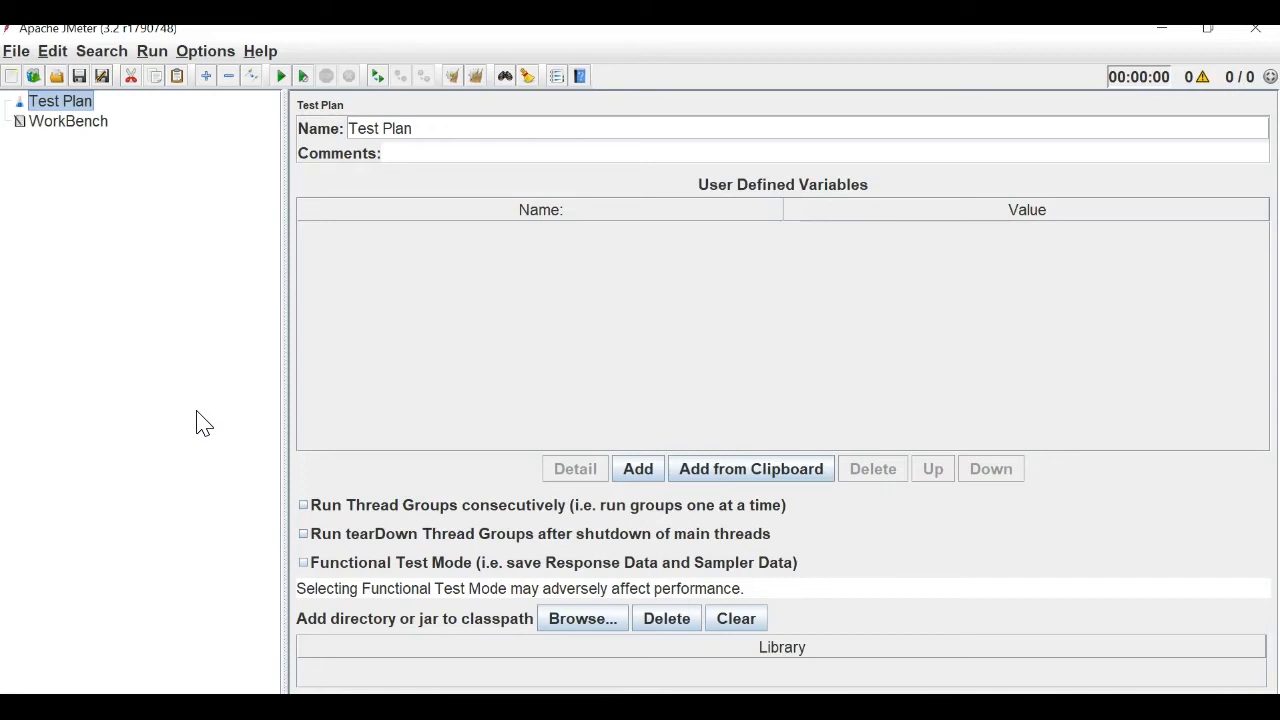
Add a Thread Group to the empty Test Plan
right_click(66, 106)
mouse_move(298, 122)
mouse_move(372, 122)
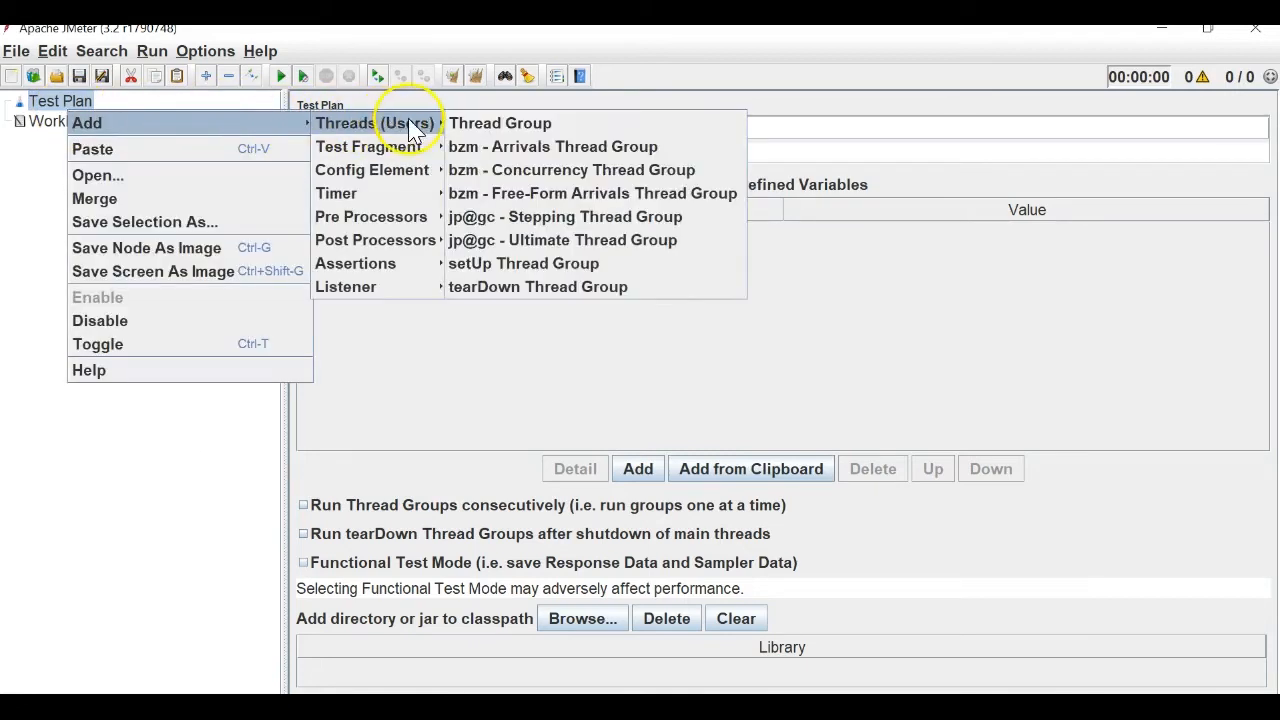
click(493, 130)
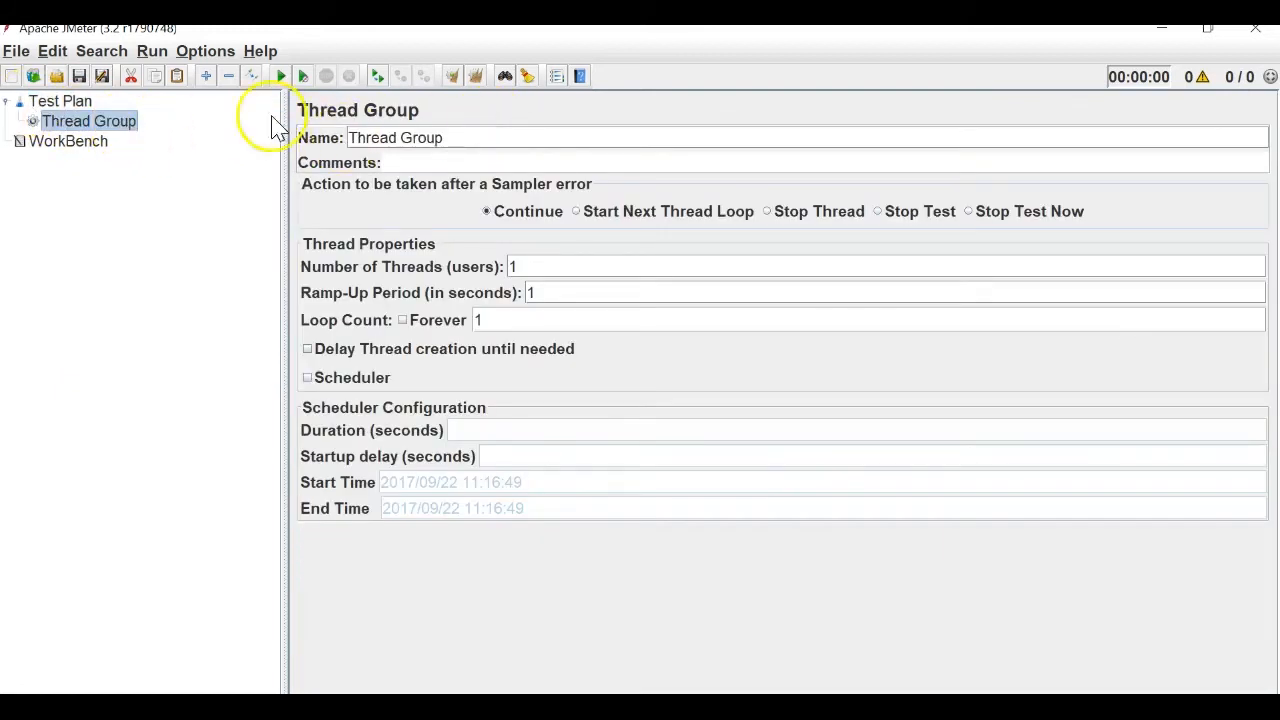
Add an HTTP Request sampler to the Thread Group and paste a second HTTP Request beside it
right_click(100, 127)
mouse_move(308, 140)
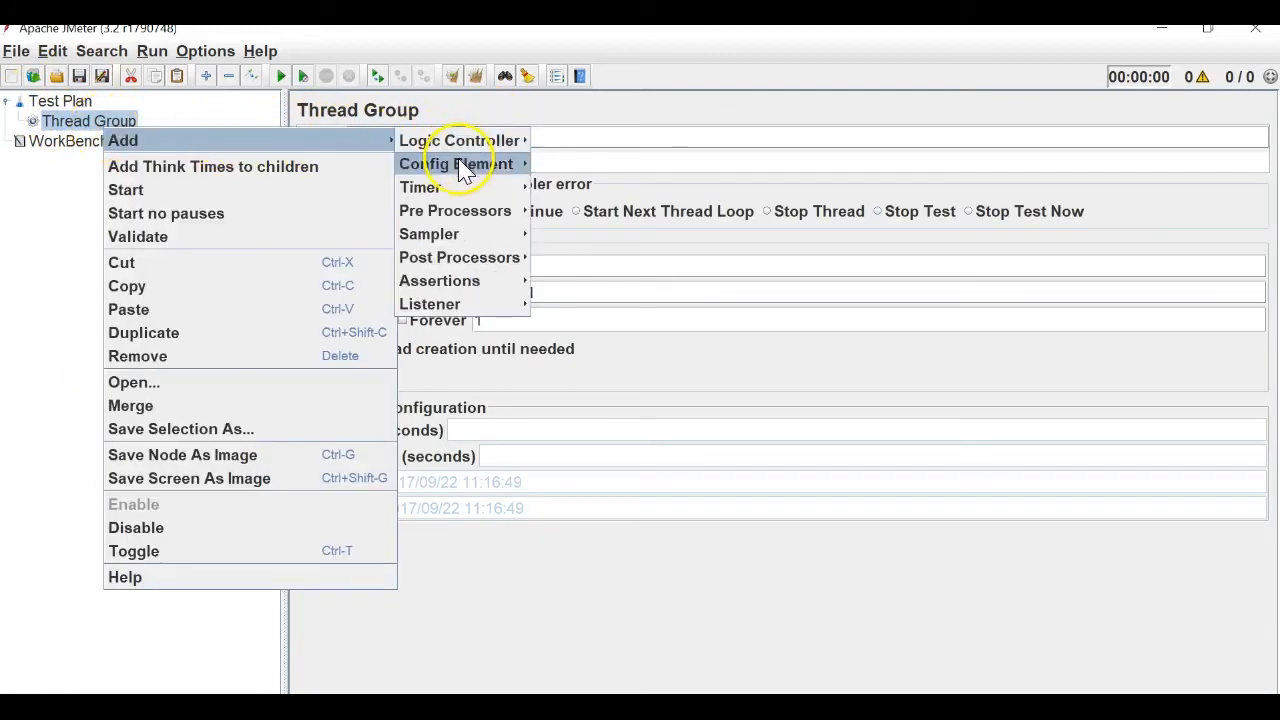
mouse_move(500, 234)
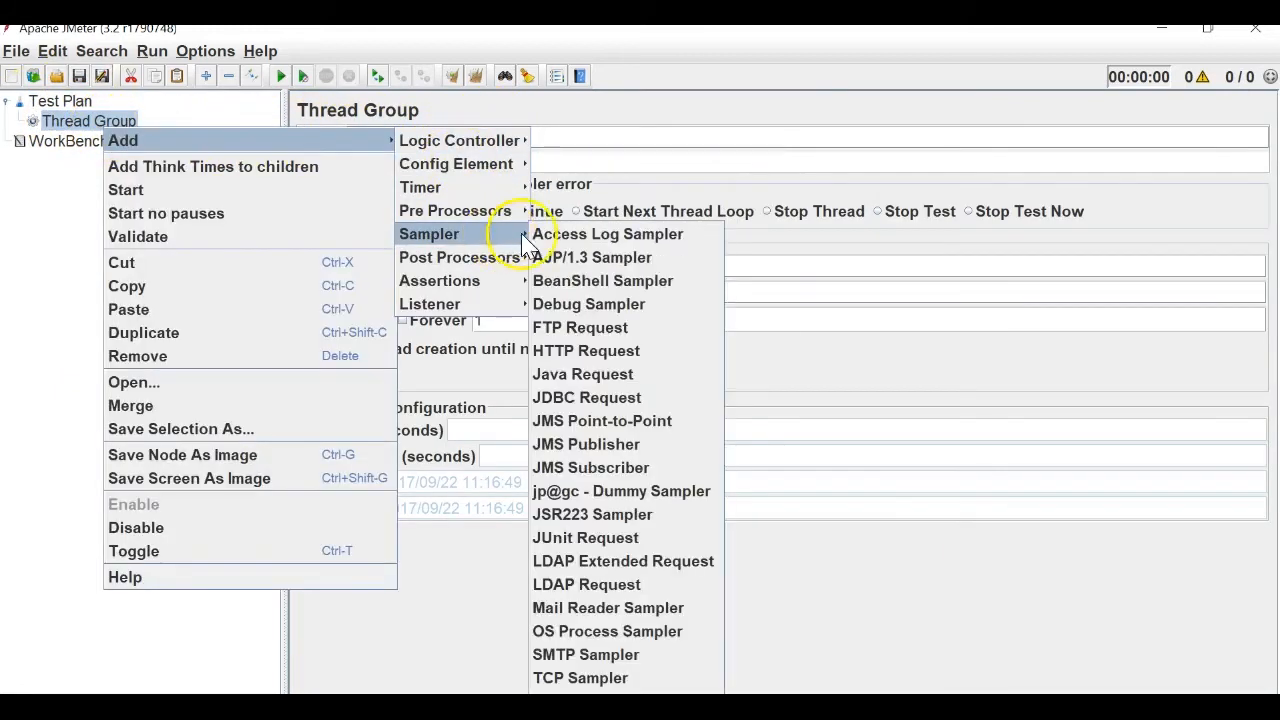
click(585, 366)
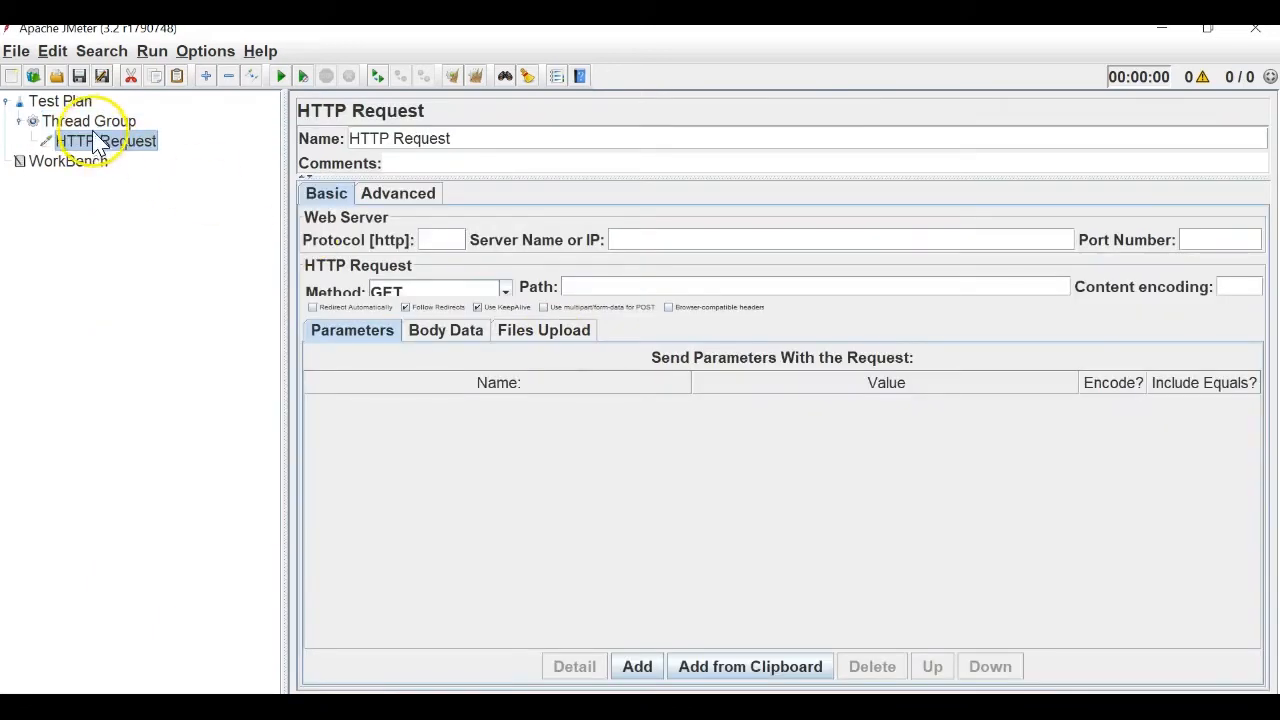
click(88, 121)
key(ctrl+v)
Name the first HTTP Request google and set its server name to google.com
click(95, 141)
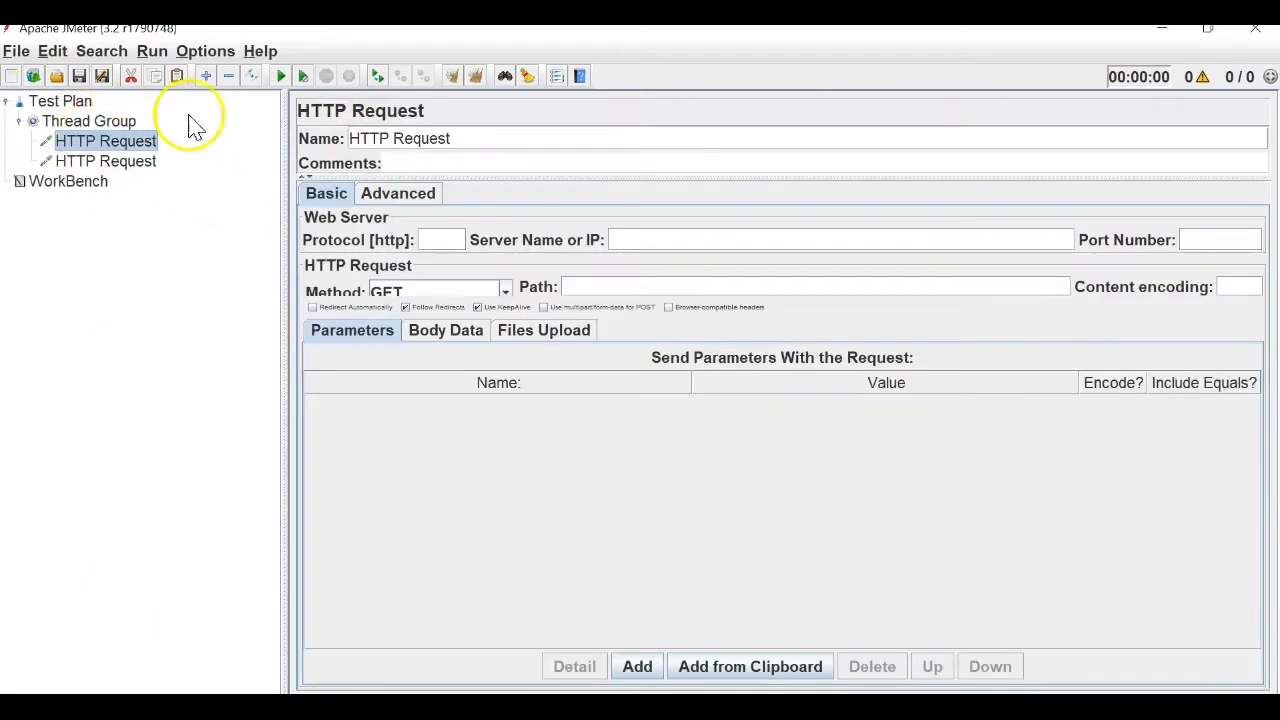
triple_click(385, 145)
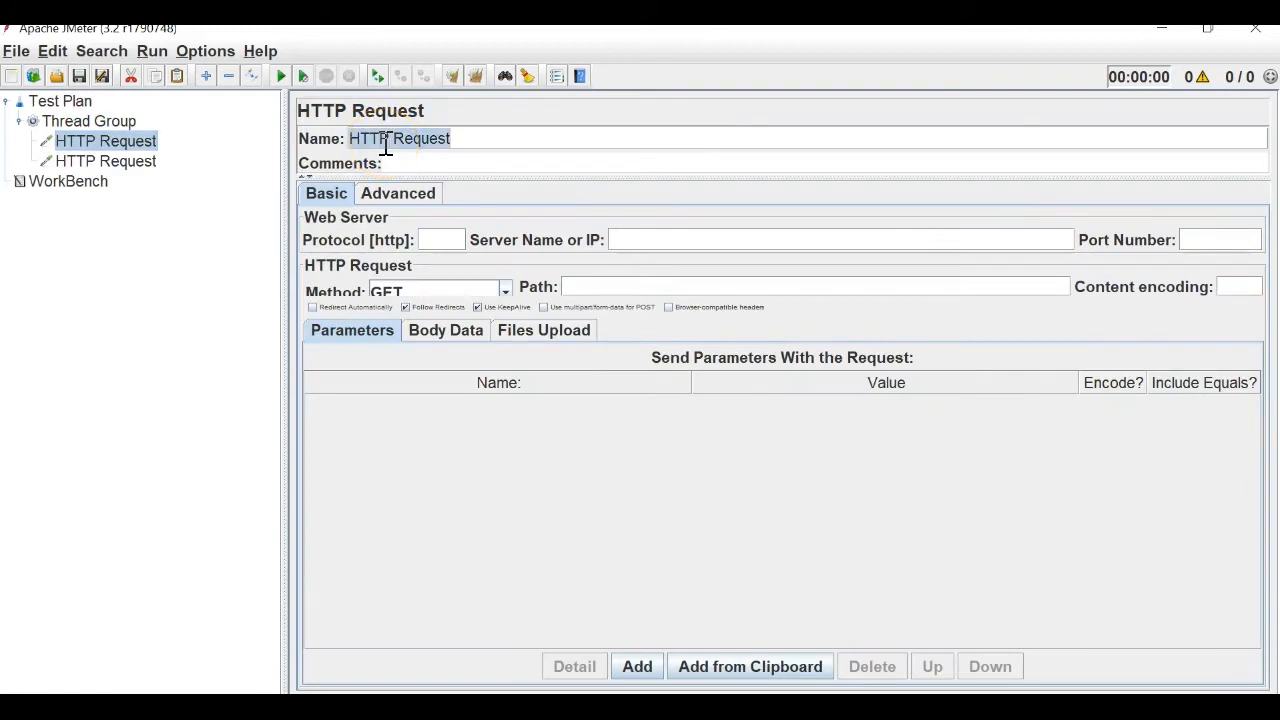
text(google.com)
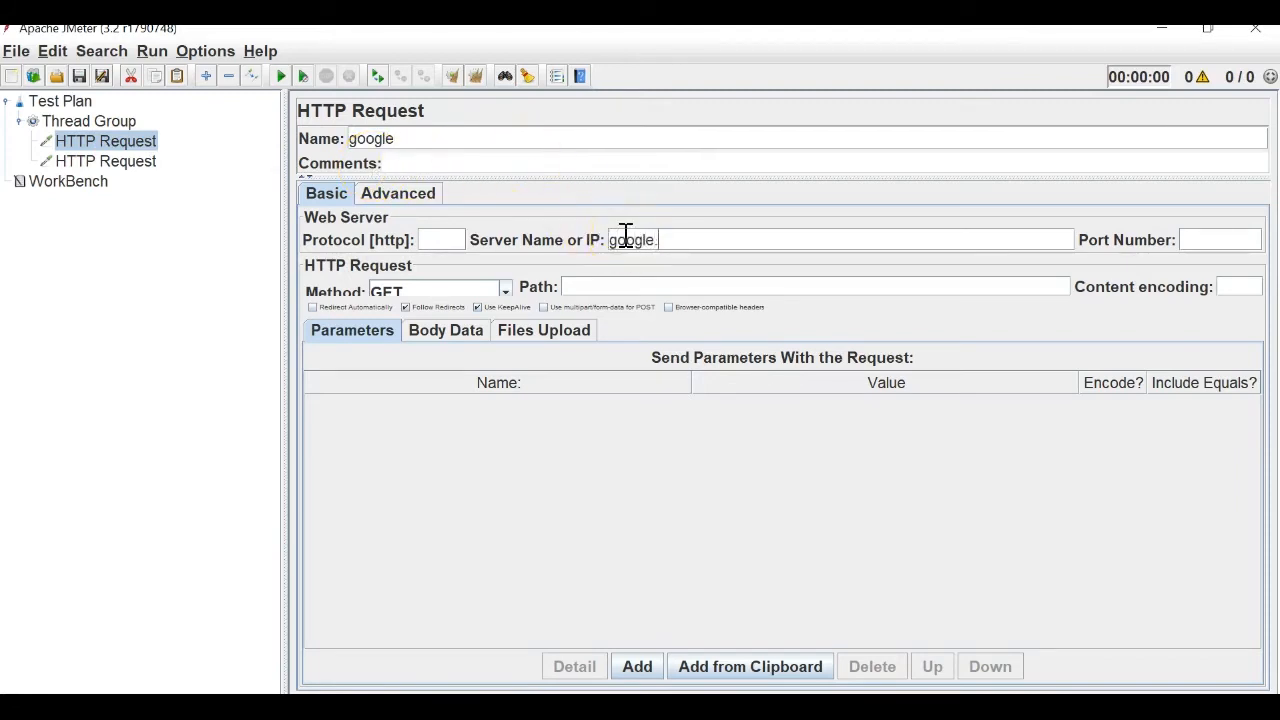
Name the second HTTP Request yahoo and set its server name to yahoo.com
click(108, 161)
triple_click(400, 140)
text(yahoo.com)
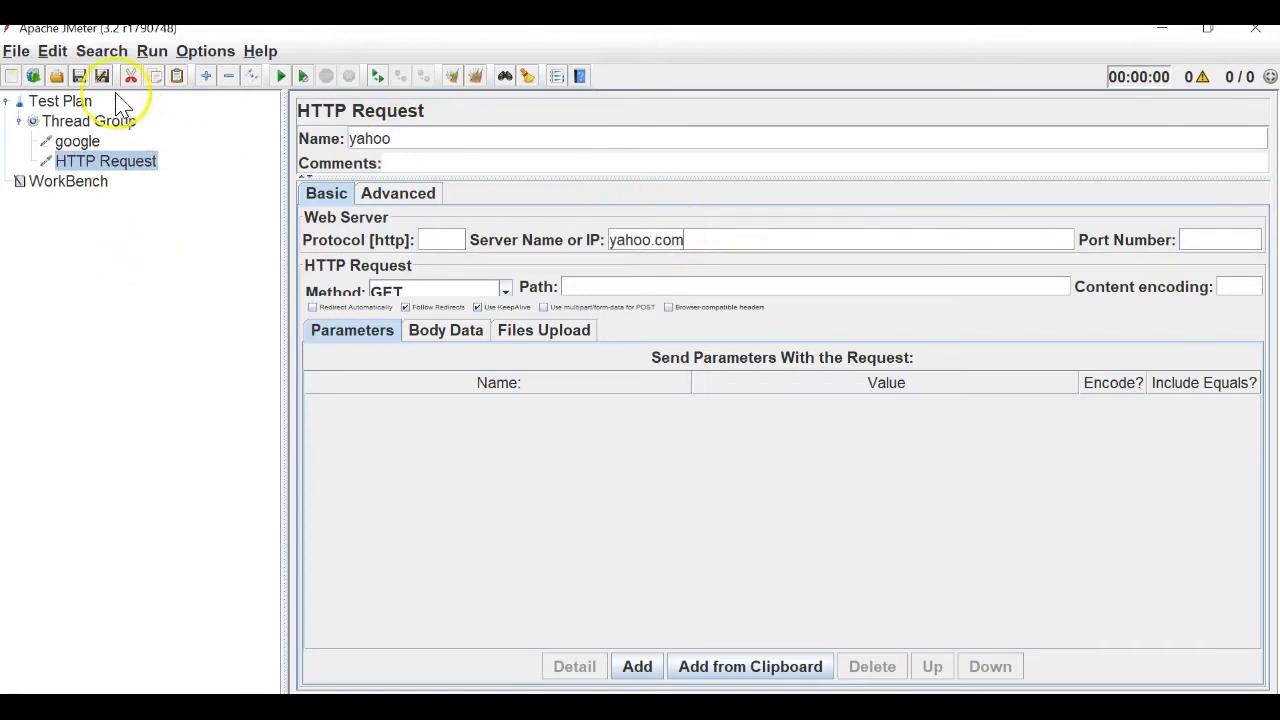
Add a jp@gc - Active Threads Over Time listener to the Thread Group
click(100, 121)
right_click(112, 128)
mouse_move(120, 137)
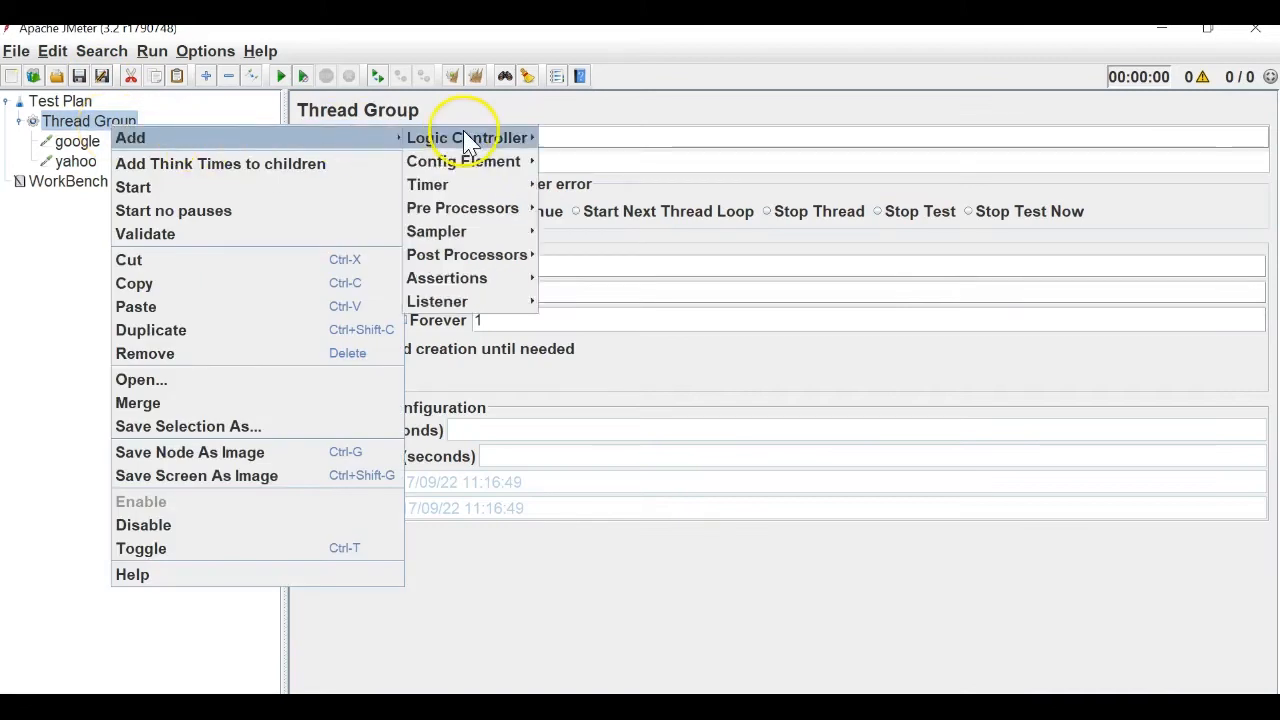
mouse_move(516, 258)
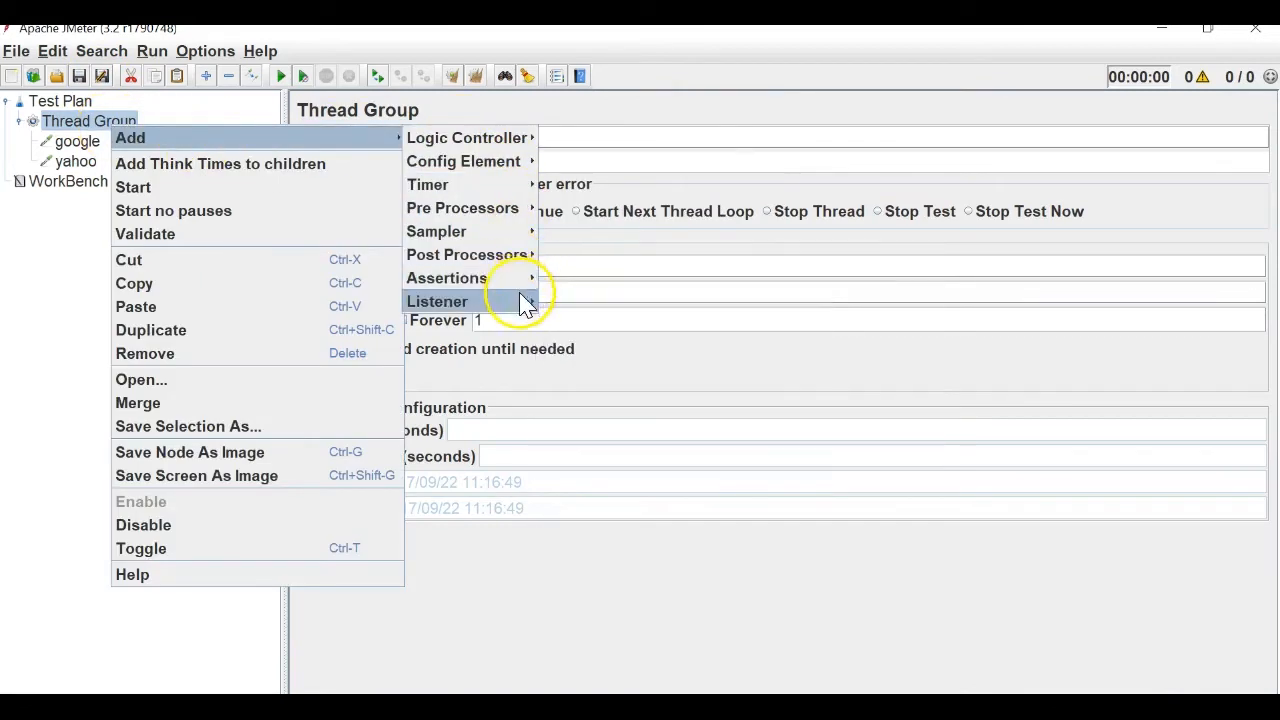
mouse_move(520, 298)
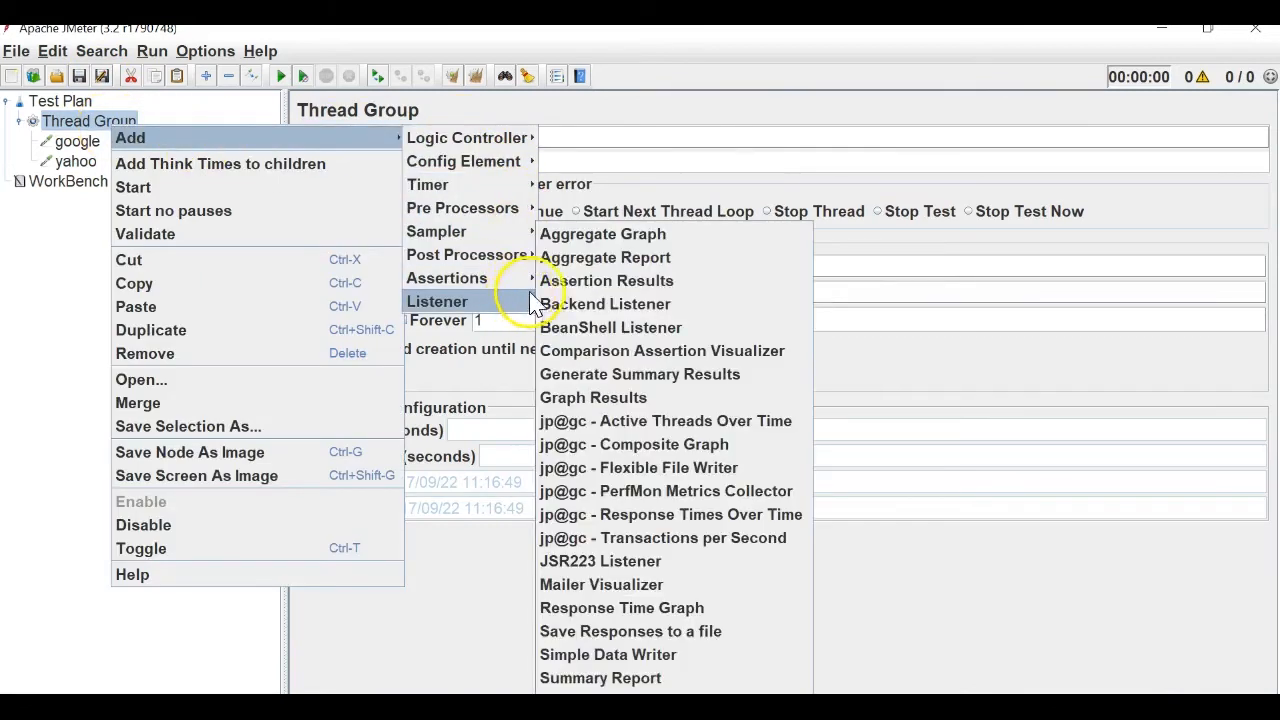
click(665, 421)
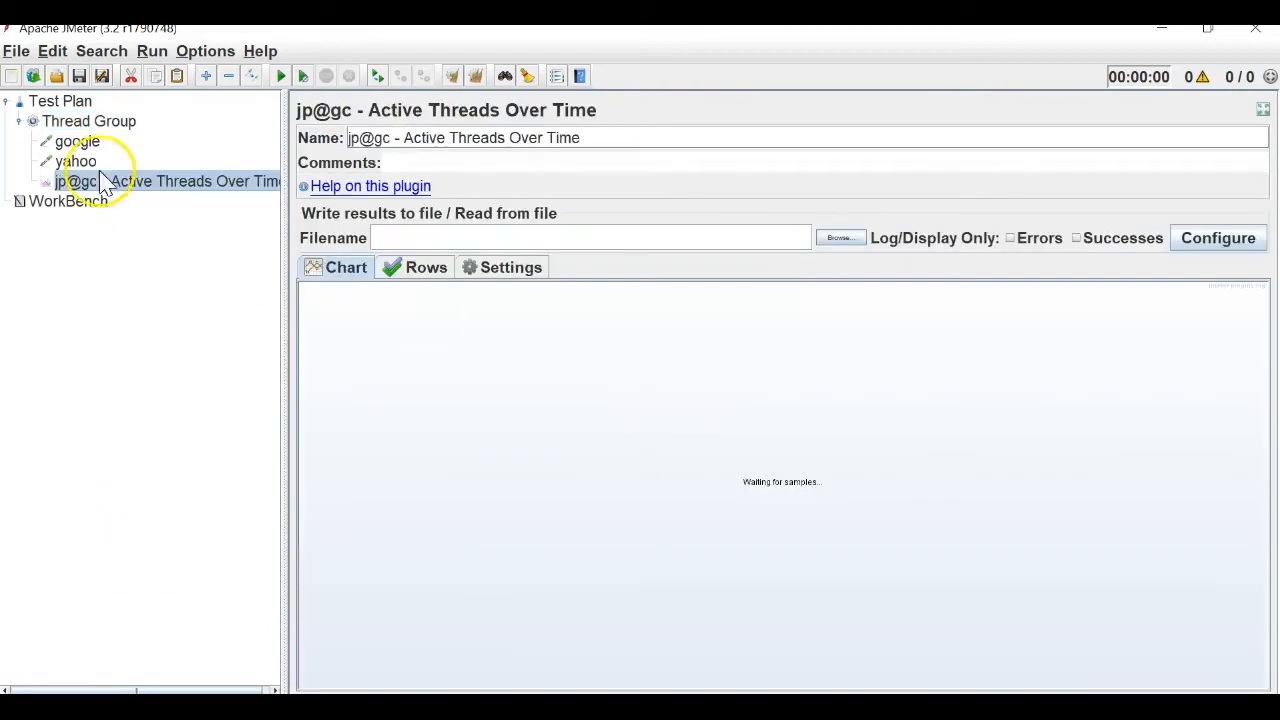
Set the Thread Group to 20 threads with a ramp-up period of 30 seconds
click(89, 121)
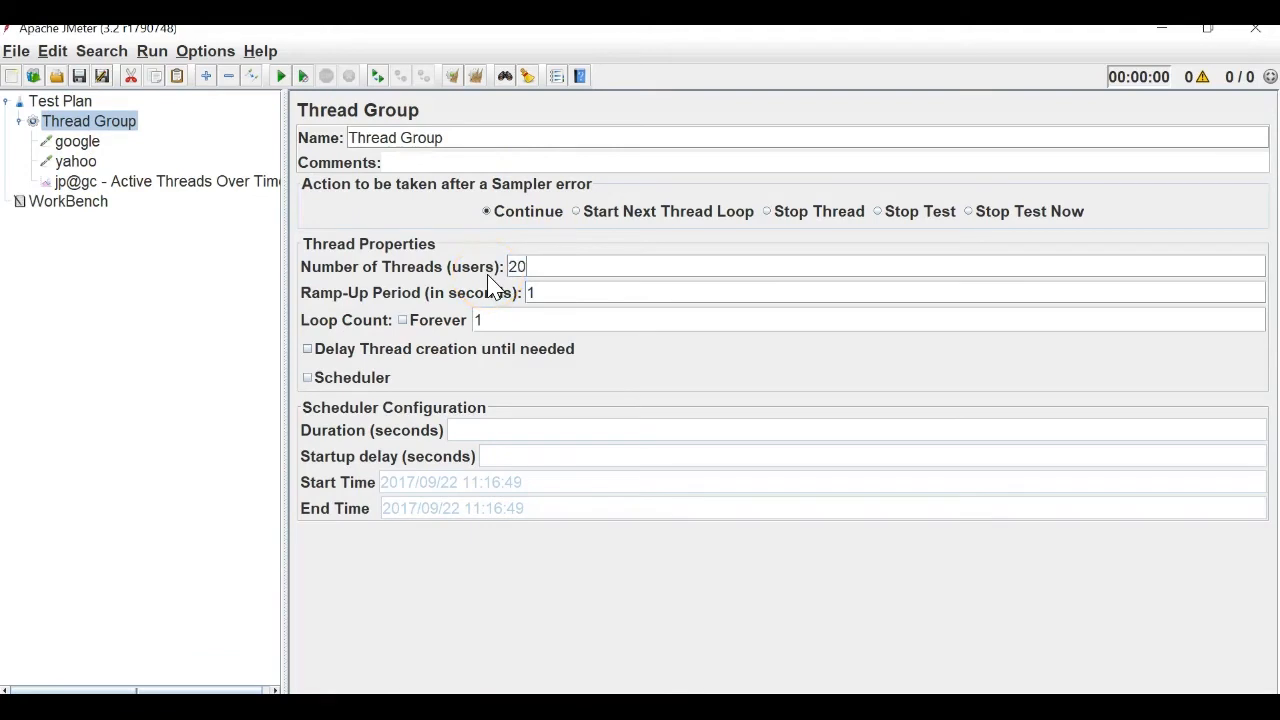
drag(588, 292, 512, 292)
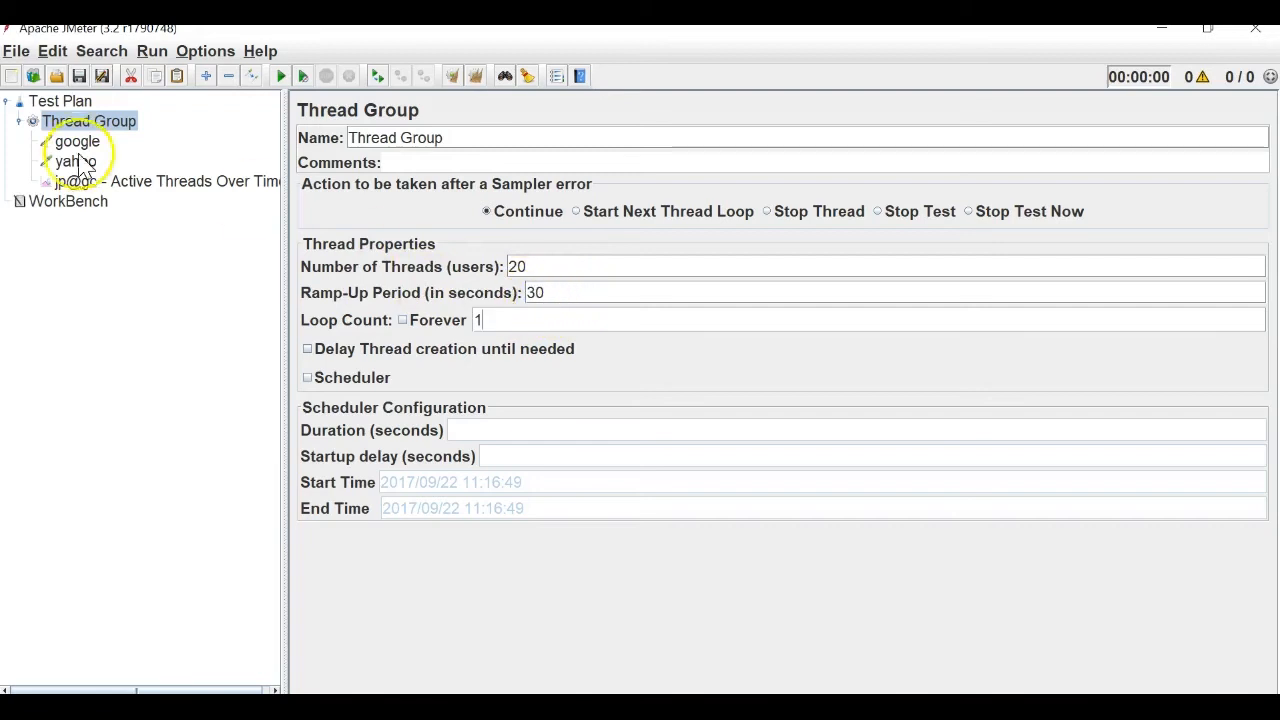
Open the jp@gc - Active Threads Over Time listener to inspect its name and empty chart
click(108, 186)
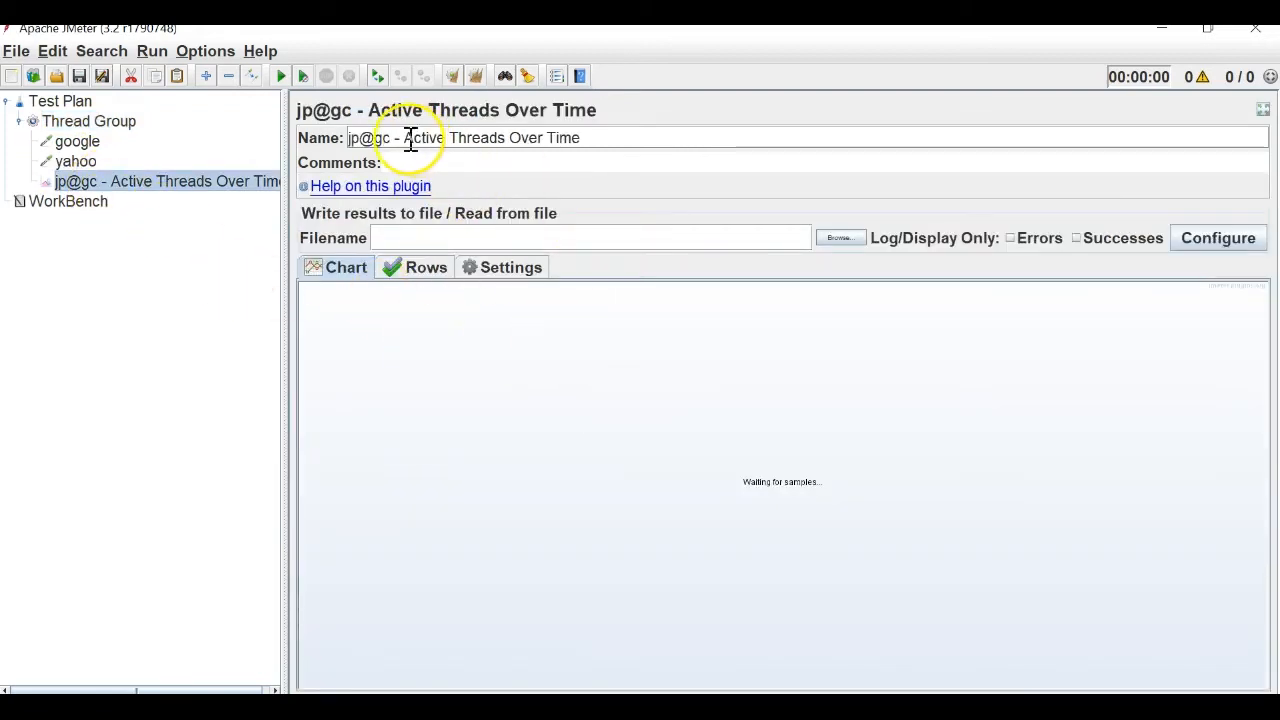
drag(404, 137, 525, 138)
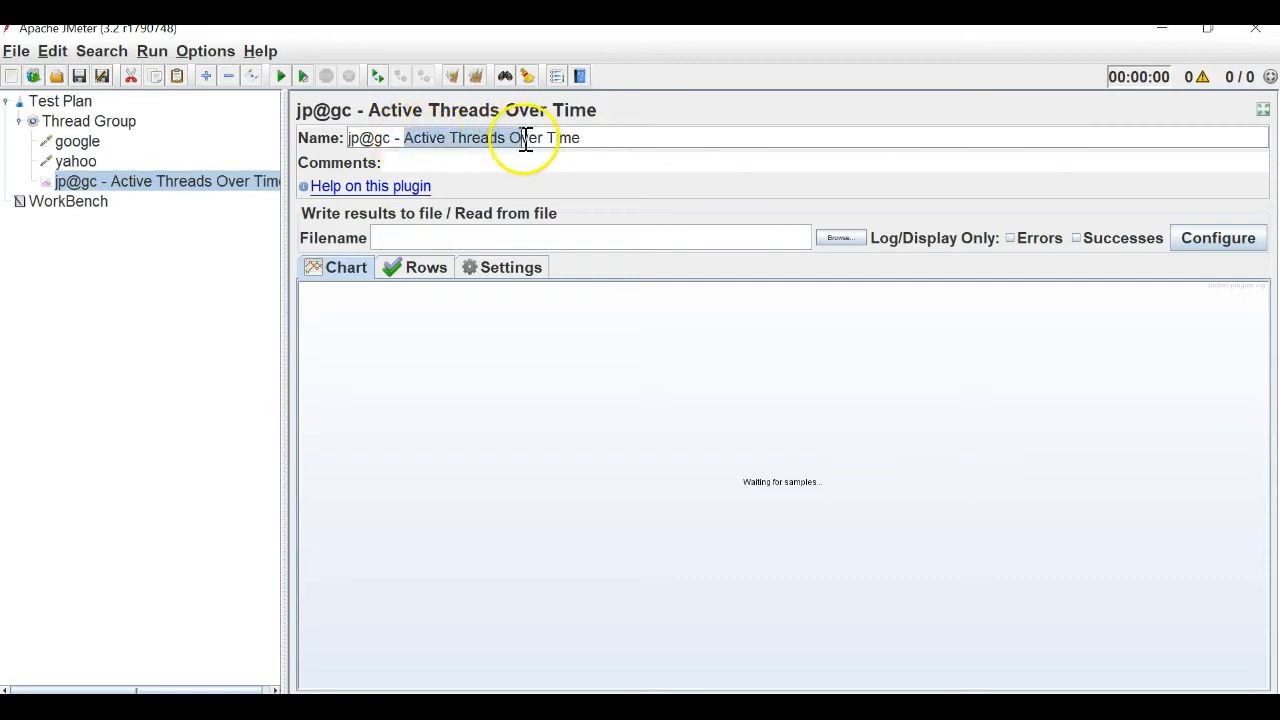
click(620, 134)
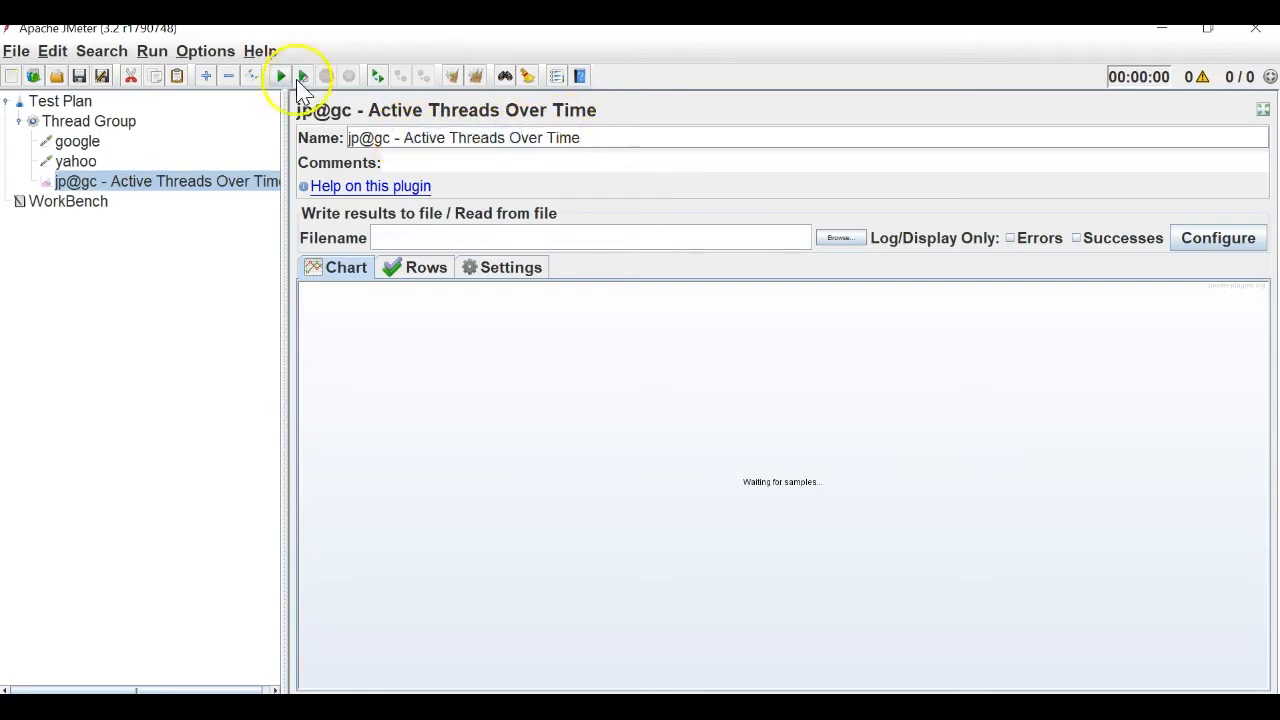
Save the test plan as ActiveThreadsOverTime.jmx in the JMeter Videos folder on the Desktop
click(16, 51)
click(92, 218)
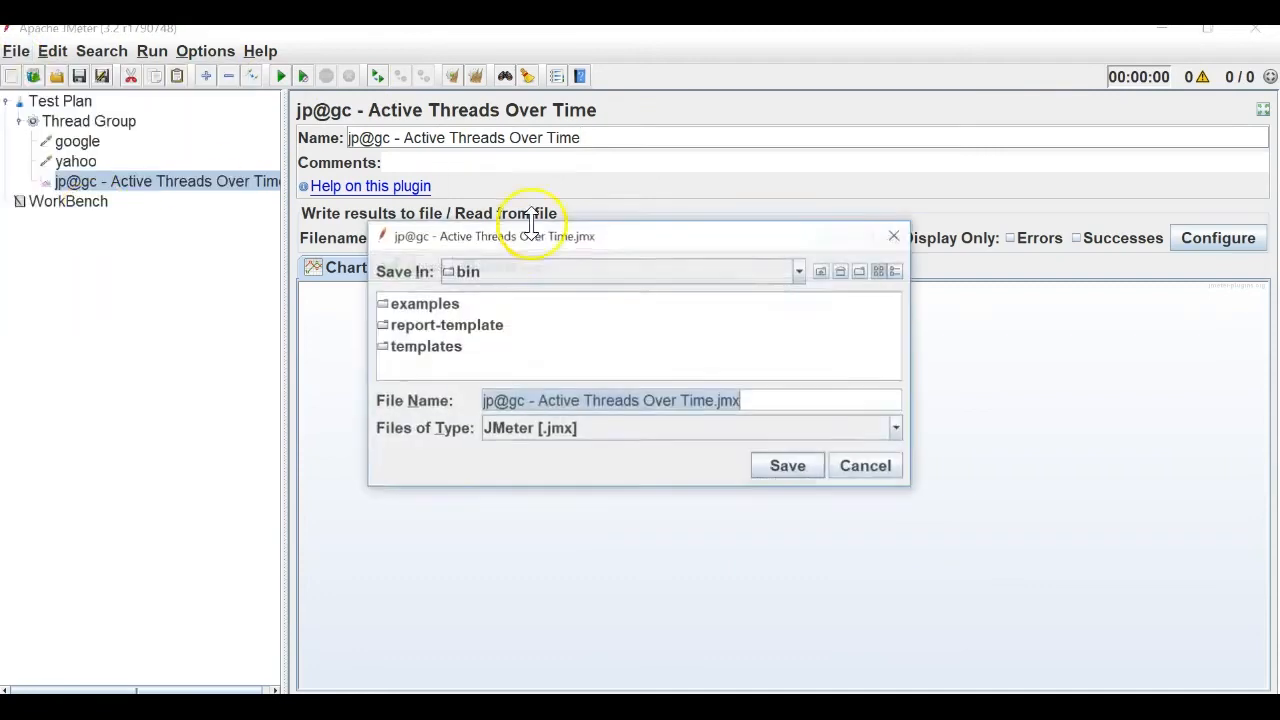
click(840, 271)
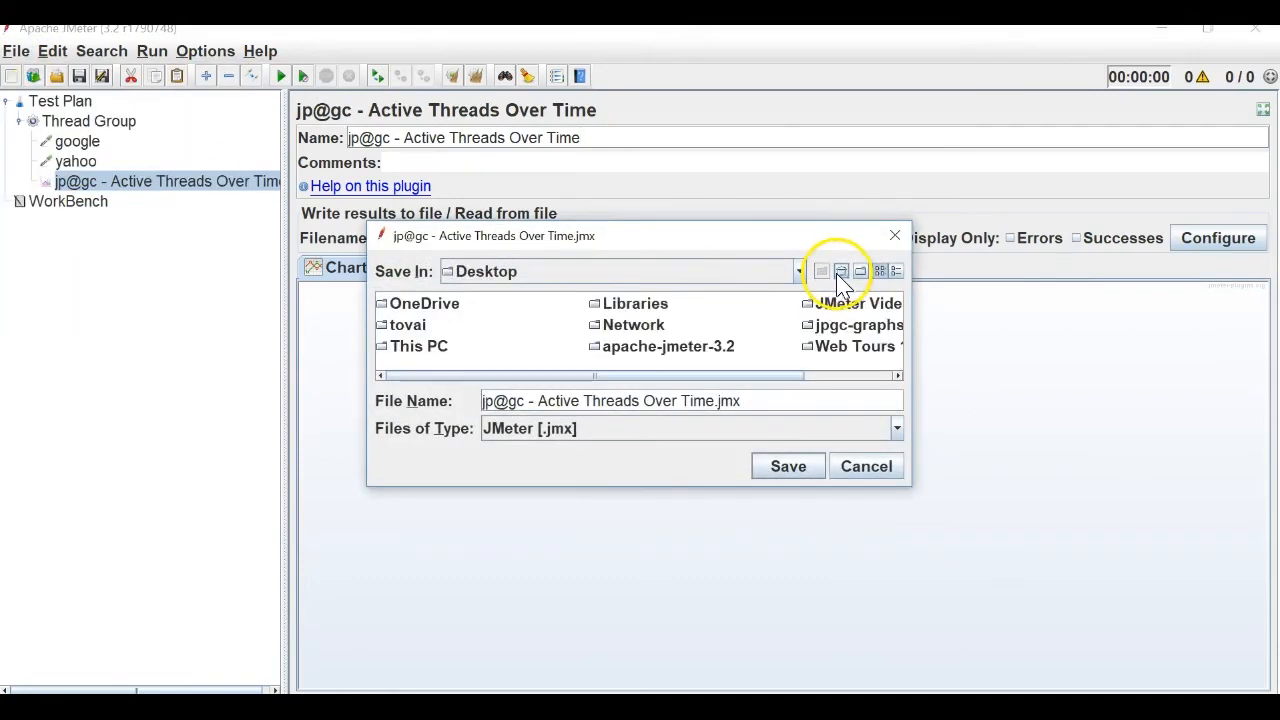
double_click(848, 310)
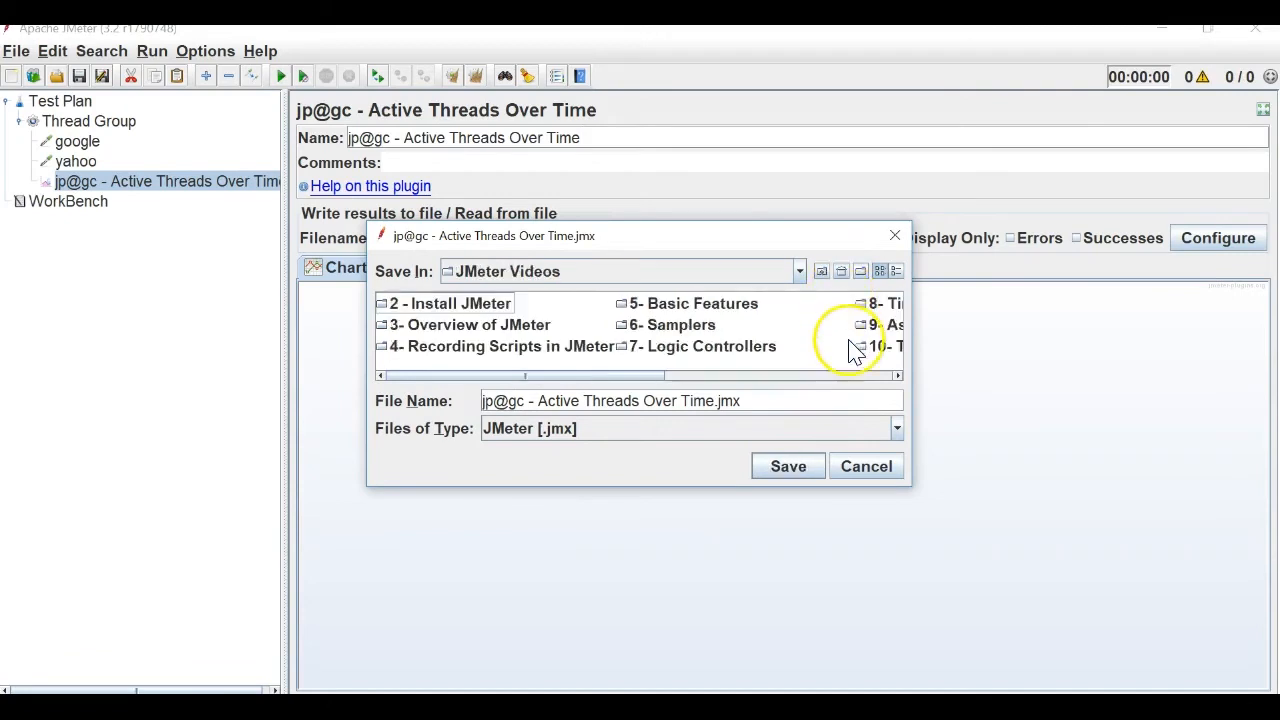
click(857, 376)
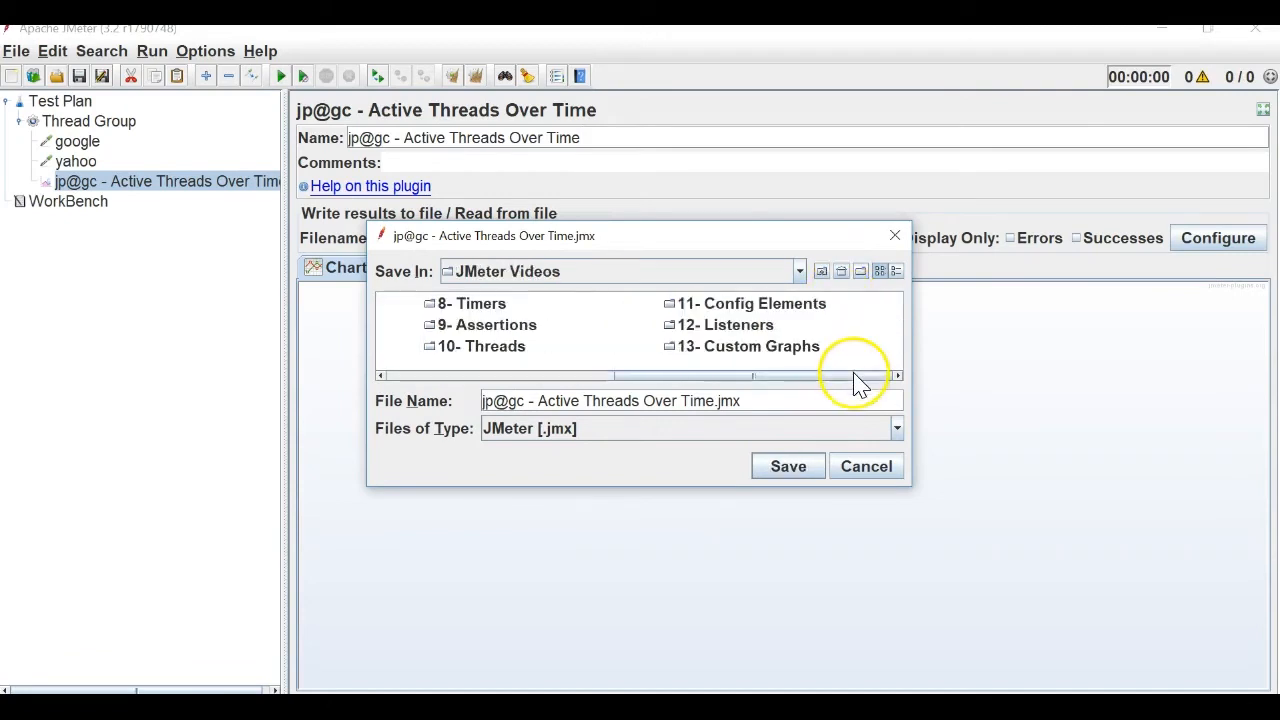
click(780, 354)
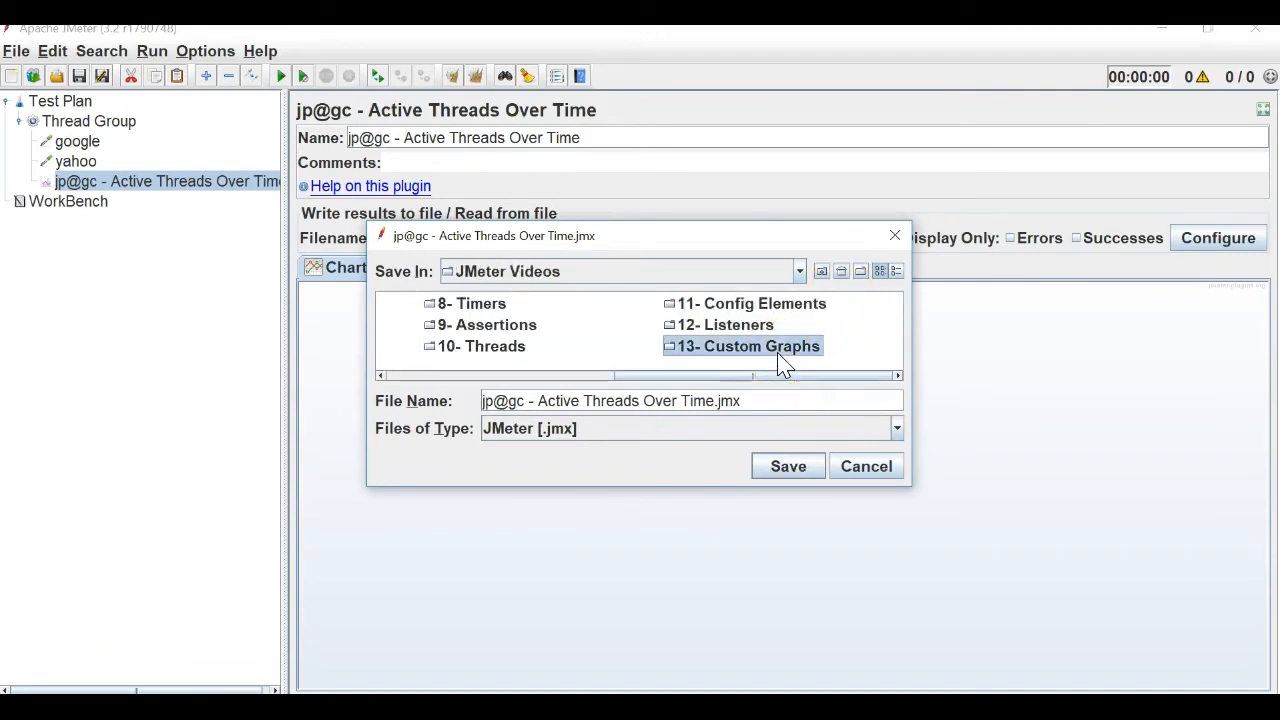
click(551, 397)
drag(551, 400, 386, 405)
key(BackSpace)
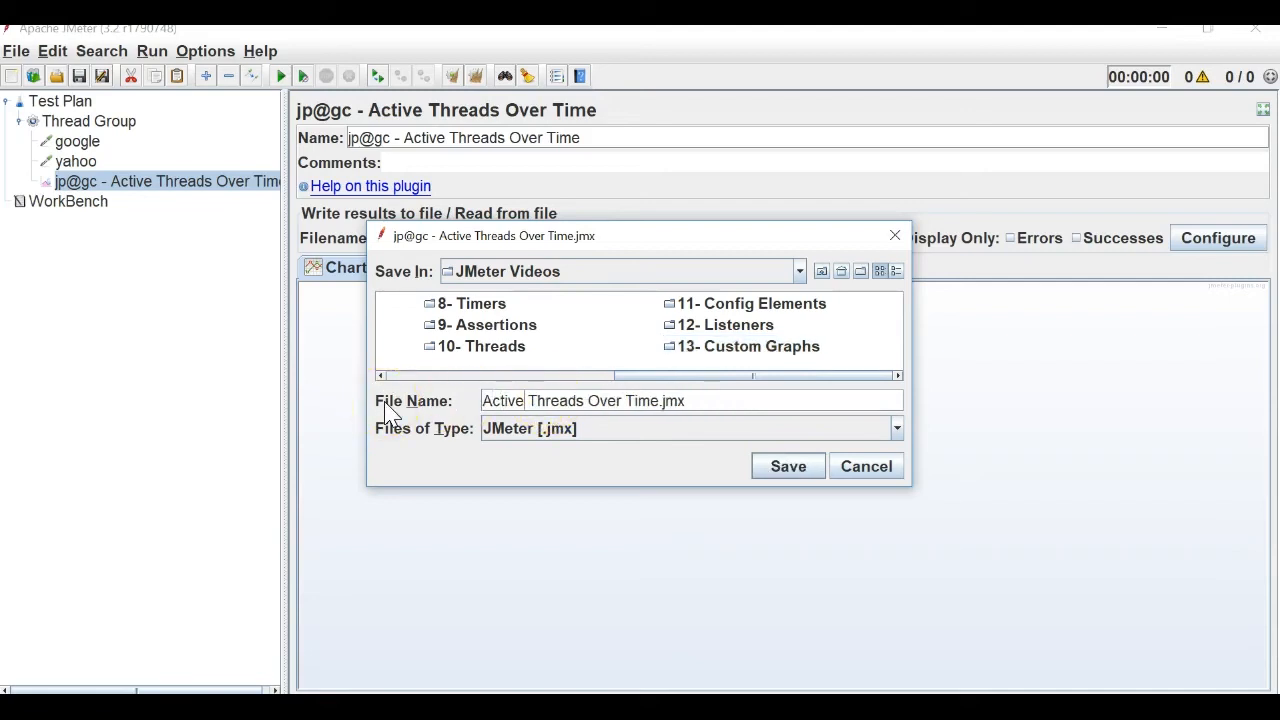
key(Delete)
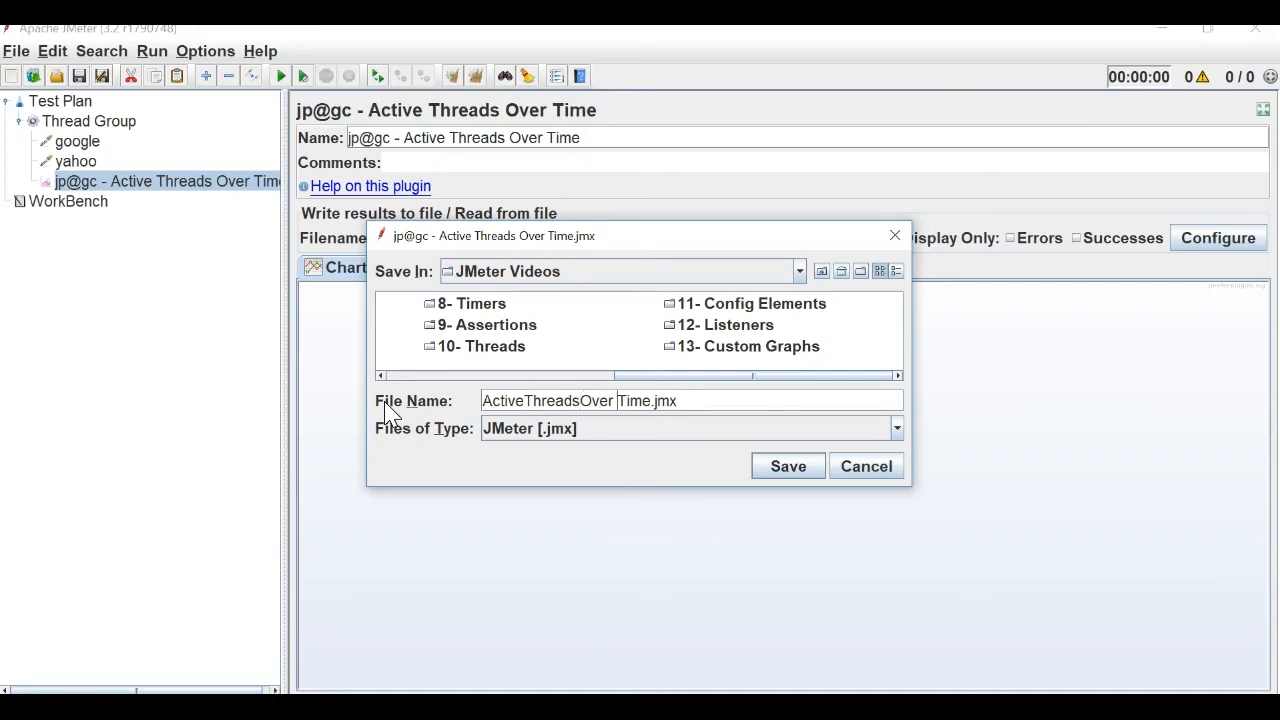
click(775, 467)
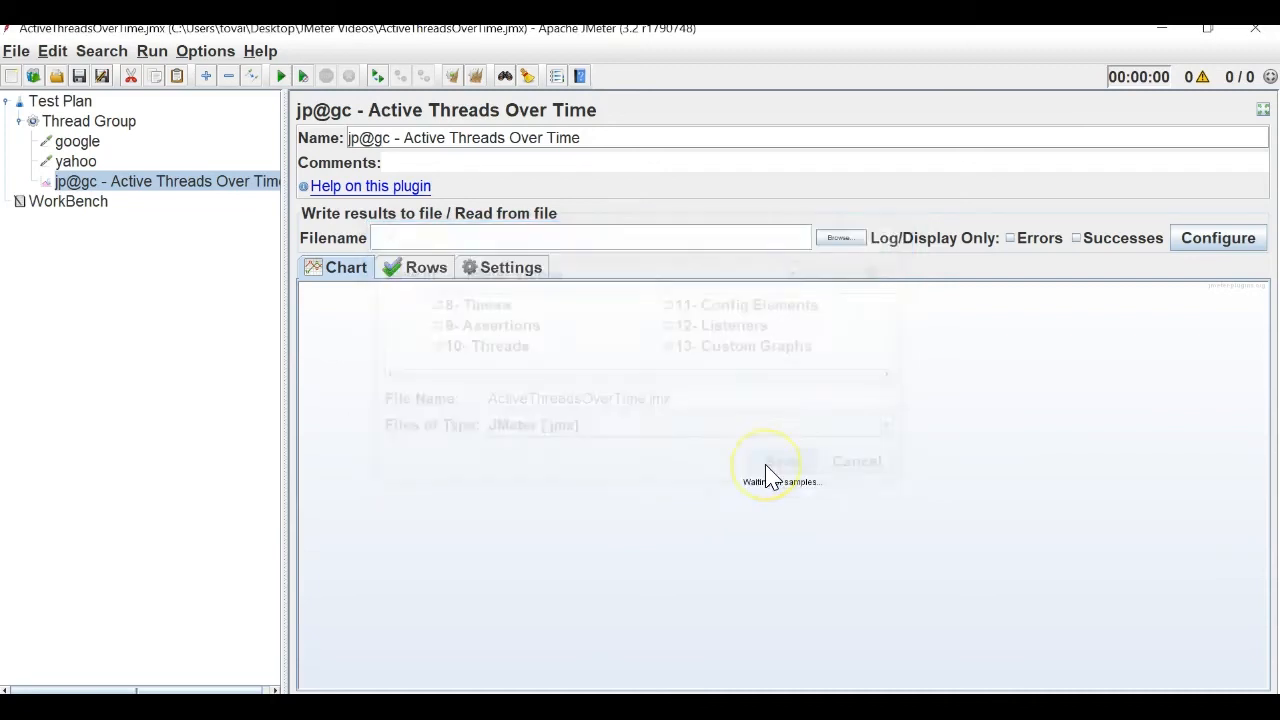
Run the test plan and compare the Active Threads Over Time graph with the Thread Group's settings
click(282, 77)
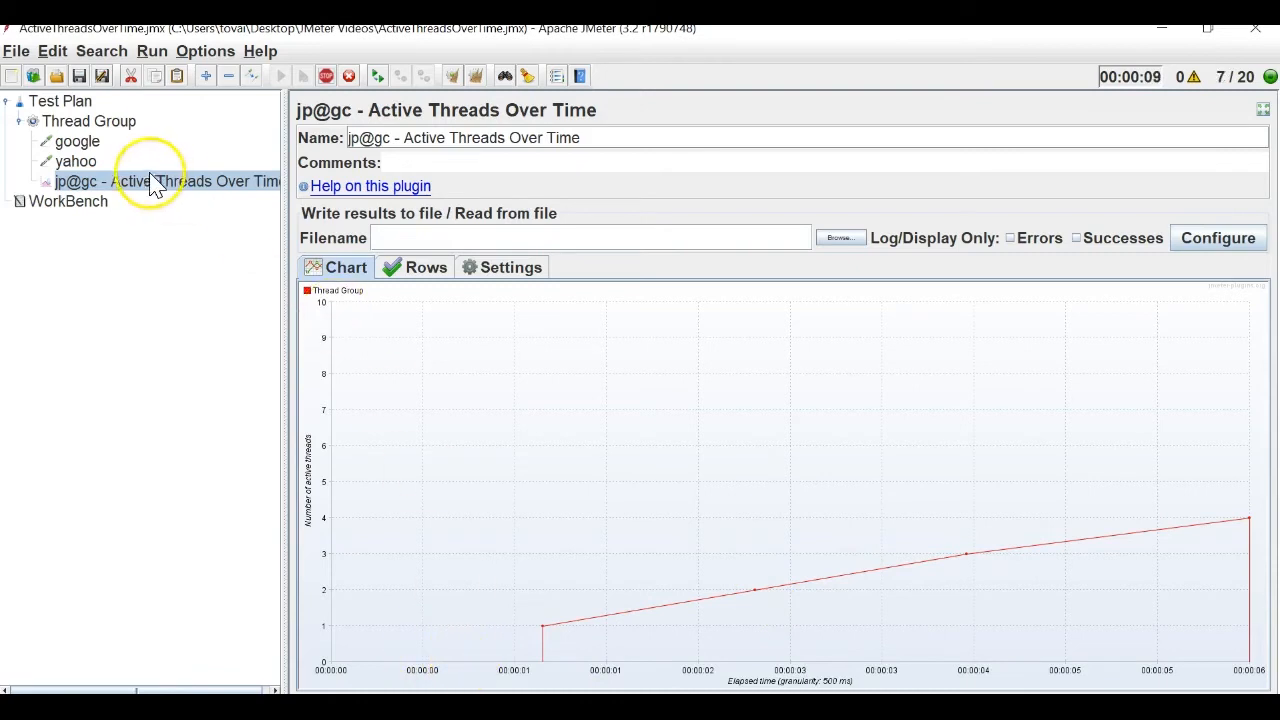
click(88, 121)
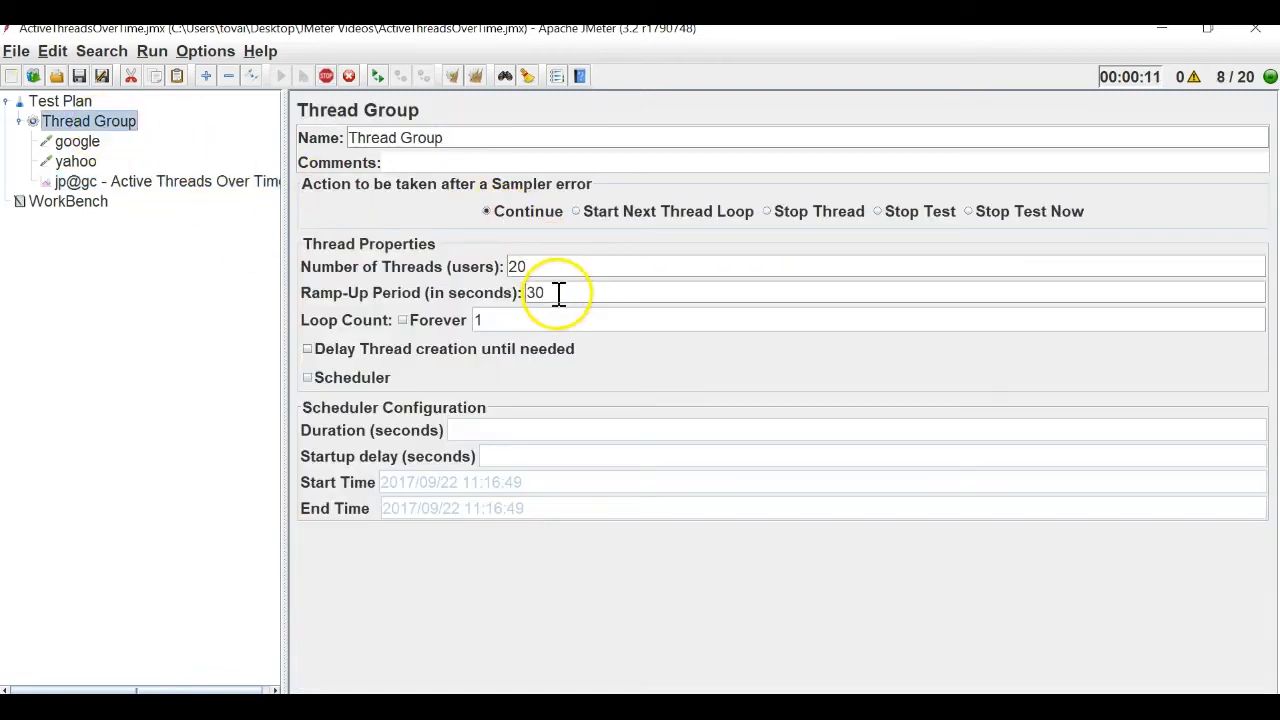
click(78, 182)
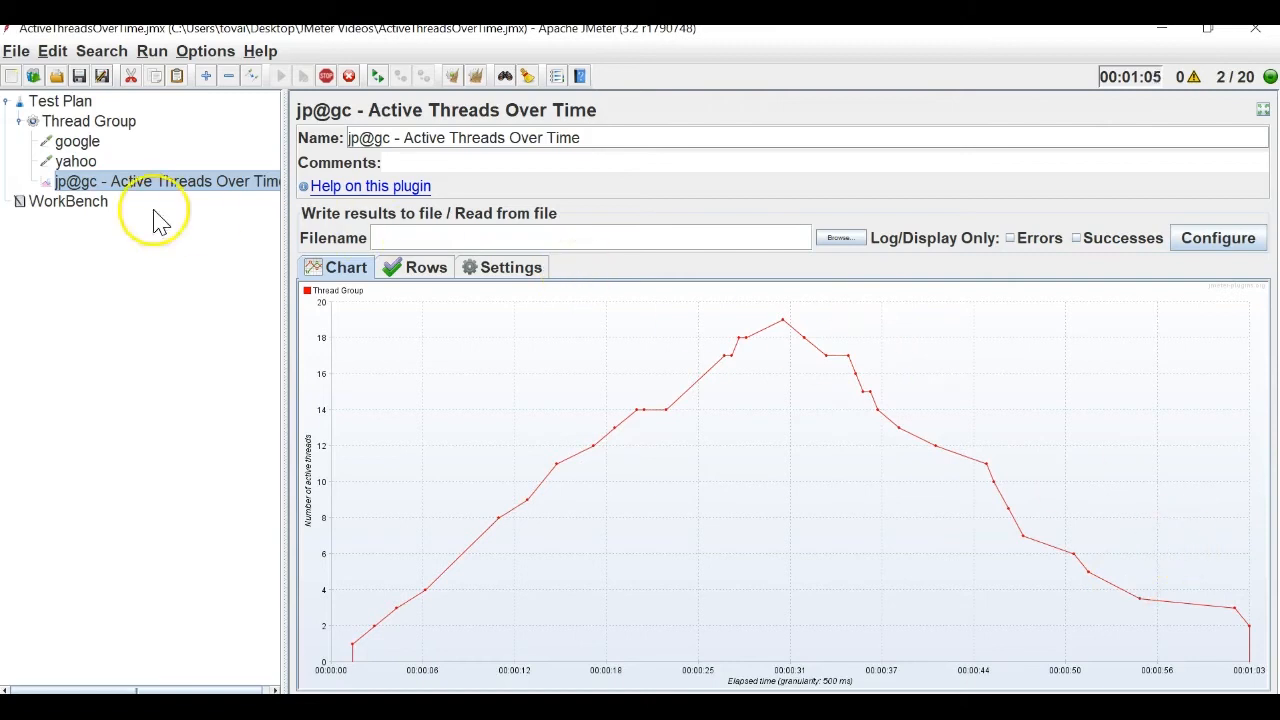
Add a jp@gc - Response Times Over Time listener to the Thread Group
click(60, 121)
right_click(58, 124)
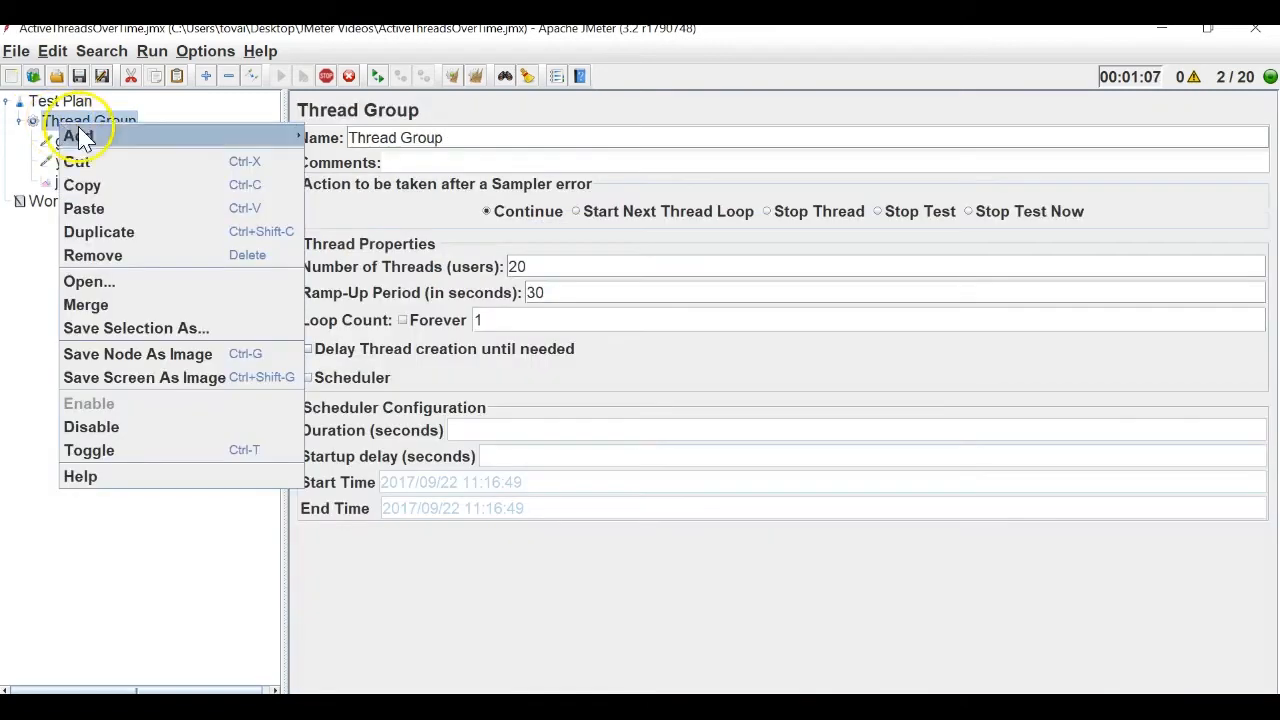
mouse_move(285, 135)
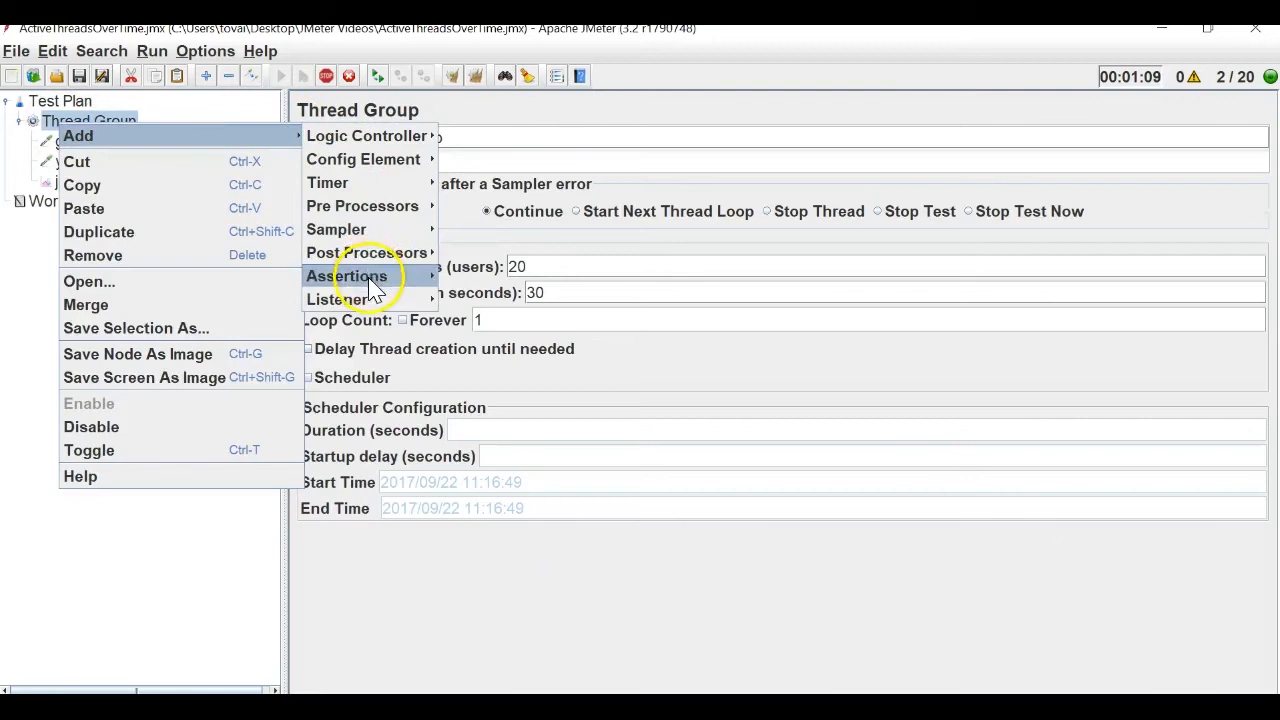
mouse_move(378, 302)
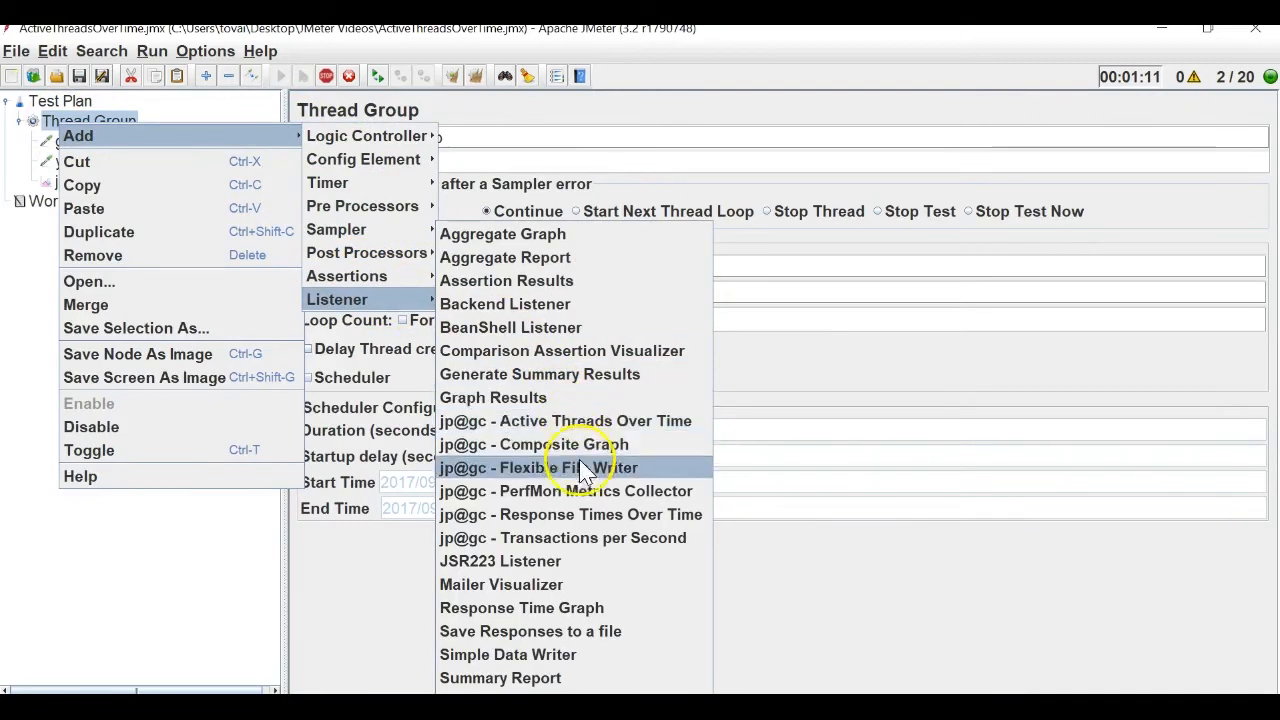
click(585, 516)
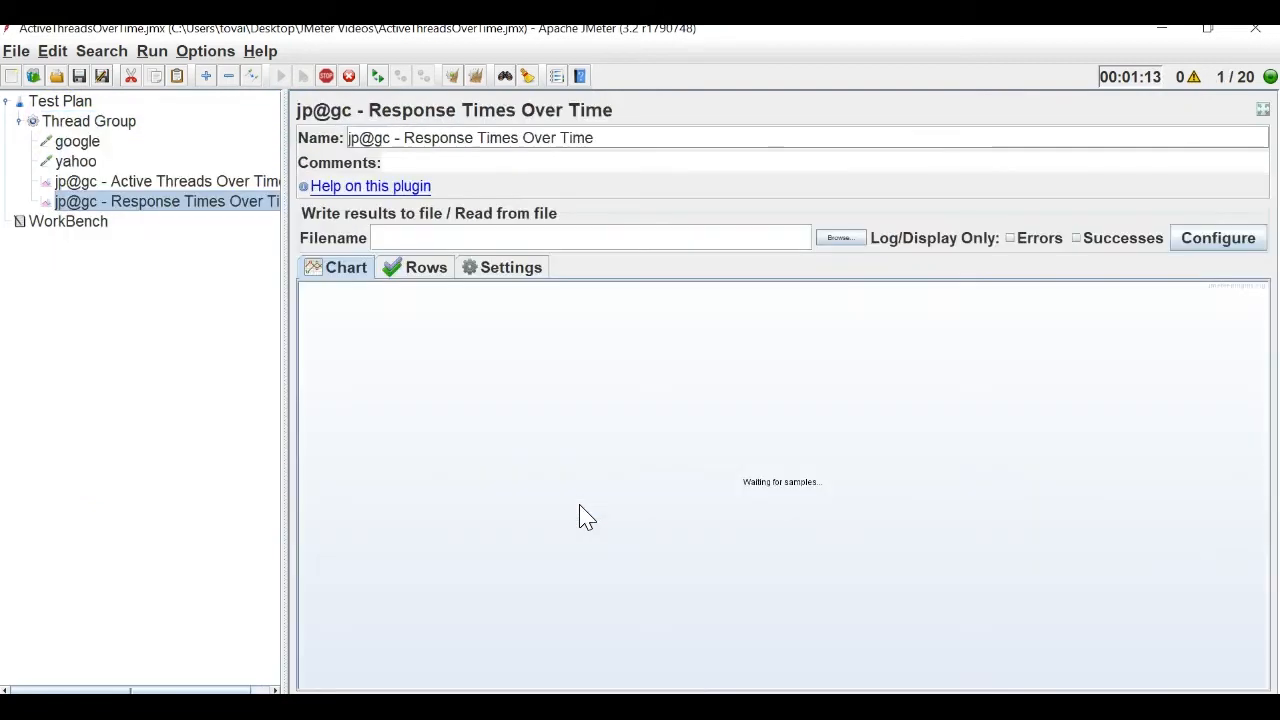
Stop the running test and start it again with the Response Times Over Time chart open
click(112, 181)
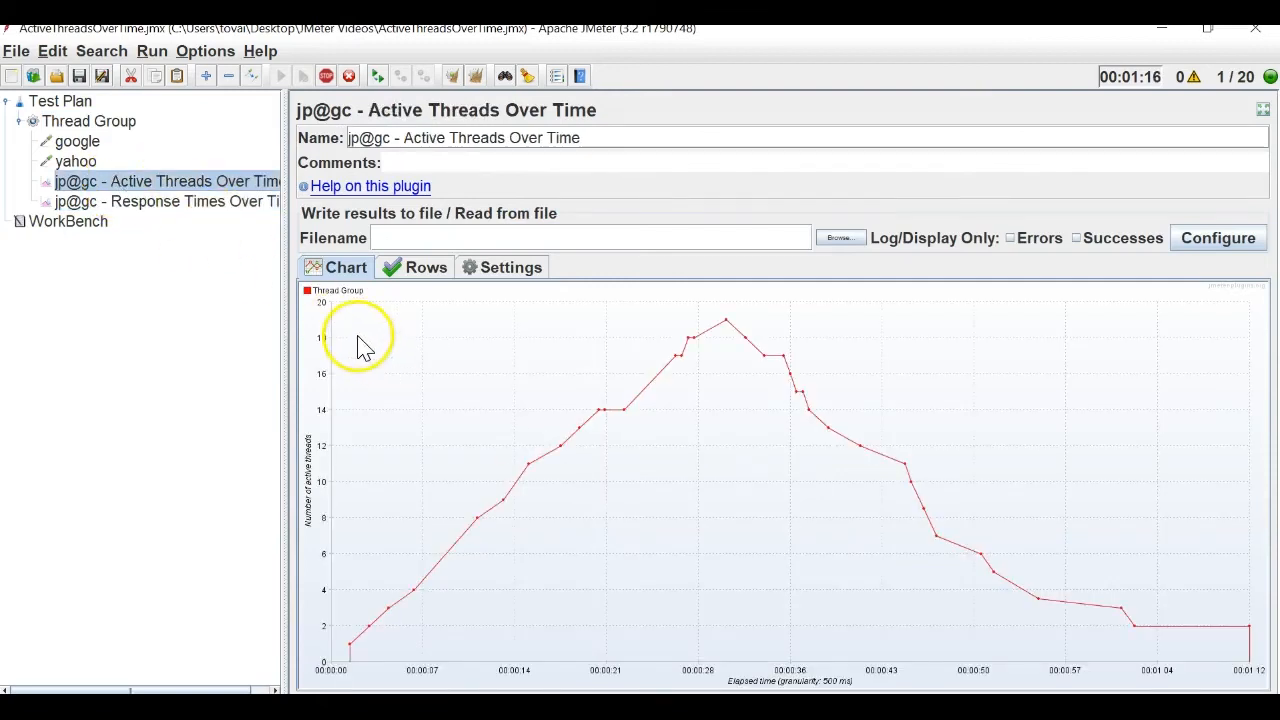
click(160, 203)
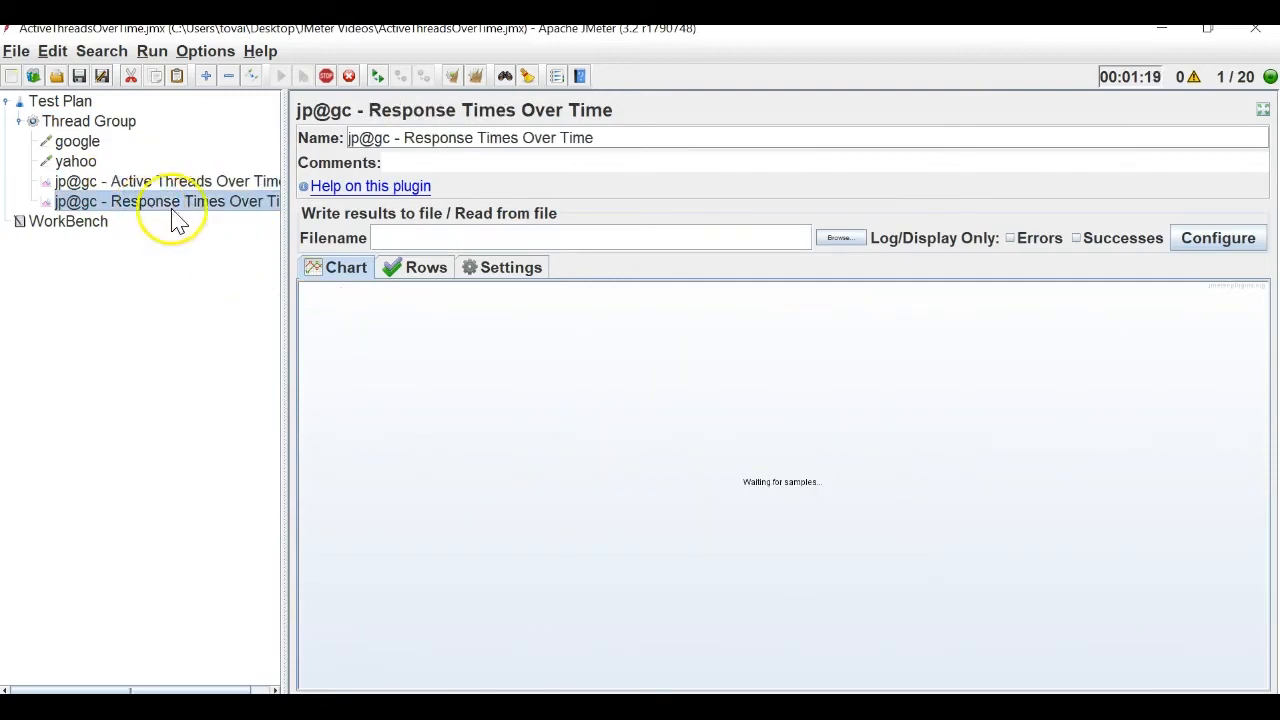
click(325, 78)
click(281, 78)
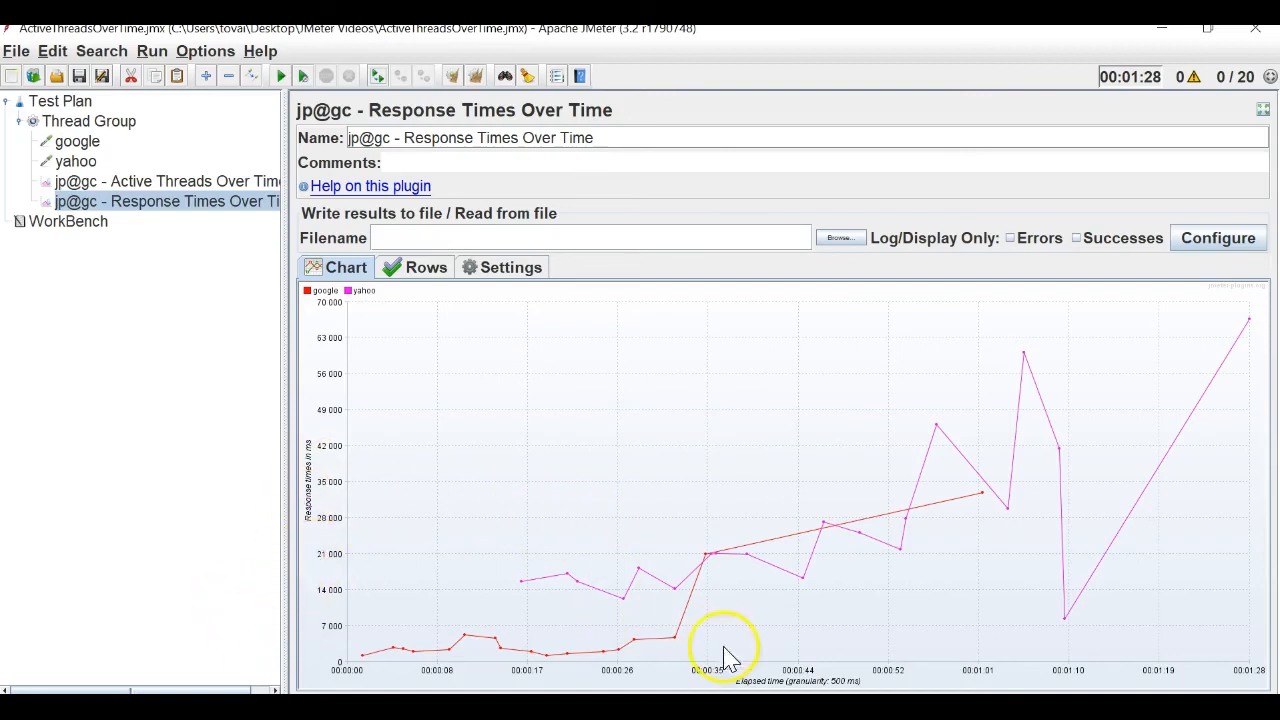
Add a jp@gc - Transactions per Second listener to the Thread Group
click(130, 128)
right_click(130, 128)
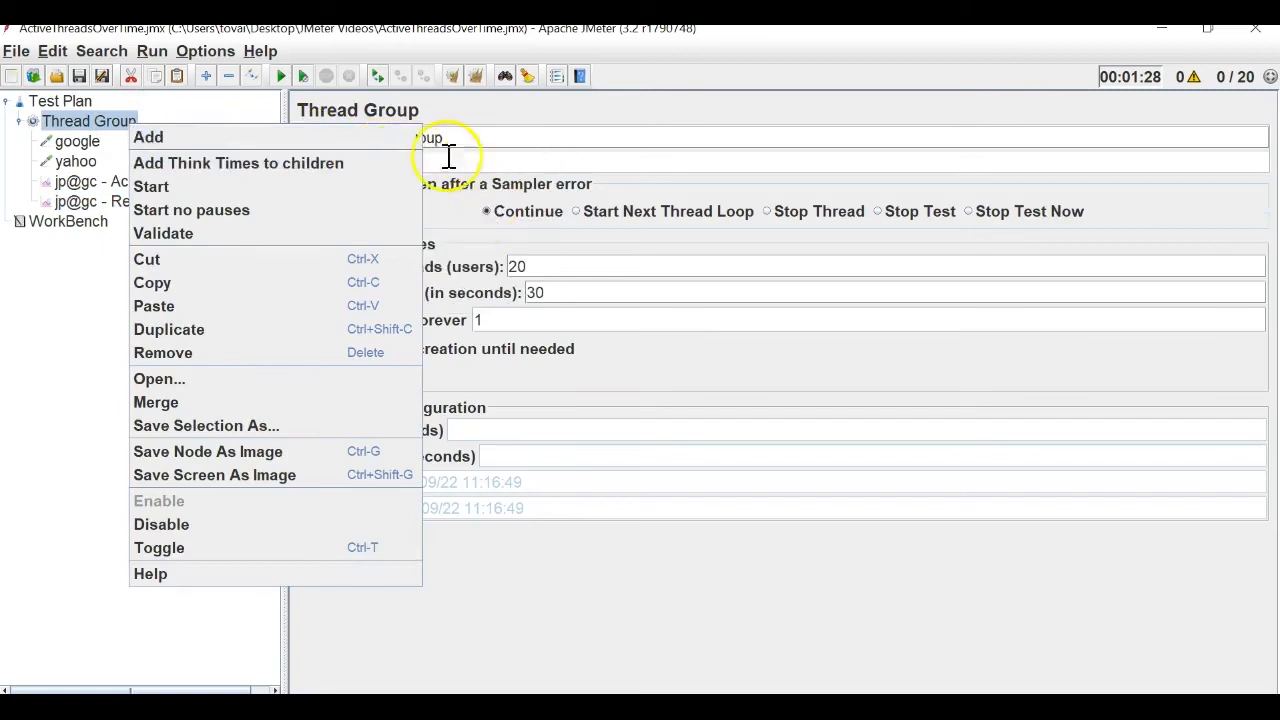
mouse_move(395, 140)
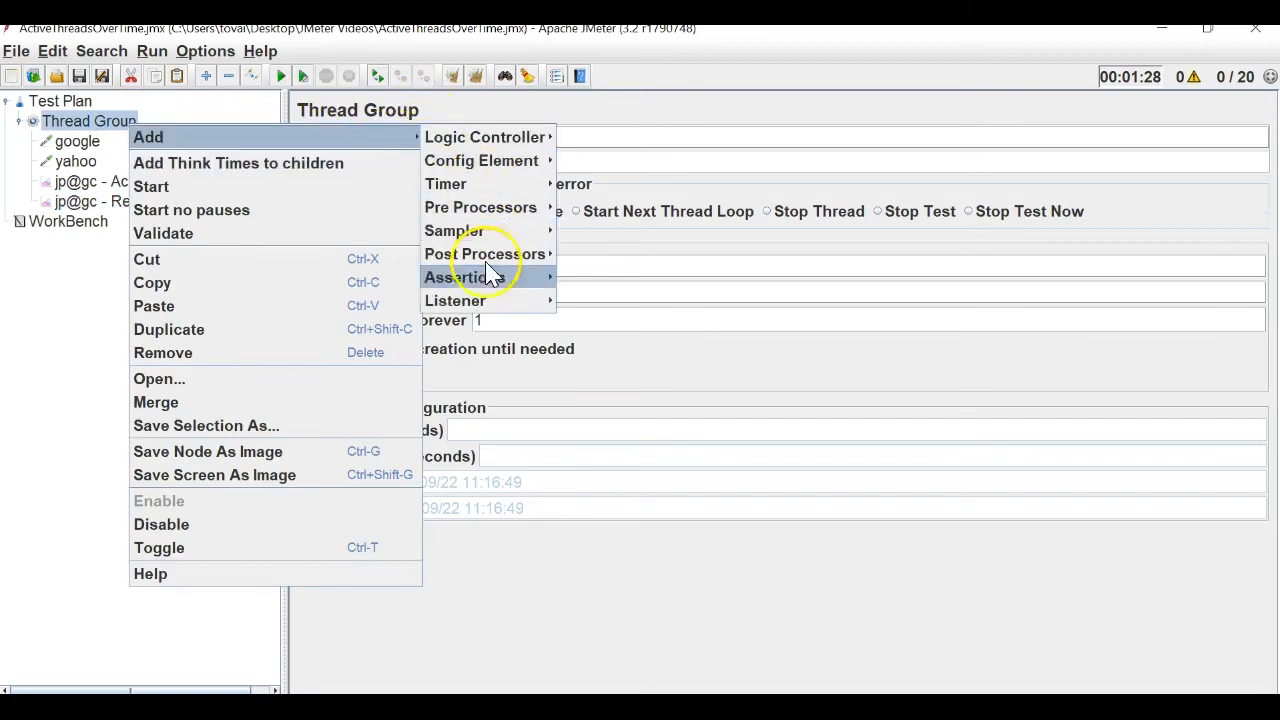
mouse_move(489, 295)
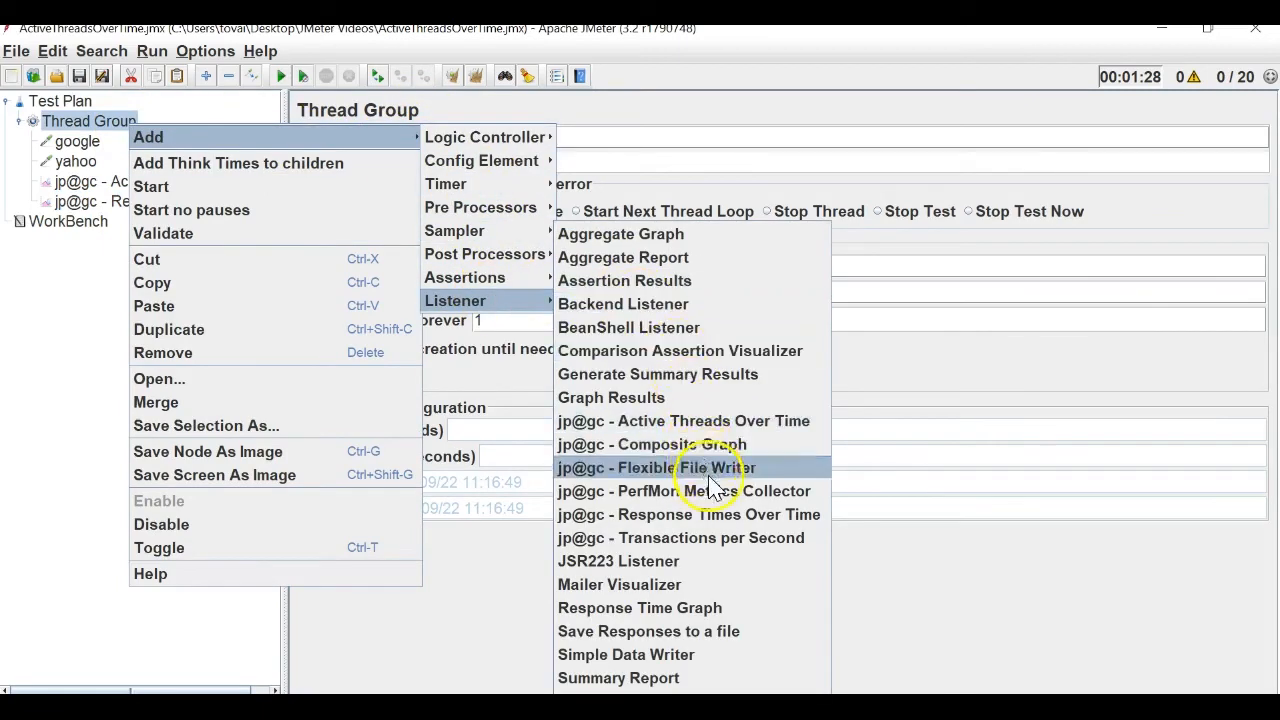
click(684, 538)
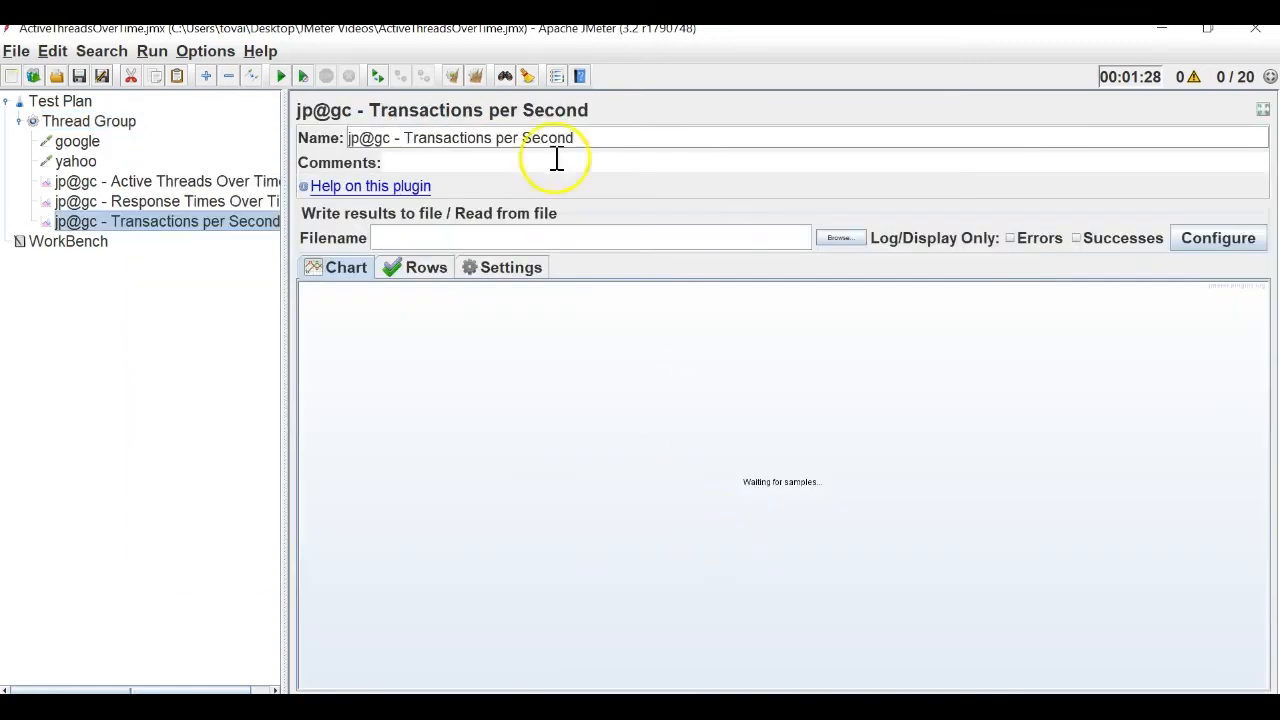
Run the test with the Transactions per Second chart open, stopping it before all threads finish
click(281, 80)
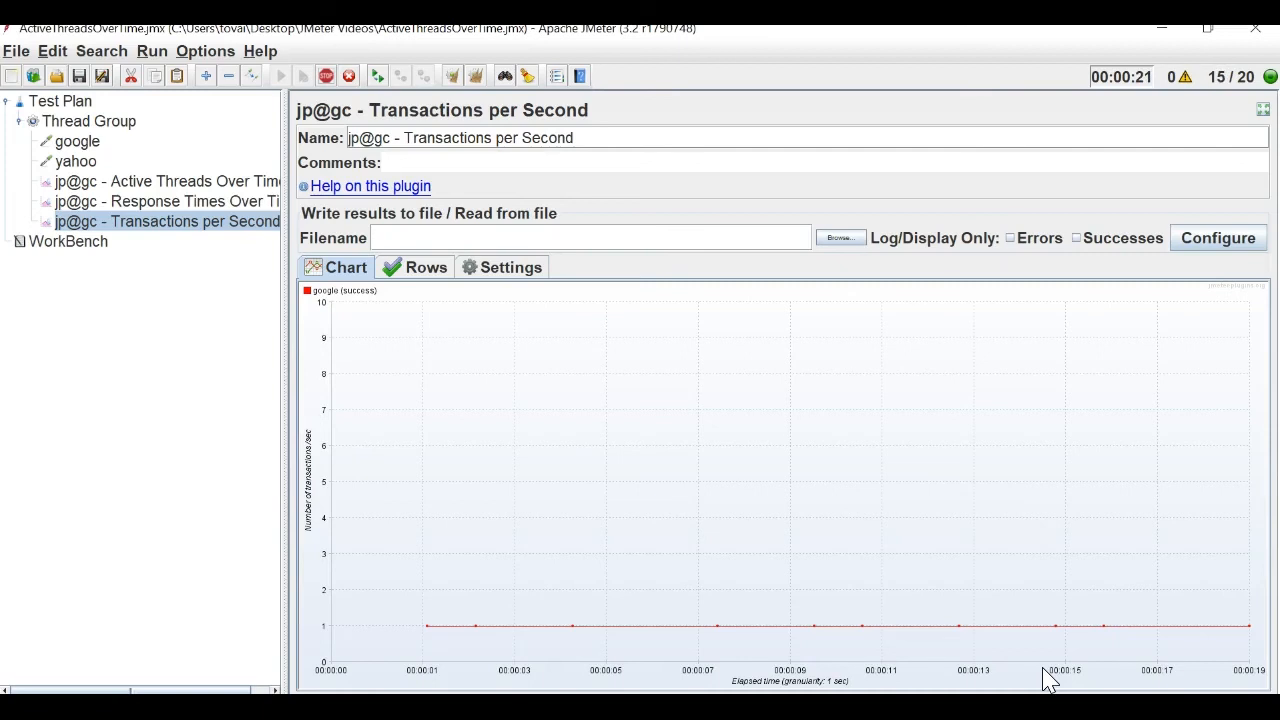
click(328, 78)
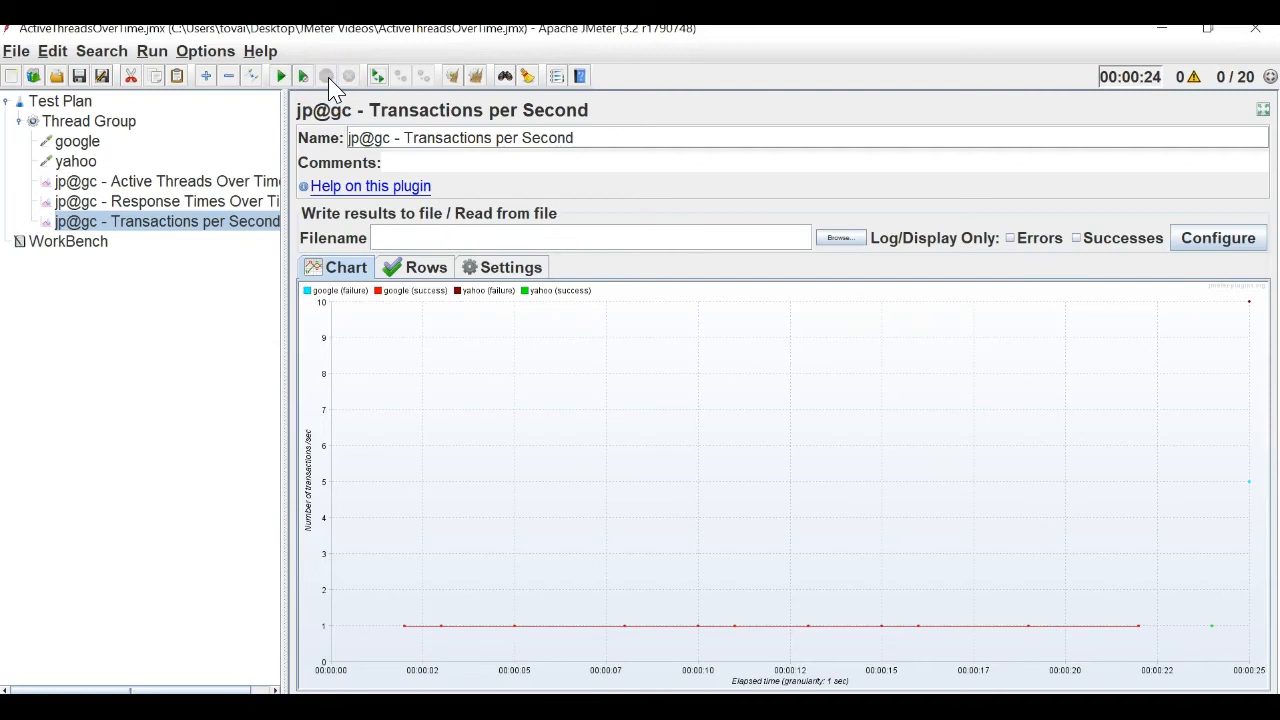
Examine the charts of the Active Threads Over Time, Response Times Over Time and Transactions per Second listeners
click(186, 183)
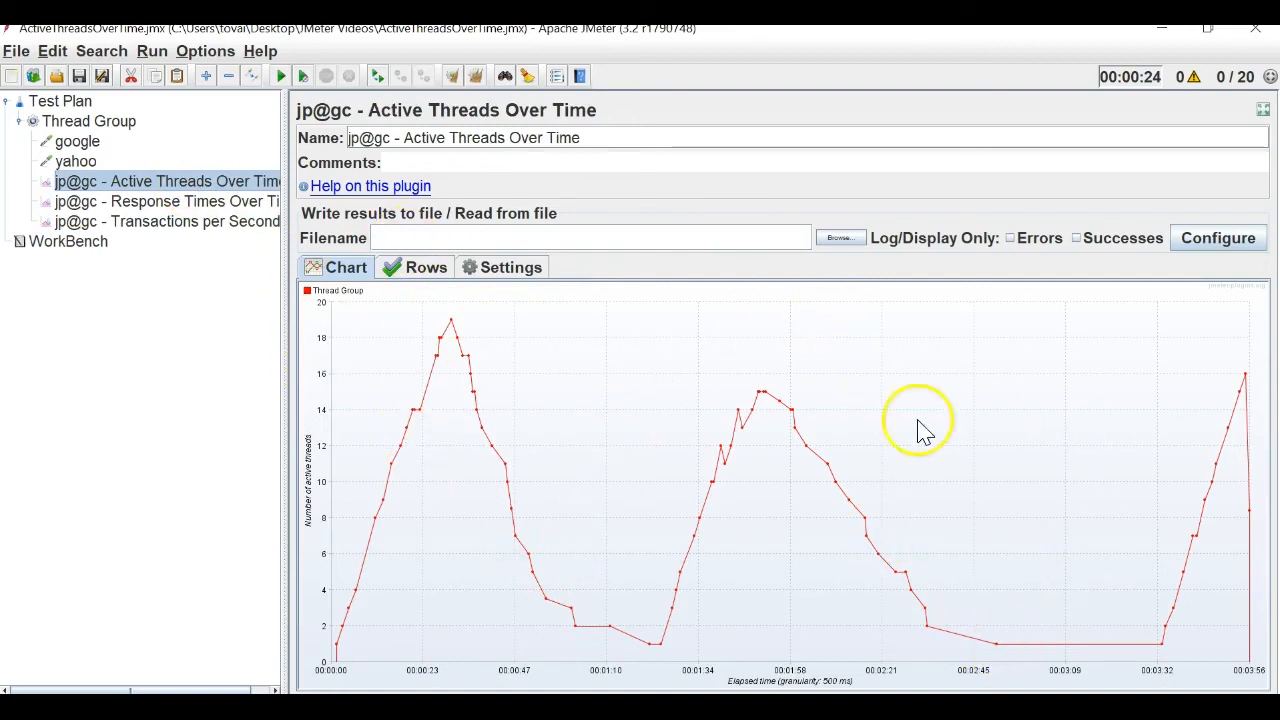
click(188, 205)
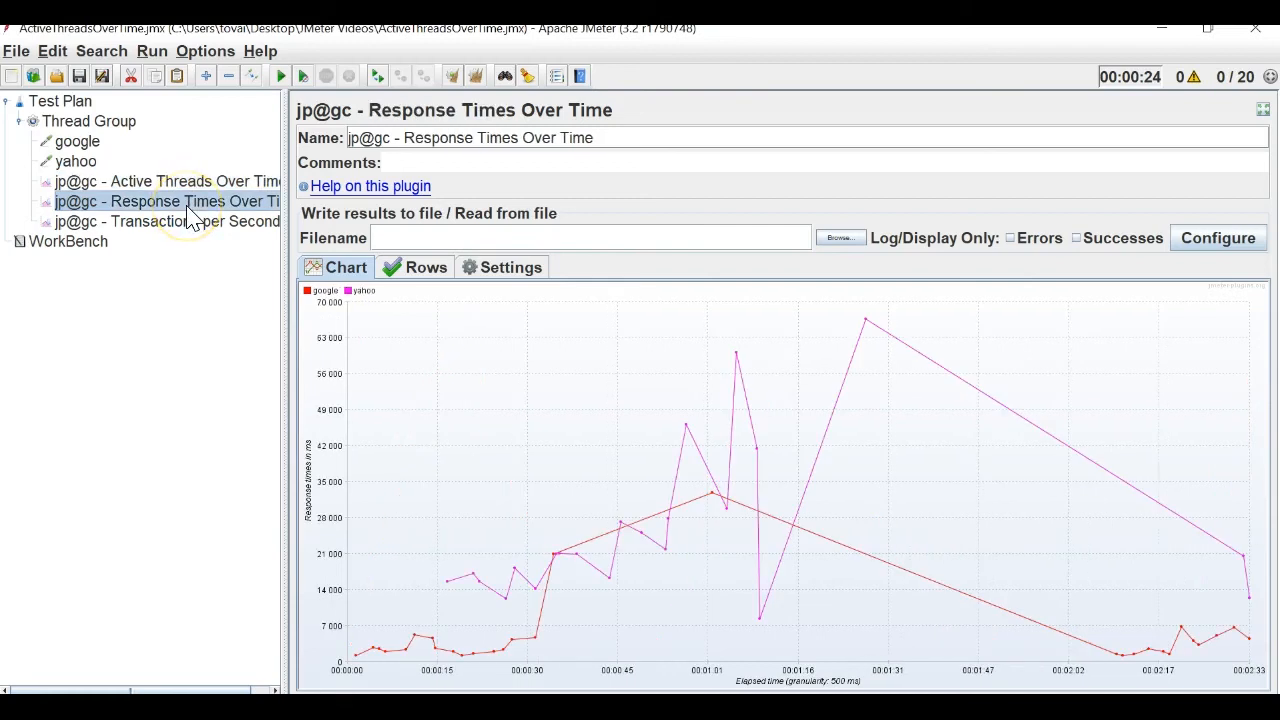
click(184, 188)
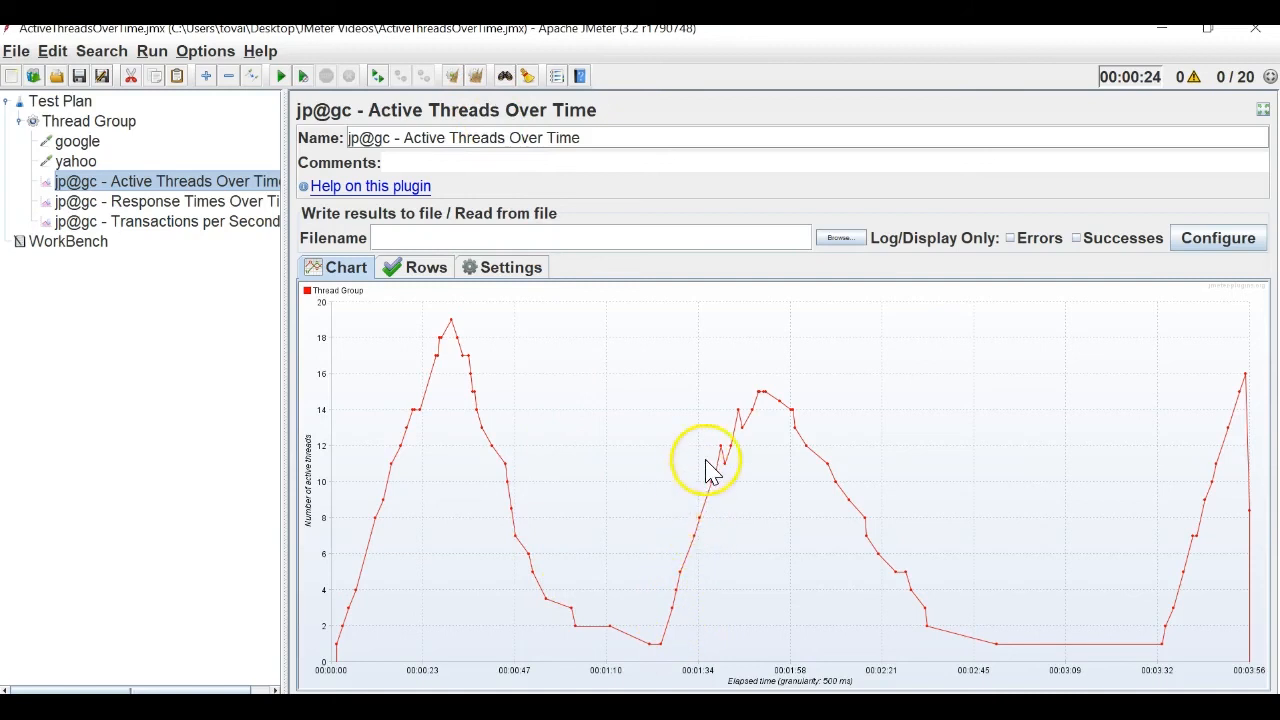
right_click(893, 658)
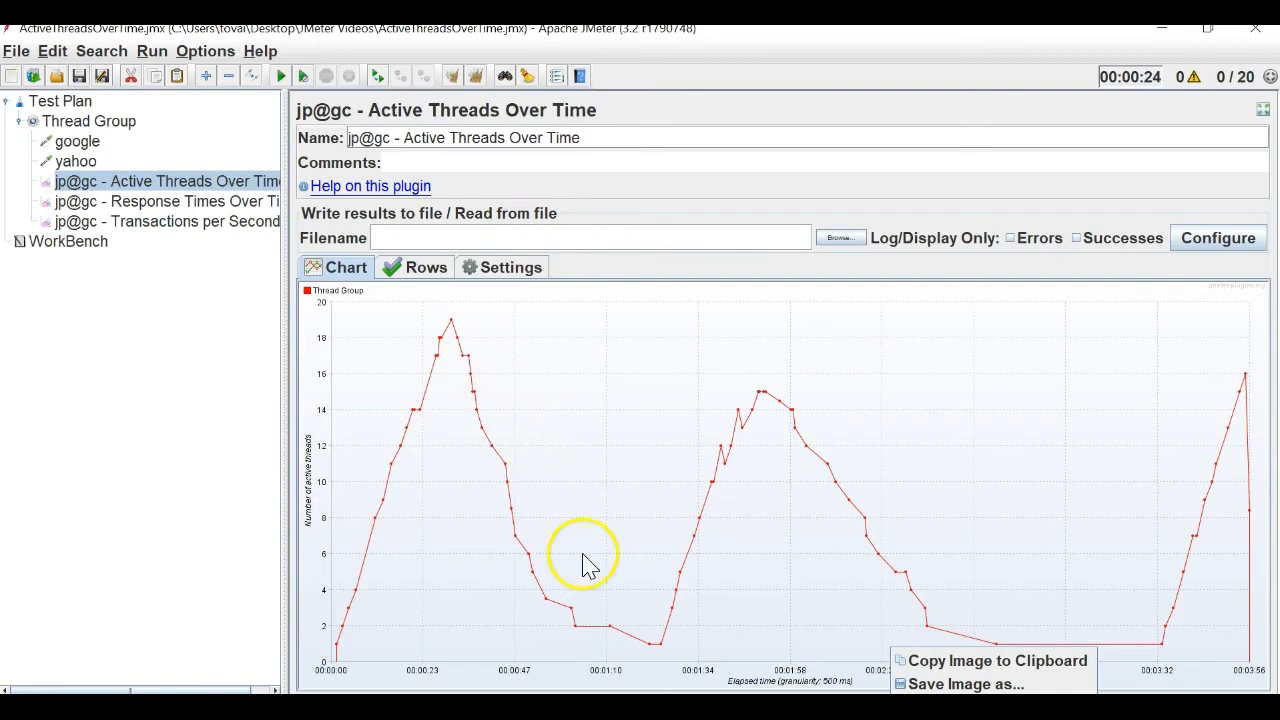
click(263, 220)
click(259, 203)
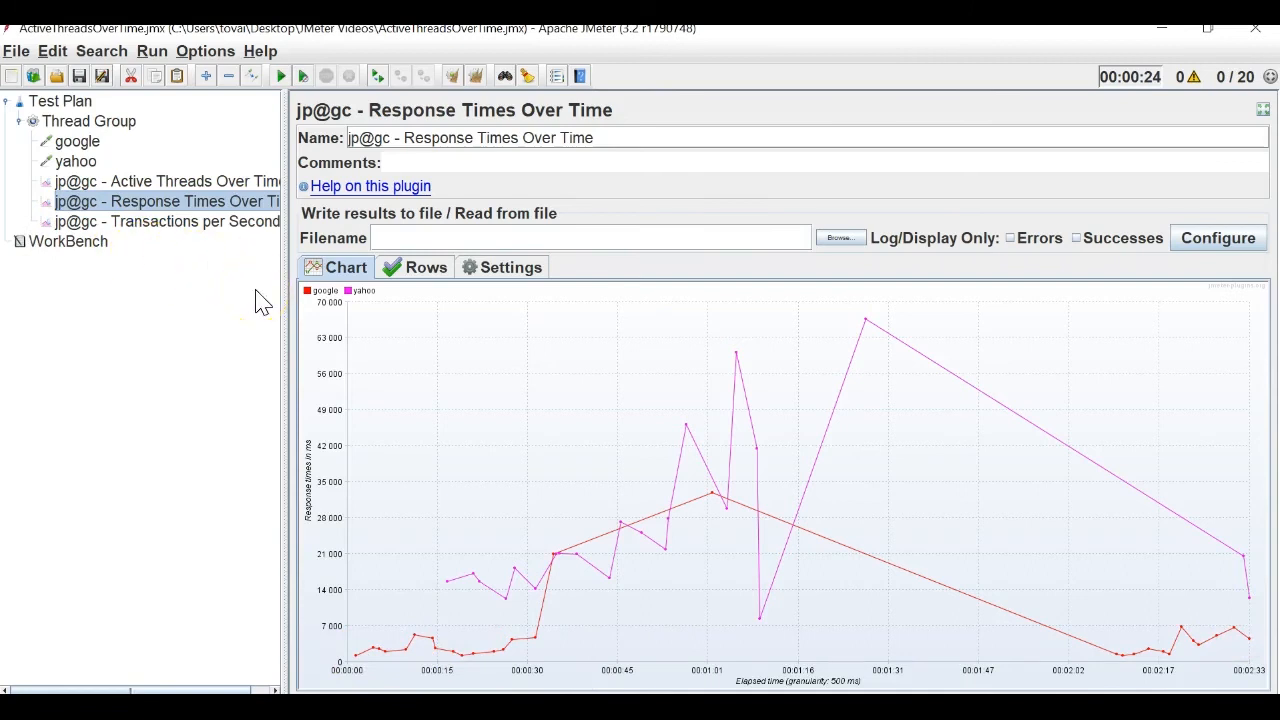
click(207, 228)
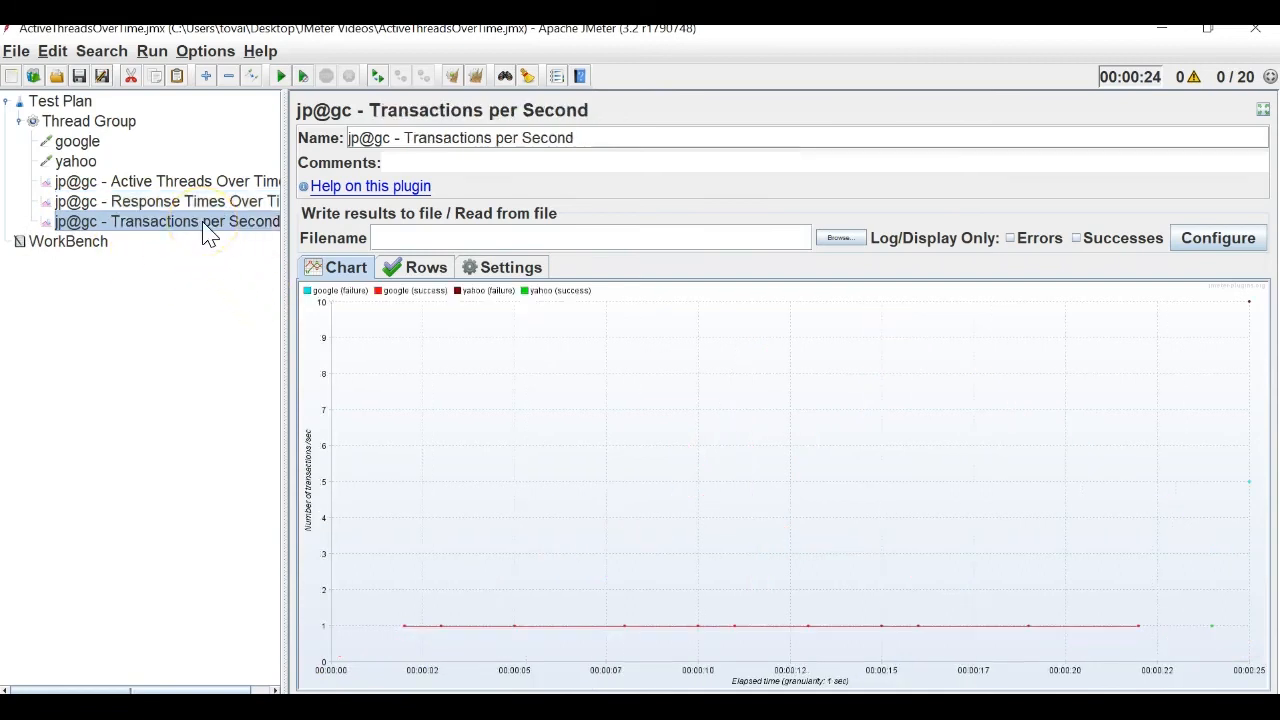
click(171, 184)
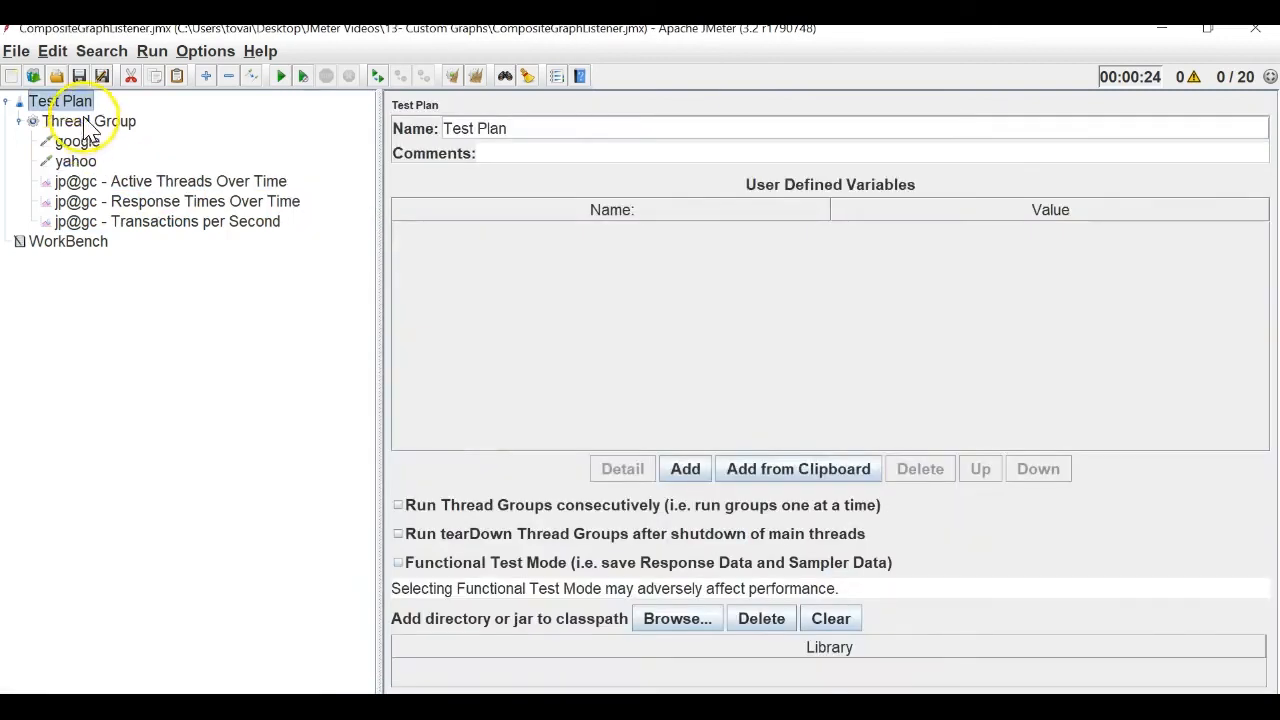
Add a jp@gc - Composite Graph listener to the Test Plan
right_click(66, 106)
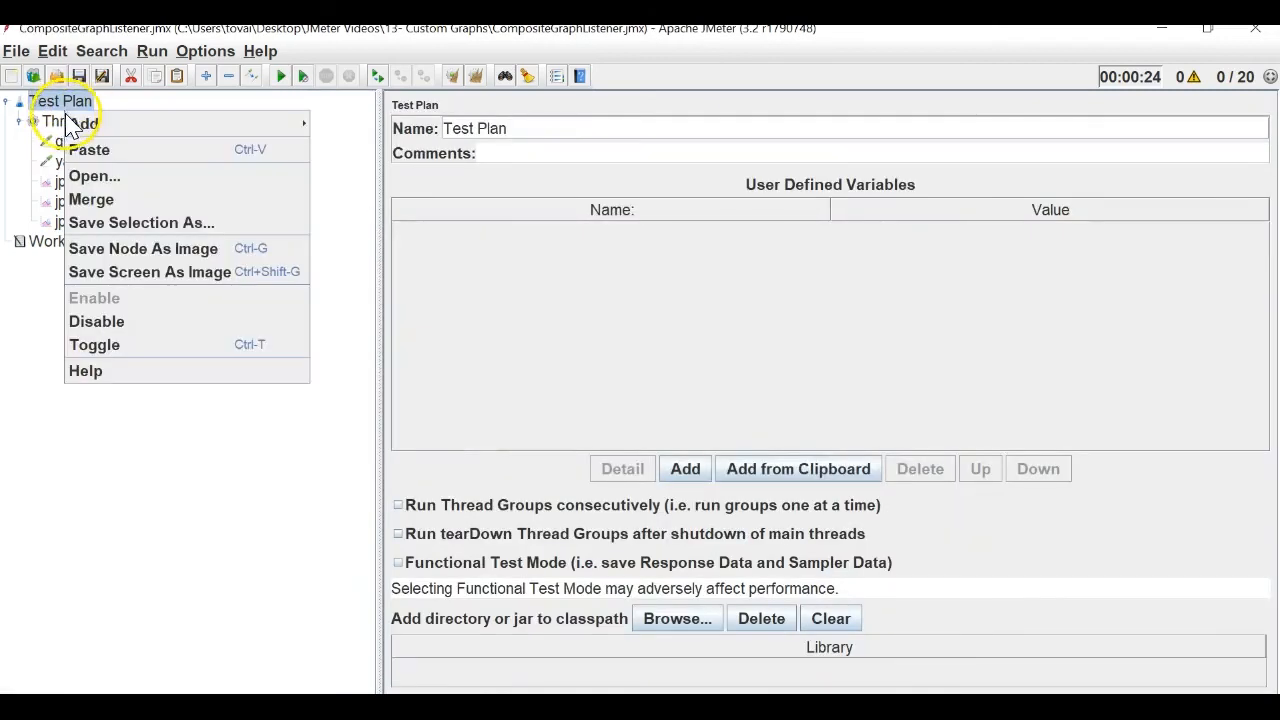
mouse_move(100, 127)
mouse_move(415, 290)
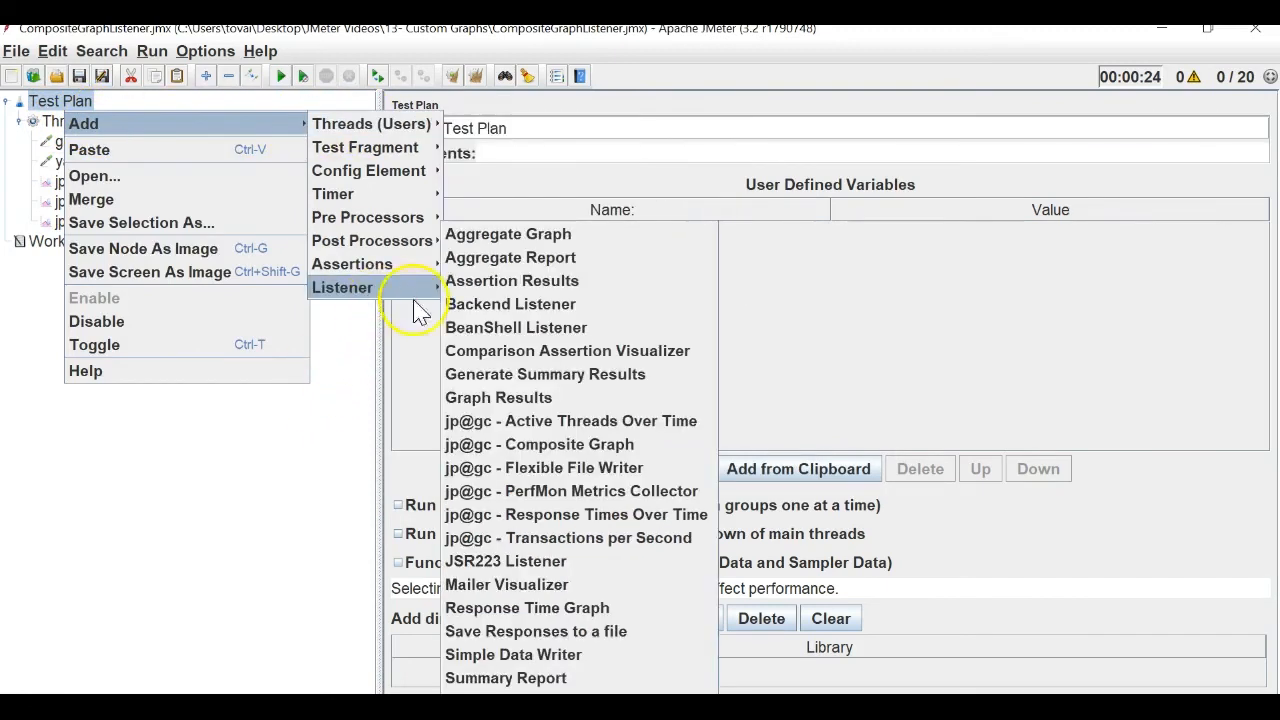
click(523, 440)
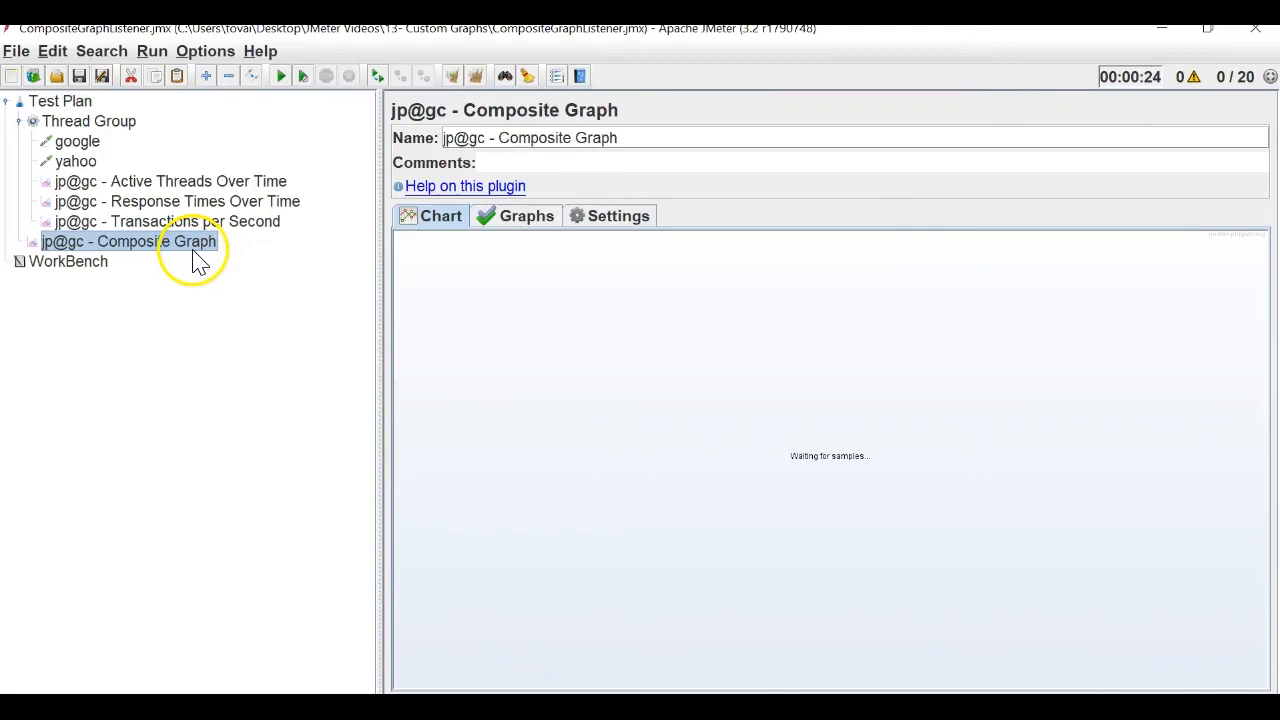
Examine the Composite Graph's chart and its available sources, and compare with the Active Threads Over Time chart
click(510, 222)
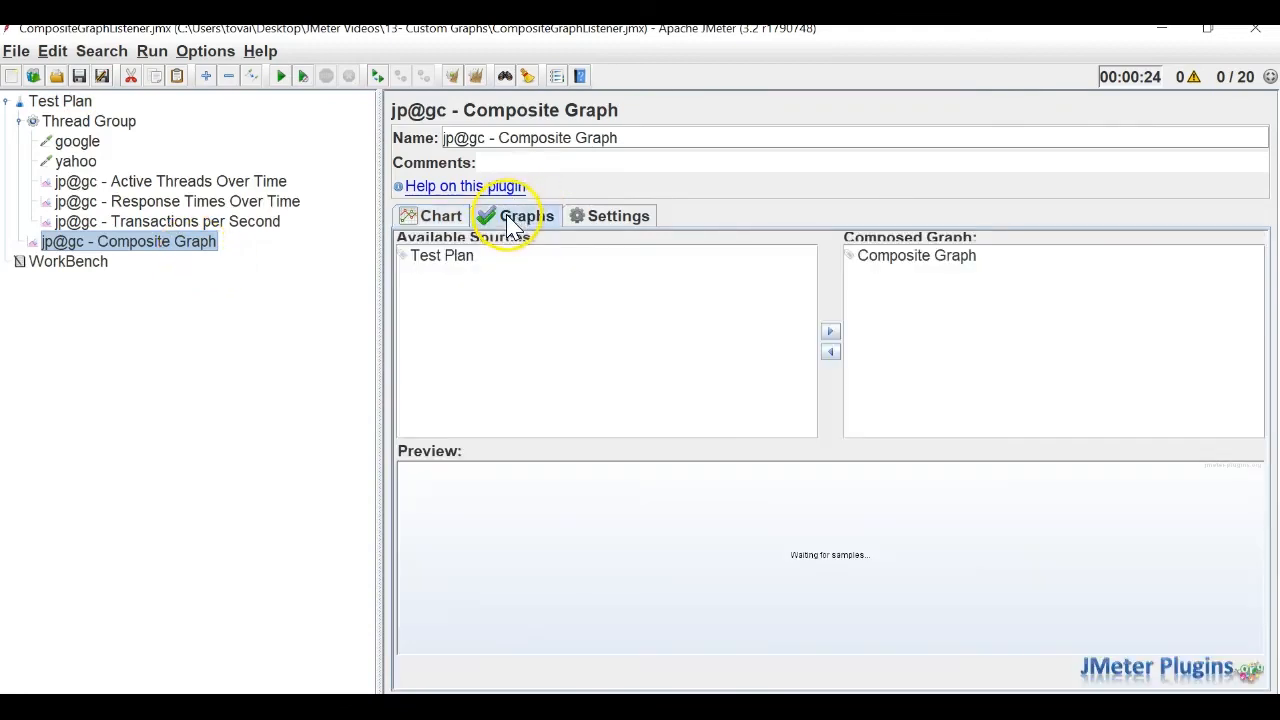
click(455, 258)
click(440, 218)
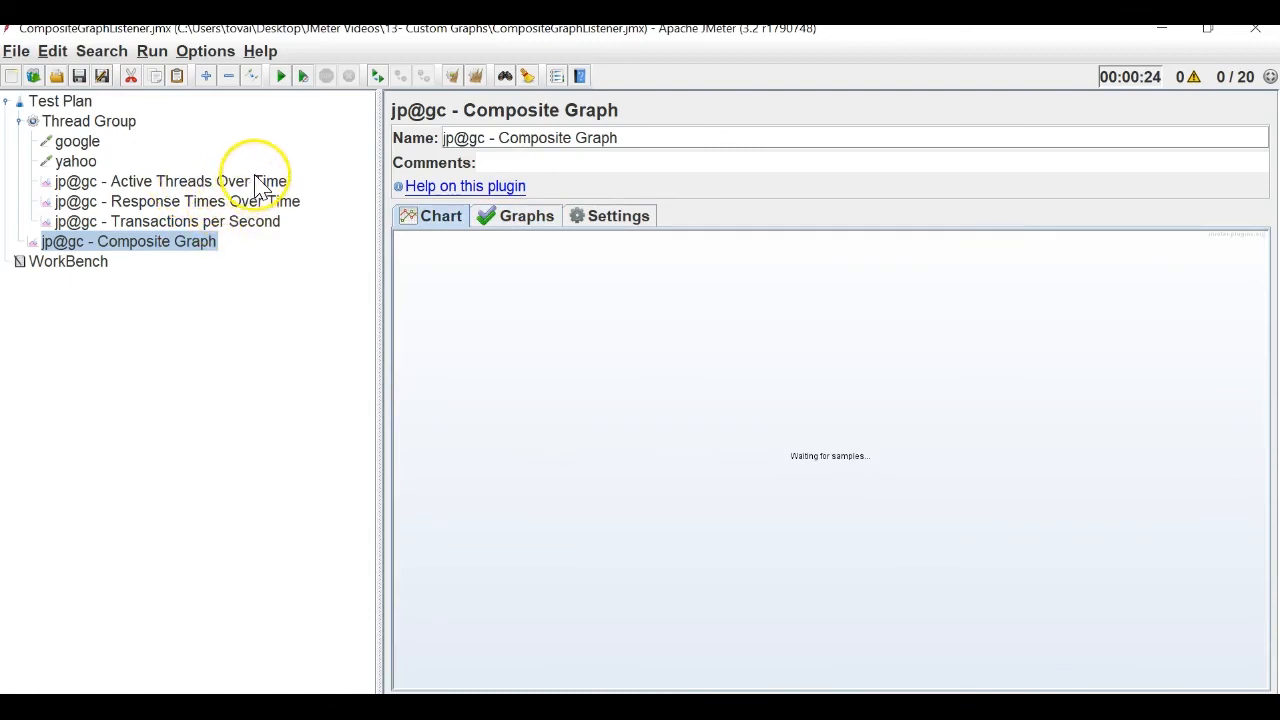
click(188, 199)
click(218, 182)
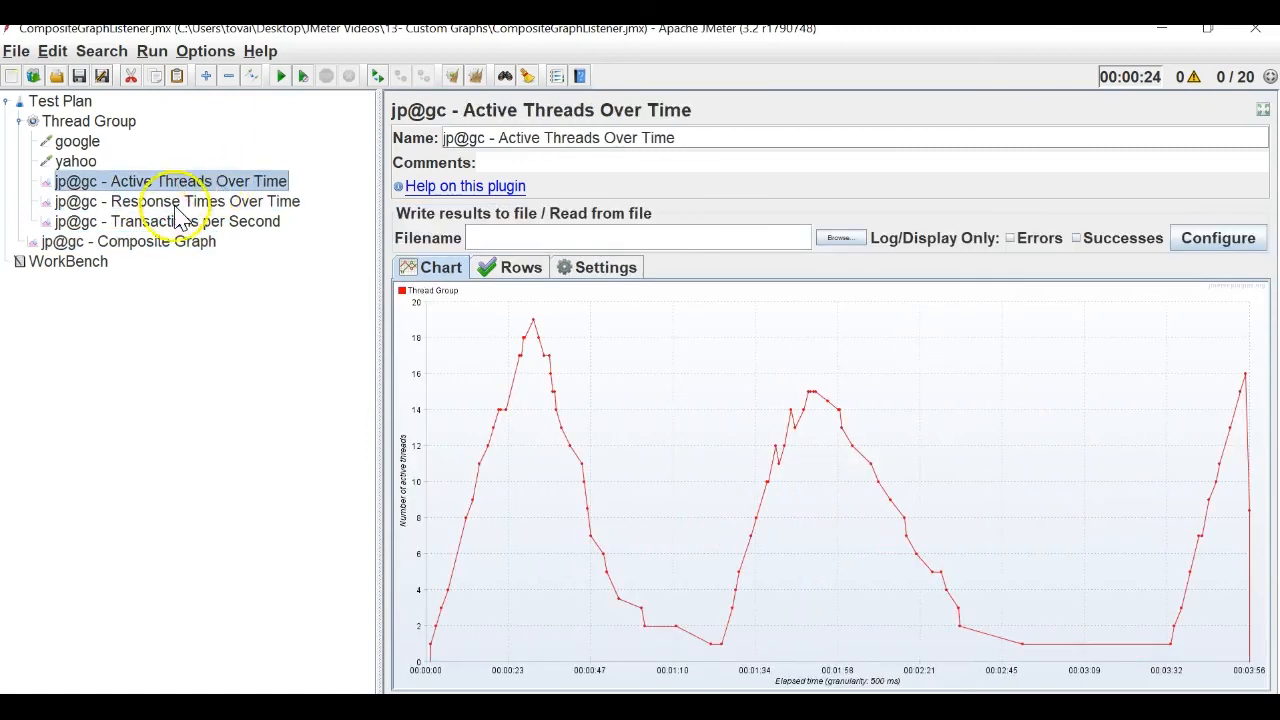
click(165, 243)
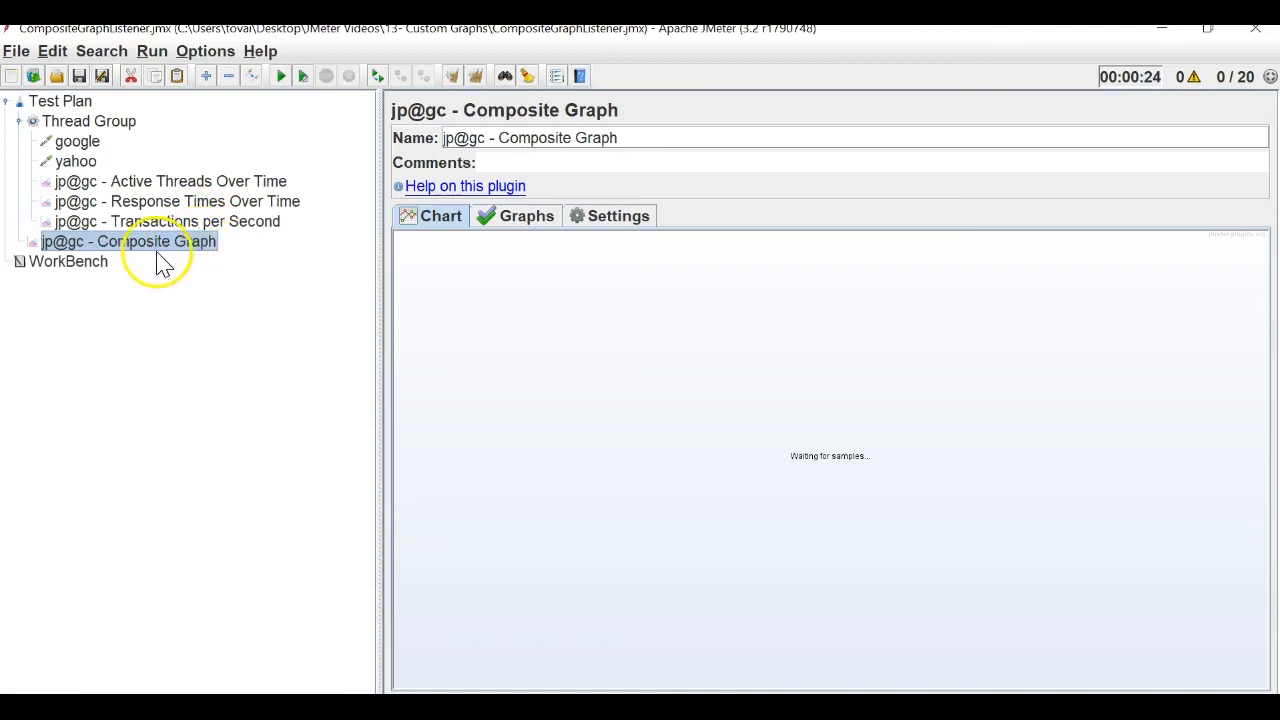
click(492, 218)
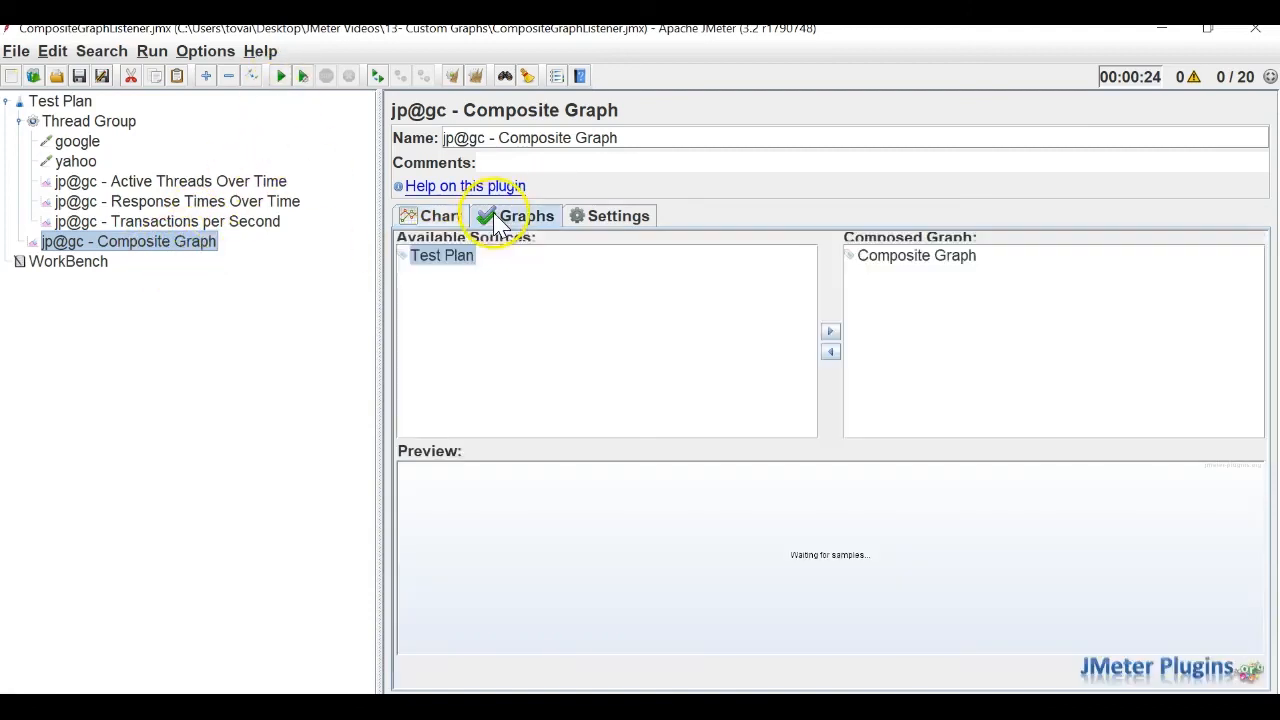
click(424, 222)
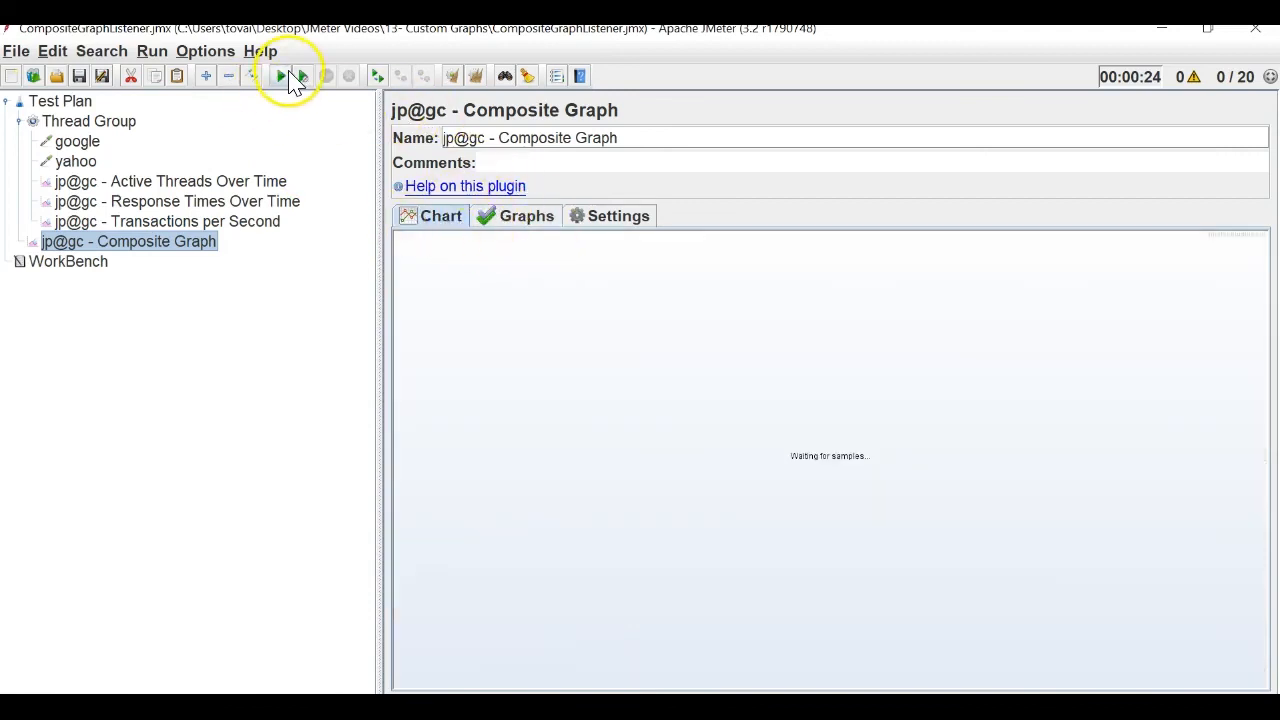
Try to populate the Composite Graph's available sources by running the test and viewing the other listeners, and stop the run
click(291, 77)
click(508, 218)
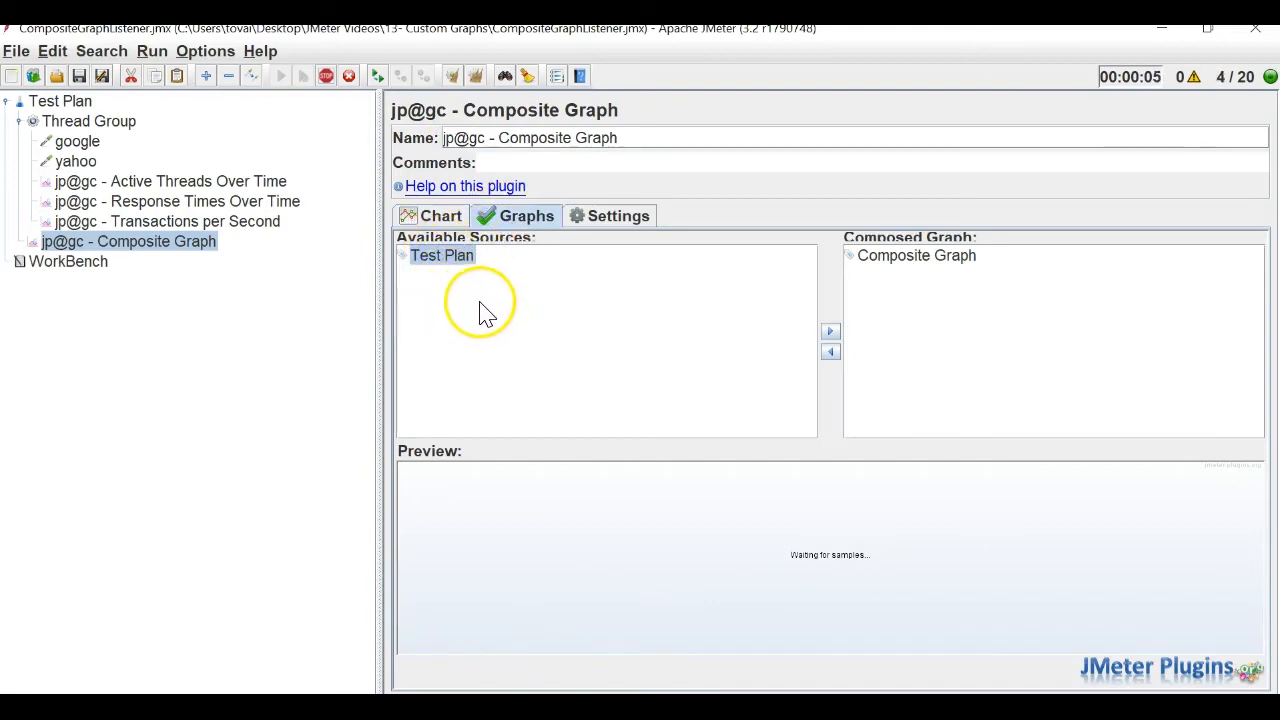
click(241, 182)
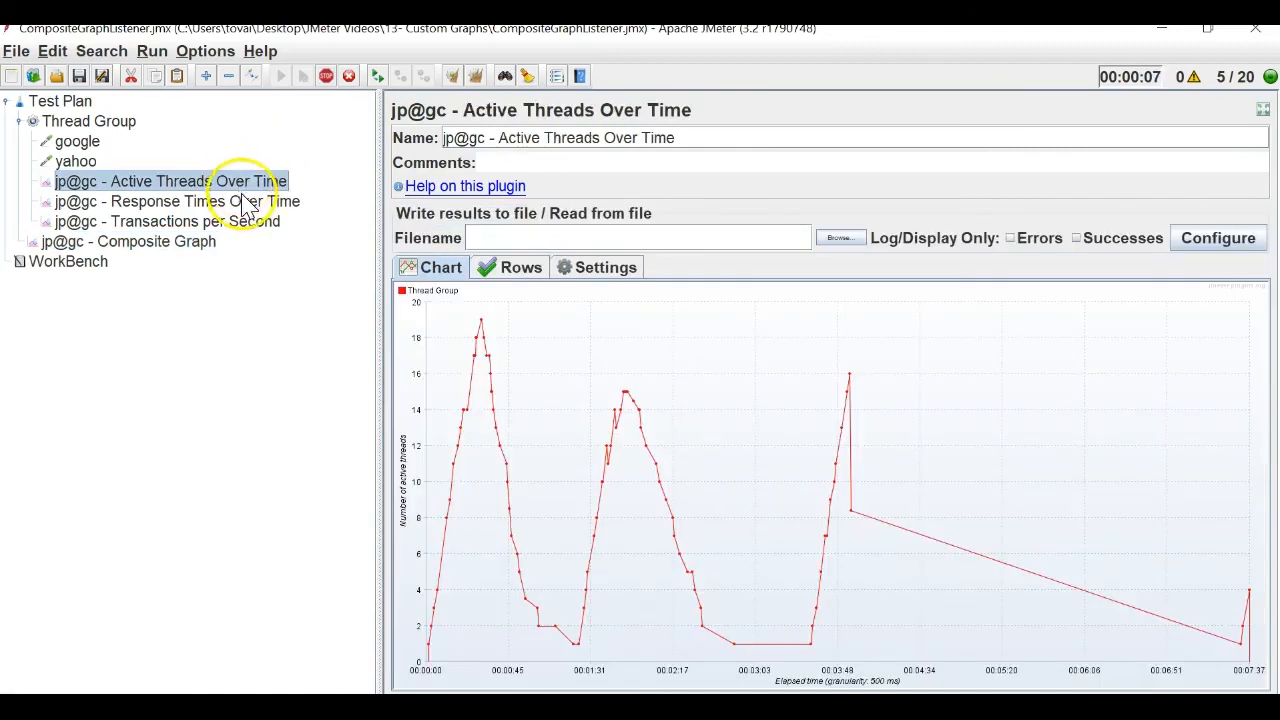
click(245, 202)
click(238, 222)
click(212, 243)
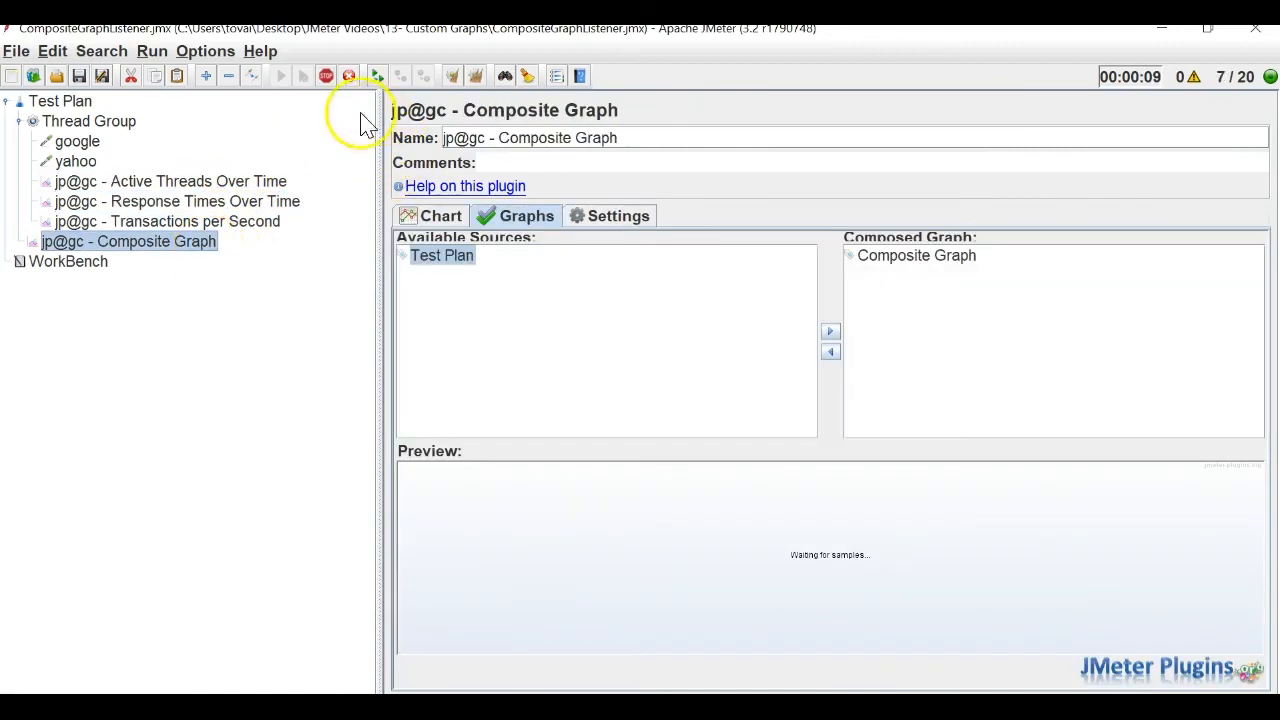
click(326, 78)
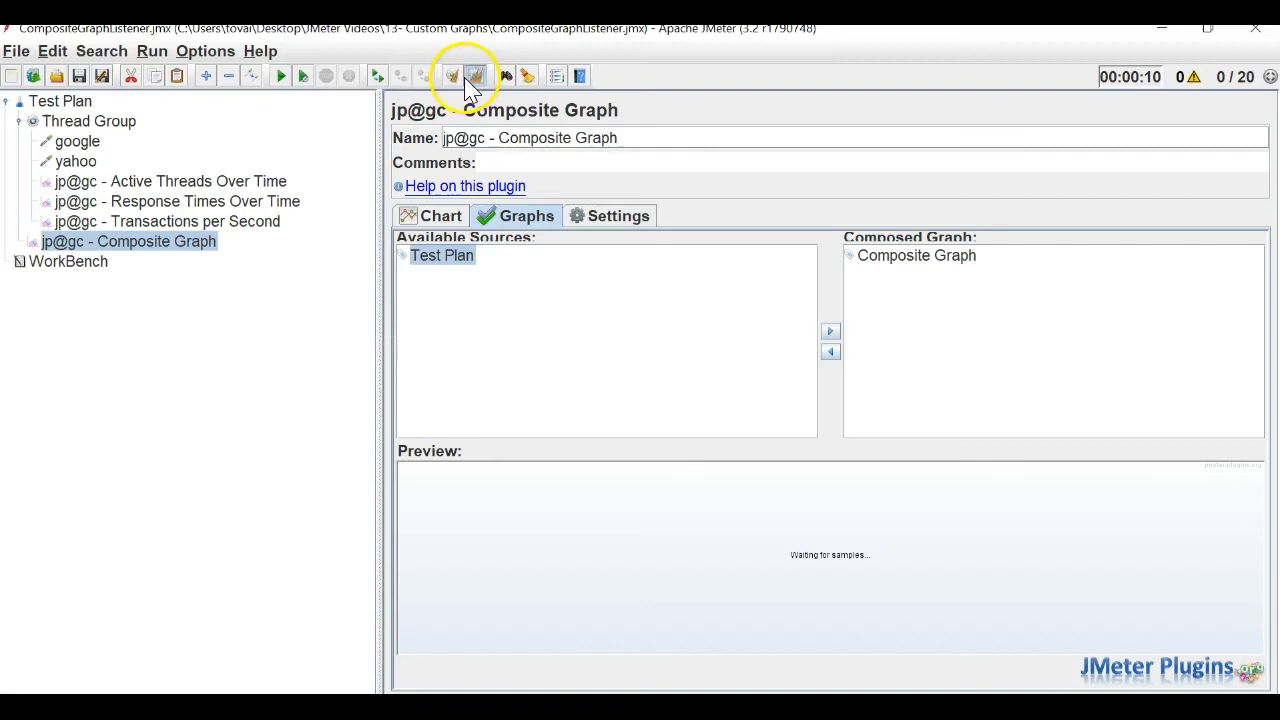
Run the test again and check the Active Threads Over Time chart before returning to the Composite Graph's sources
click(282, 78)
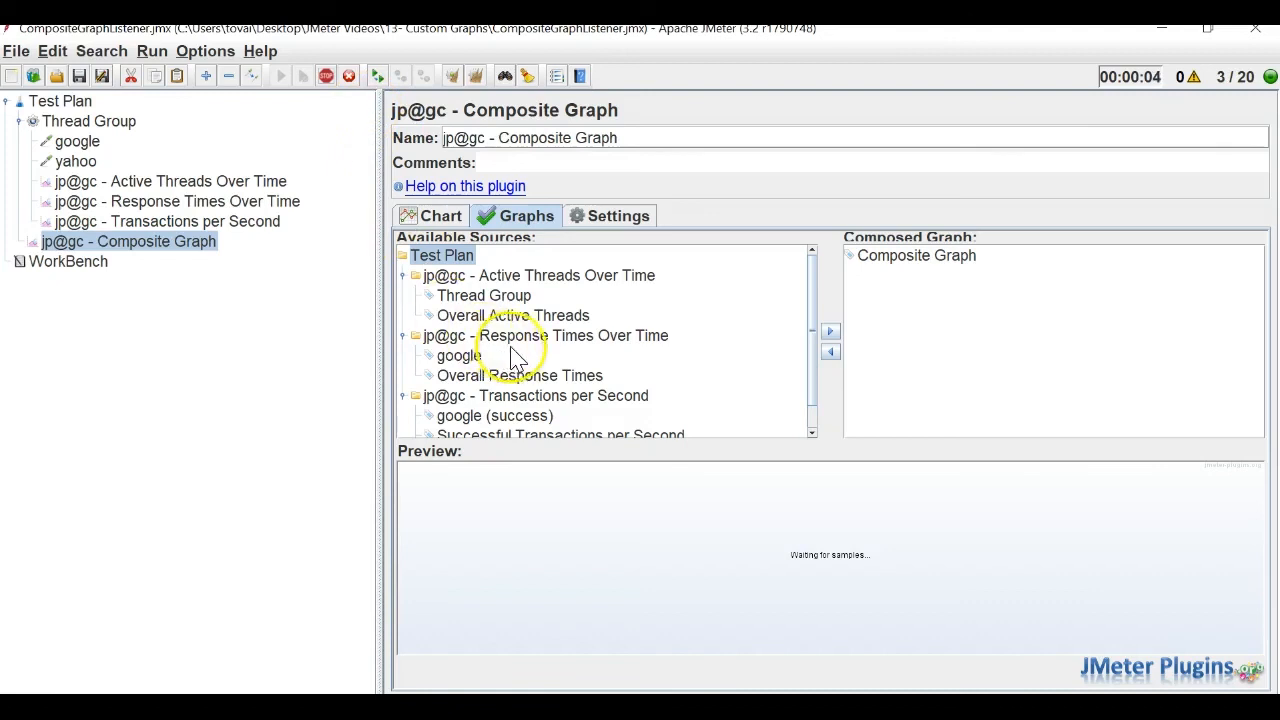
click(241, 181)
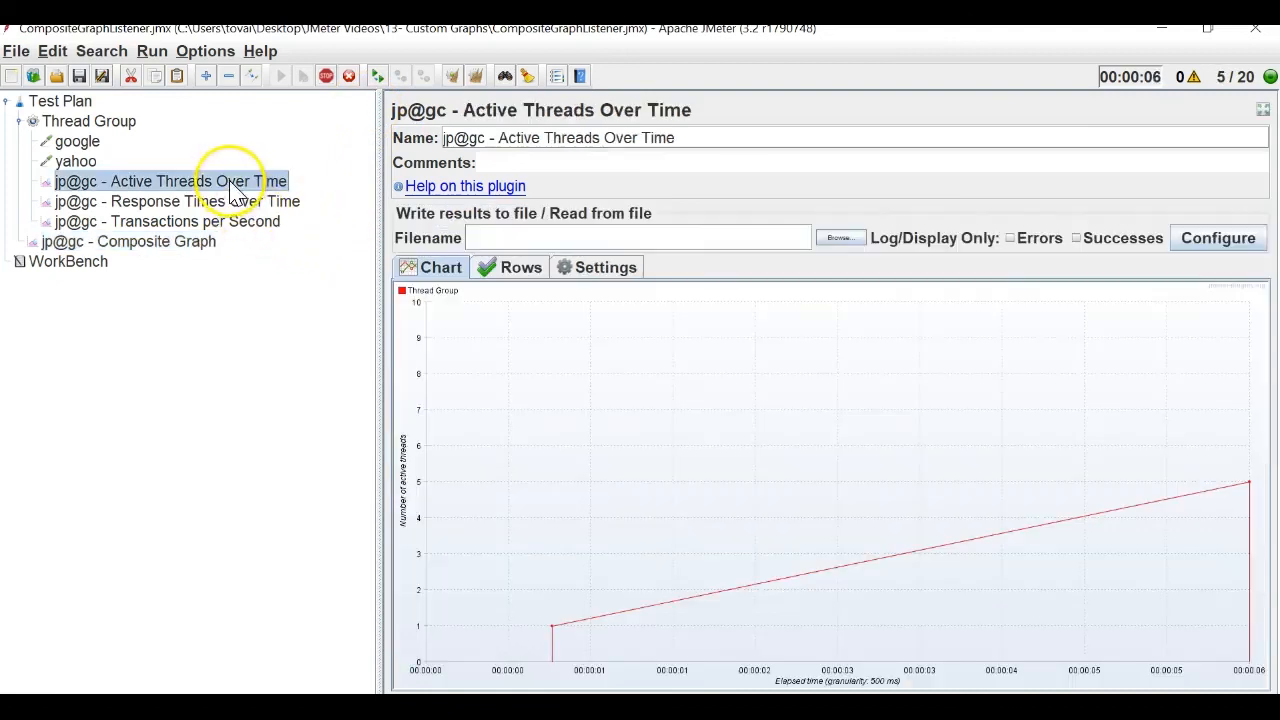
click(212, 242)
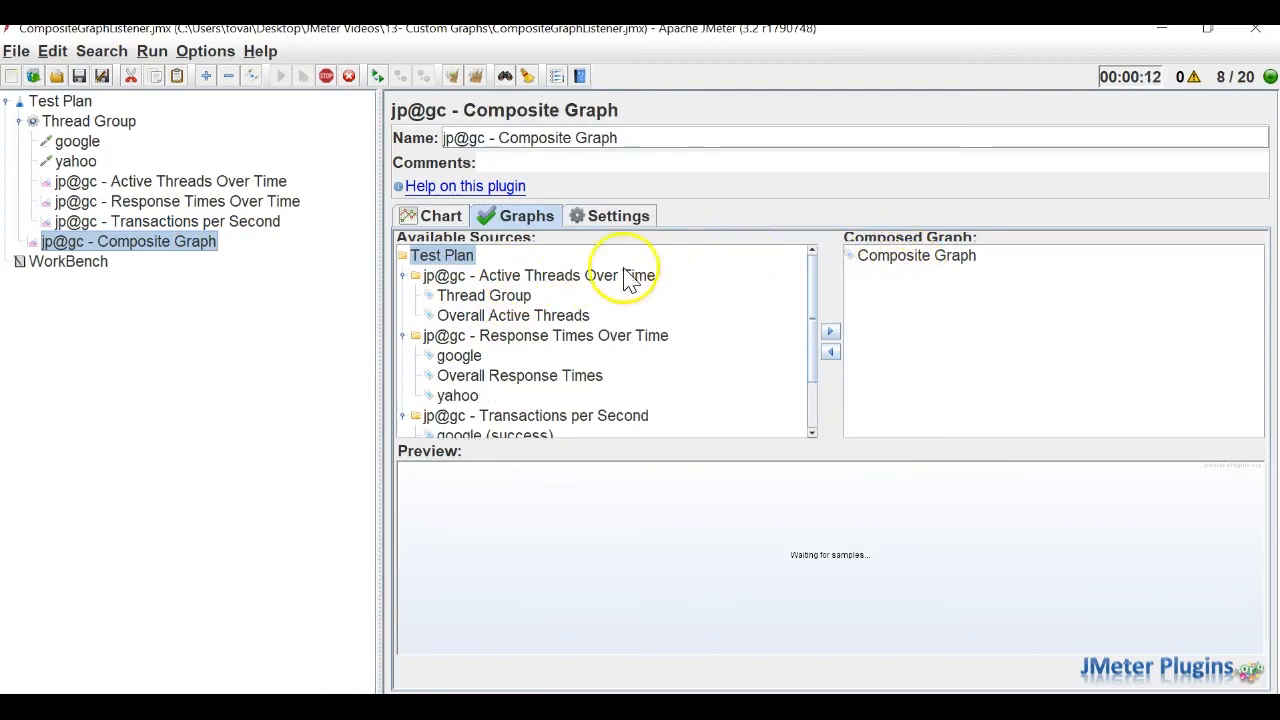
Add Overall Active Threads and Overall Response Times to the composed graph and display the resulting chart
click(526, 318)
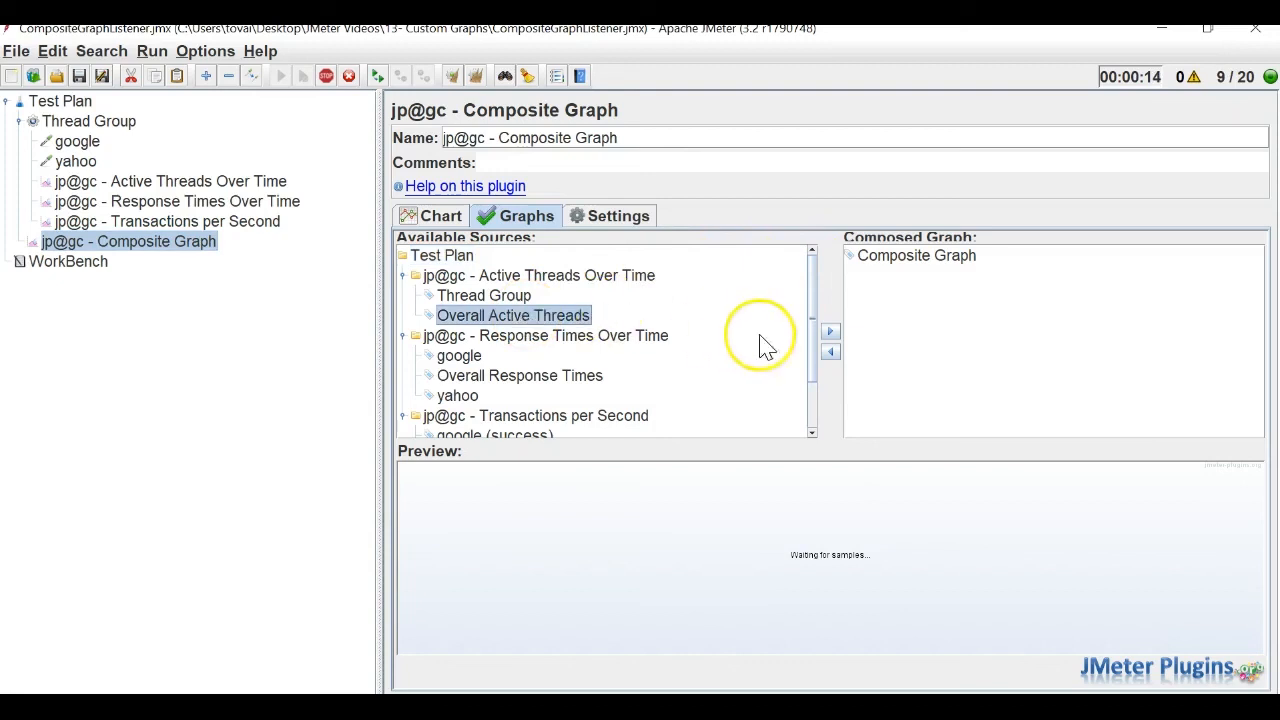
click(833, 336)
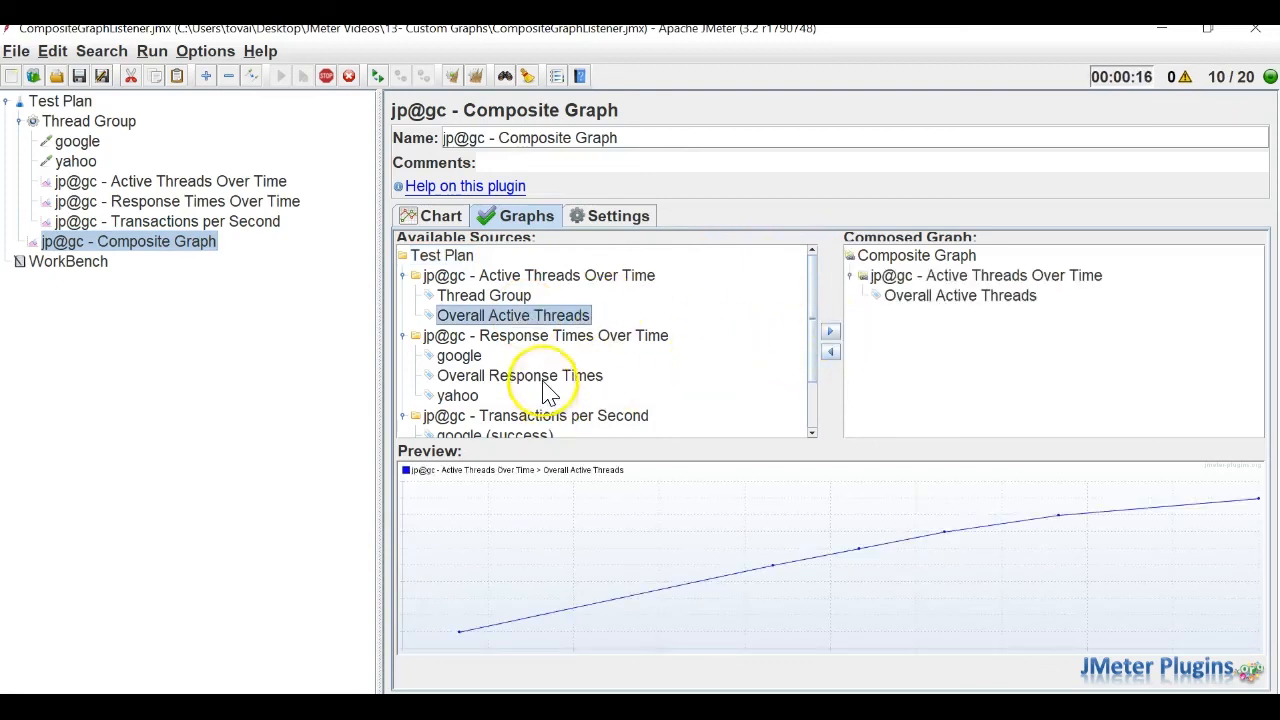
click(548, 376)
click(829, 336)
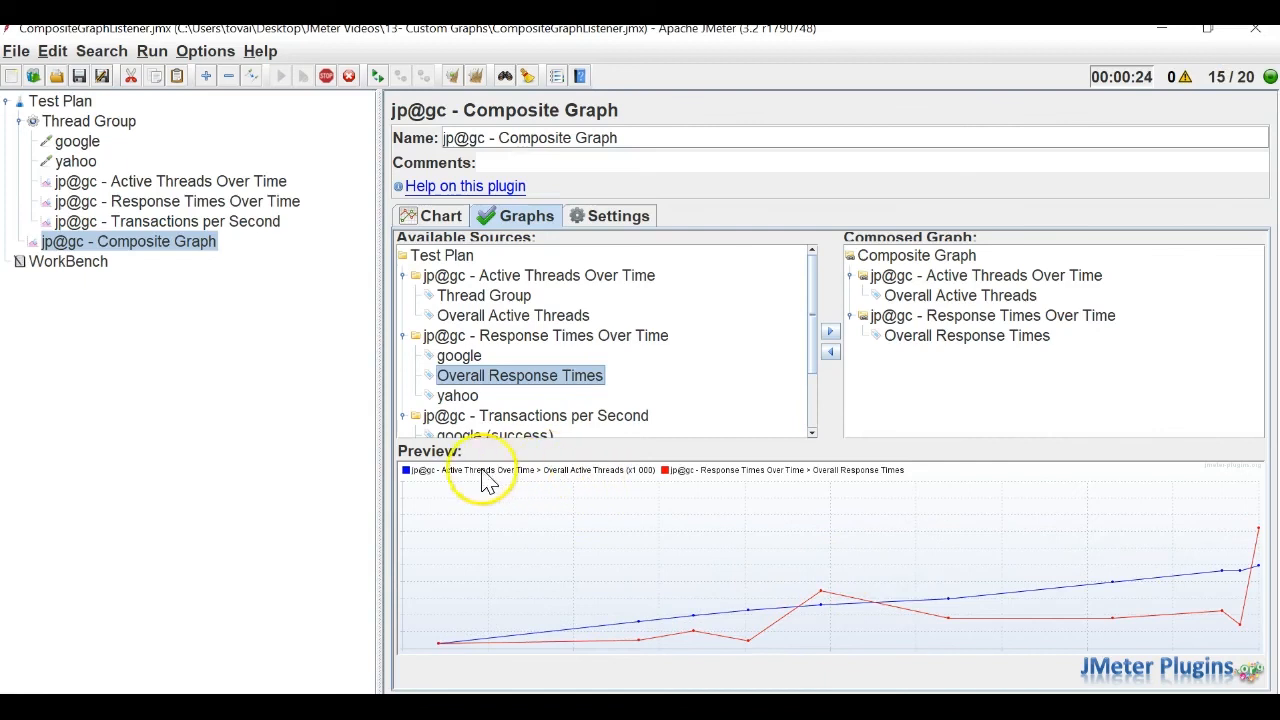
click(425, 216)
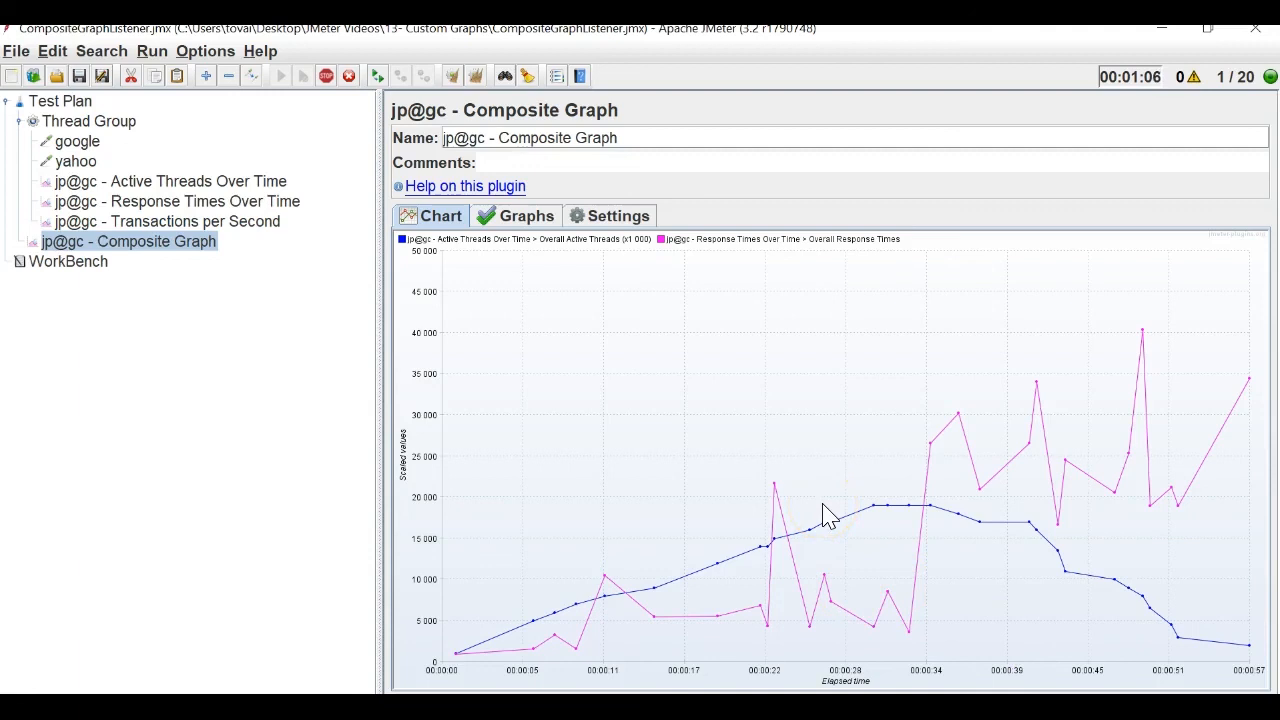
Disable the yahoo HTTP request in the Thread Group
click(80, 163)
right_click(88, 165)
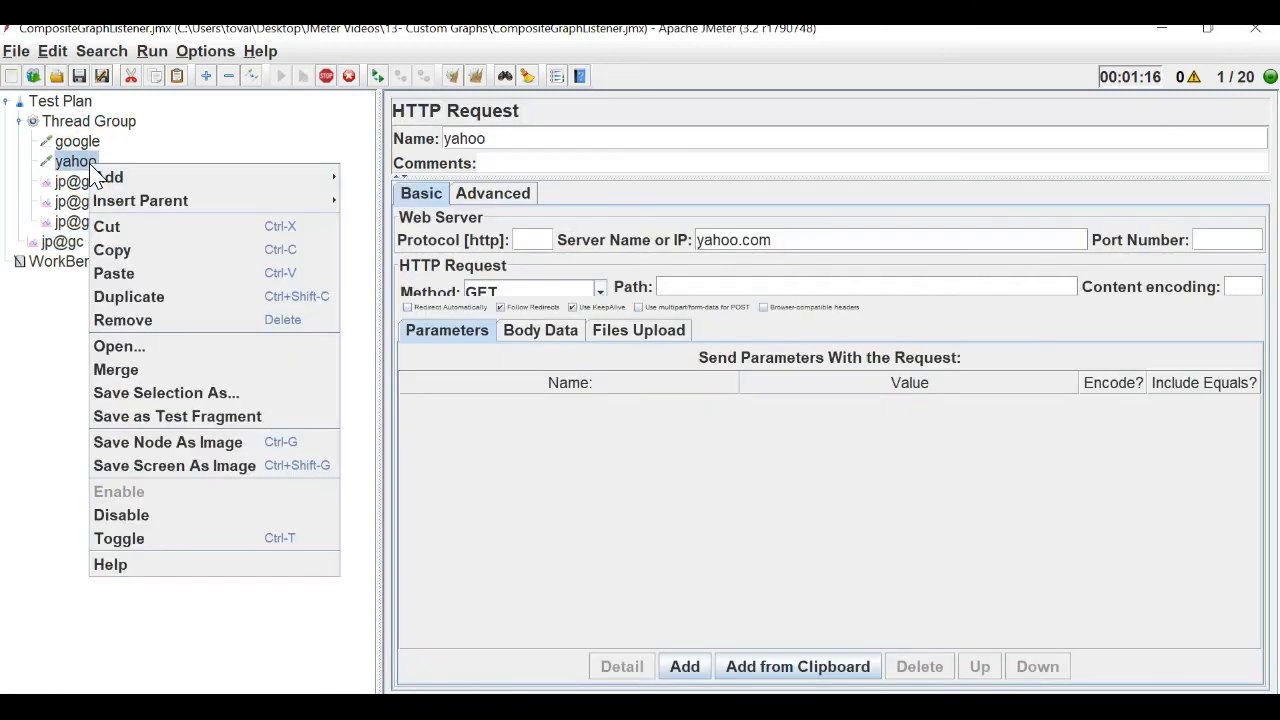
click(121, 515)
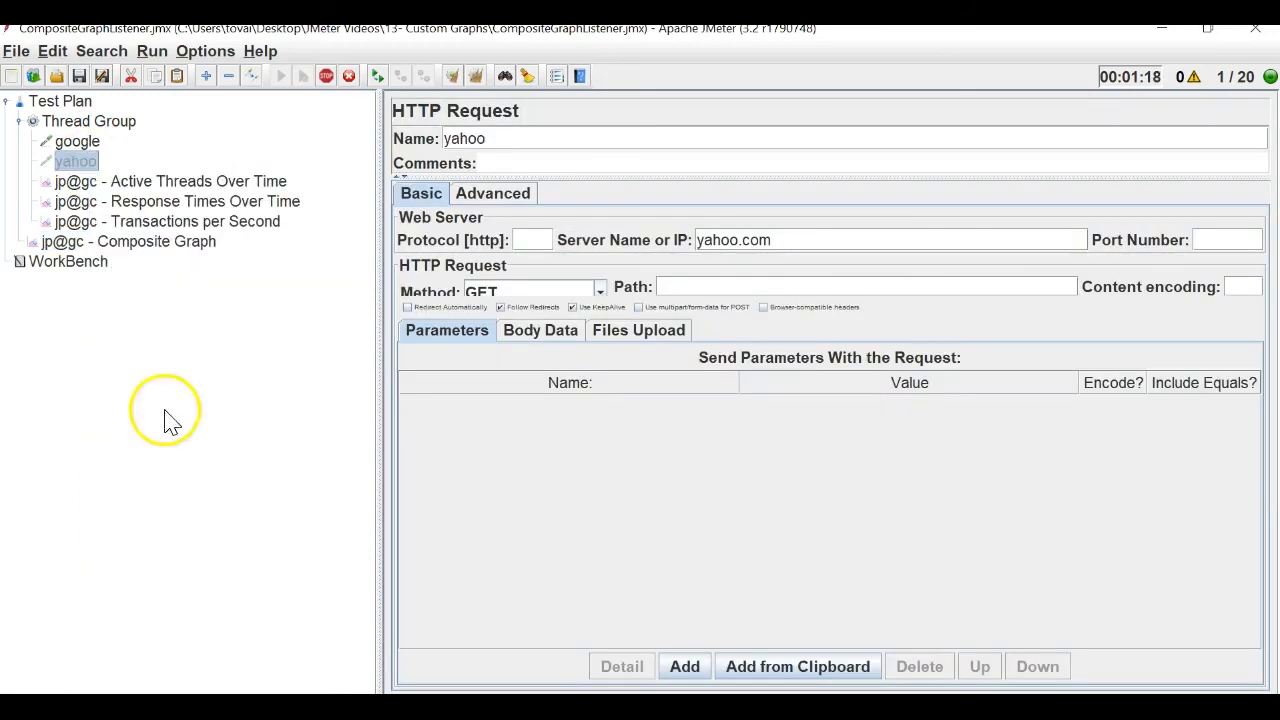
click(86, 262)
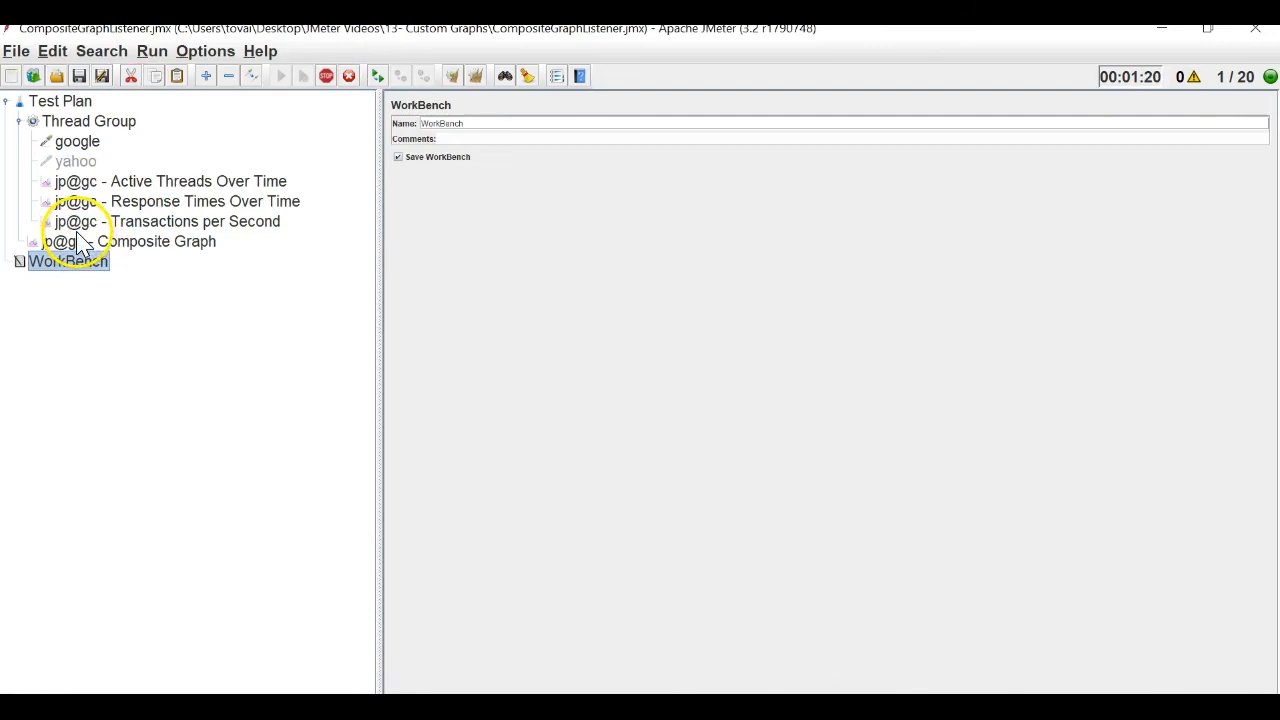
Stop the running test and clear all results with the Composite Graph chart open
click(80, 243)
click(475, 78)
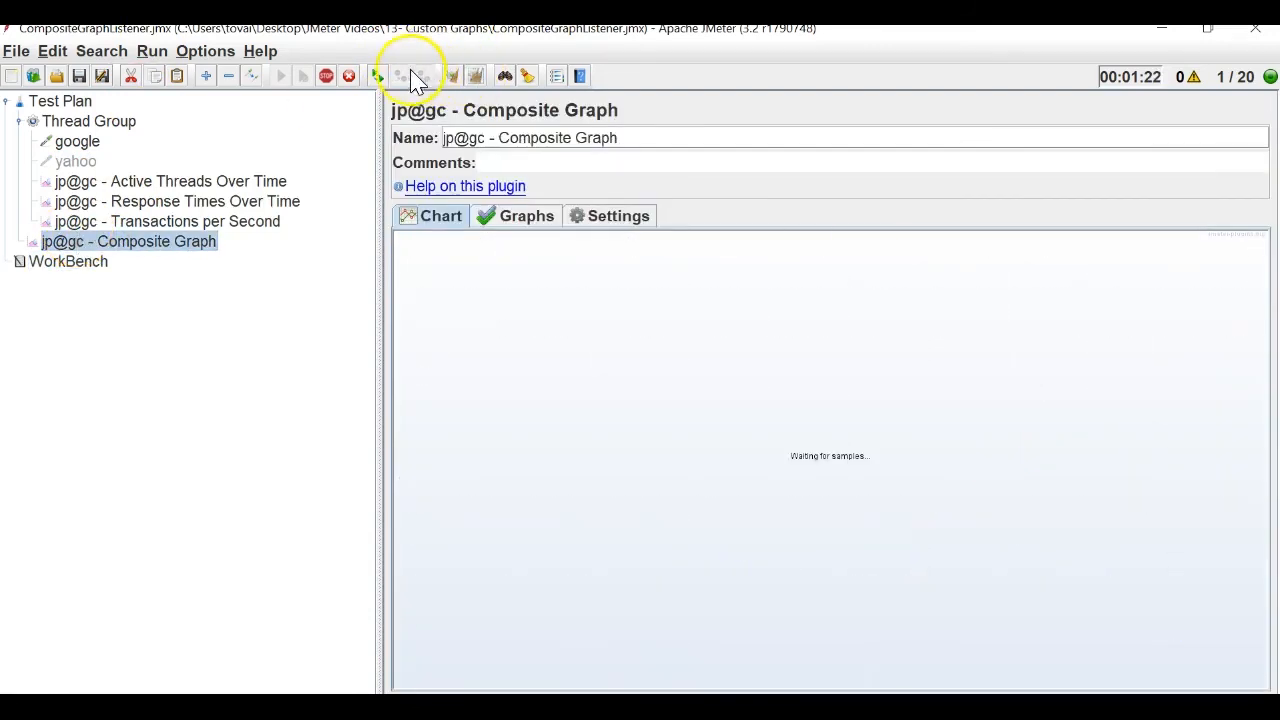
click(335, 75)
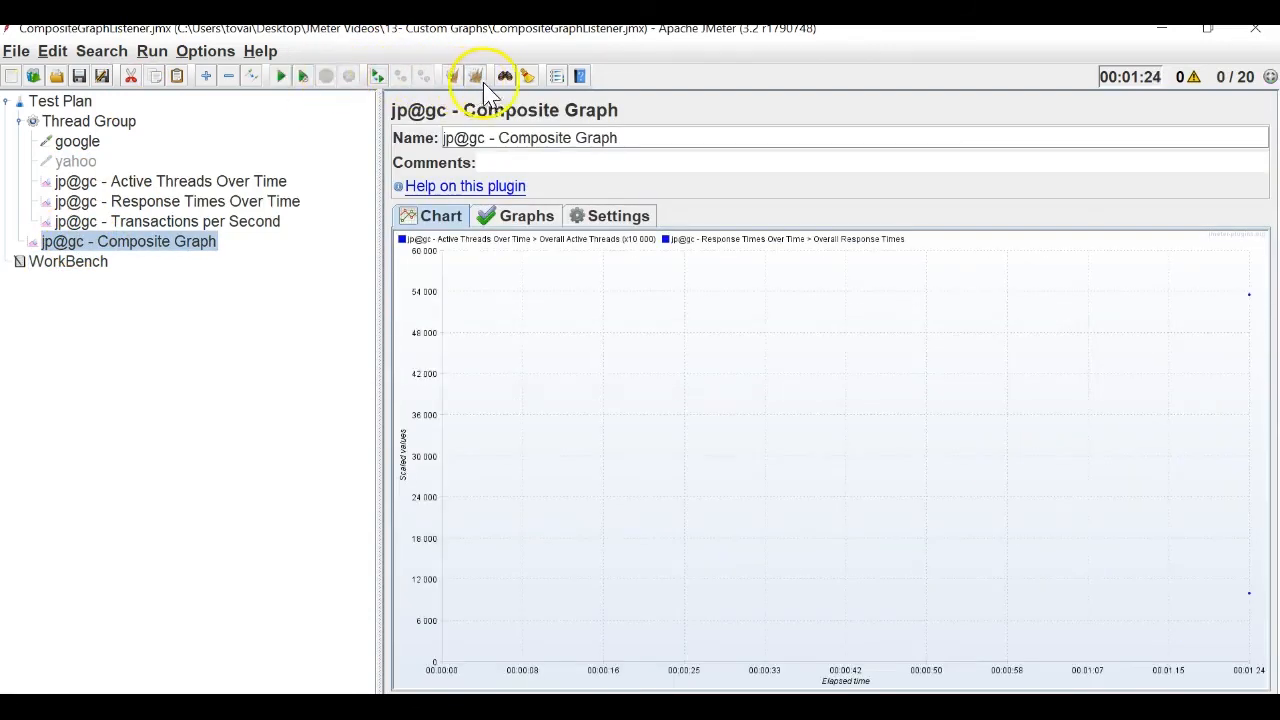
click(475, 78)
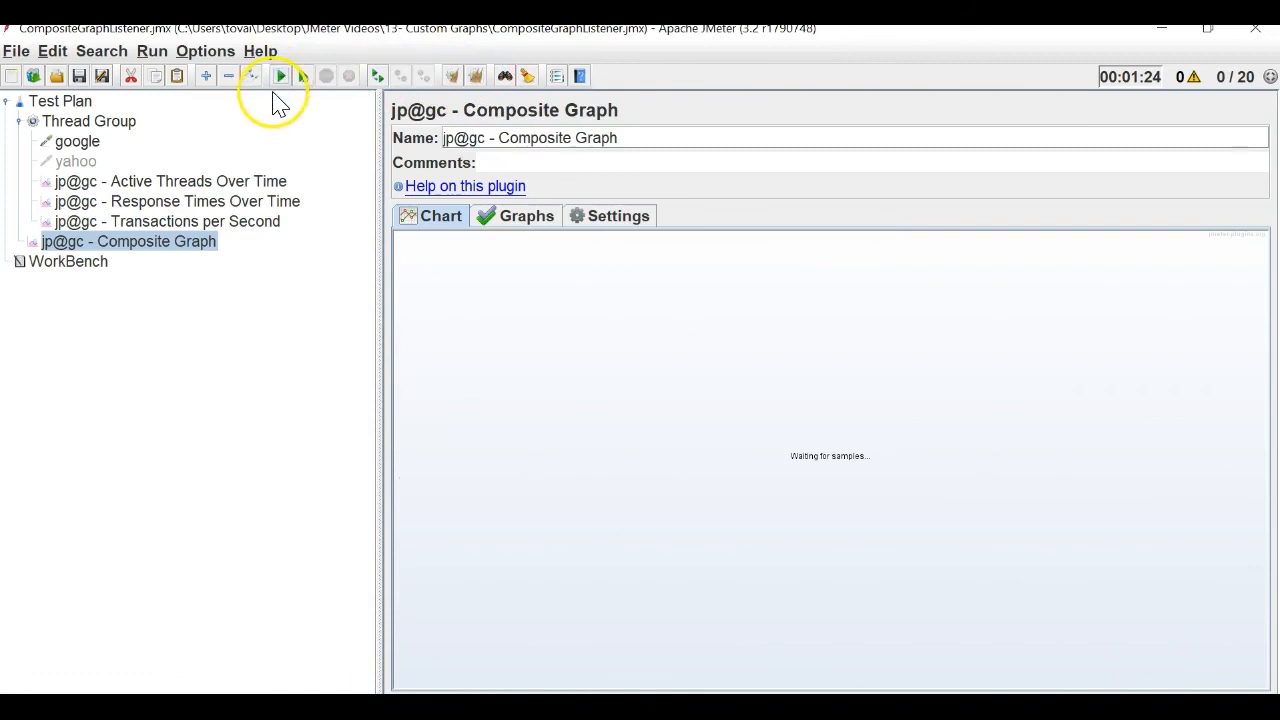
Rerun the test and change the Overall Response Times line to red in the Composite Graph chart
click(280, 76)
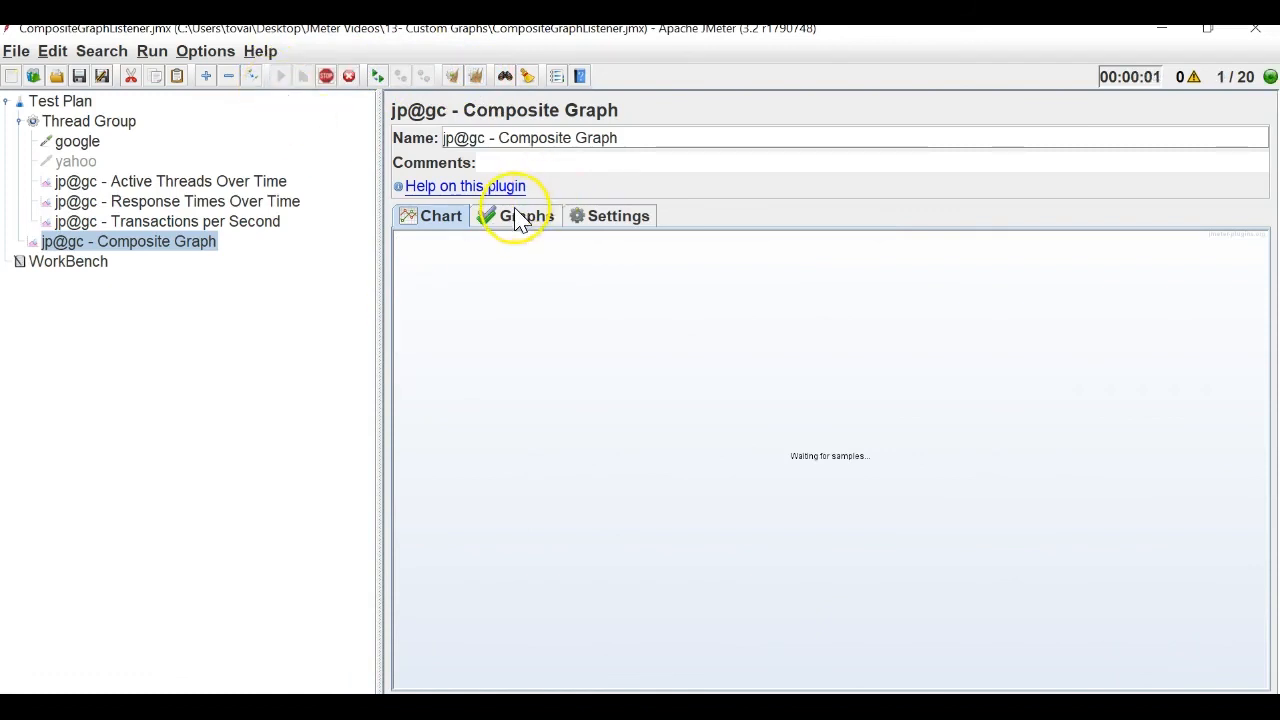
click(514, 215)
click(453, 216)
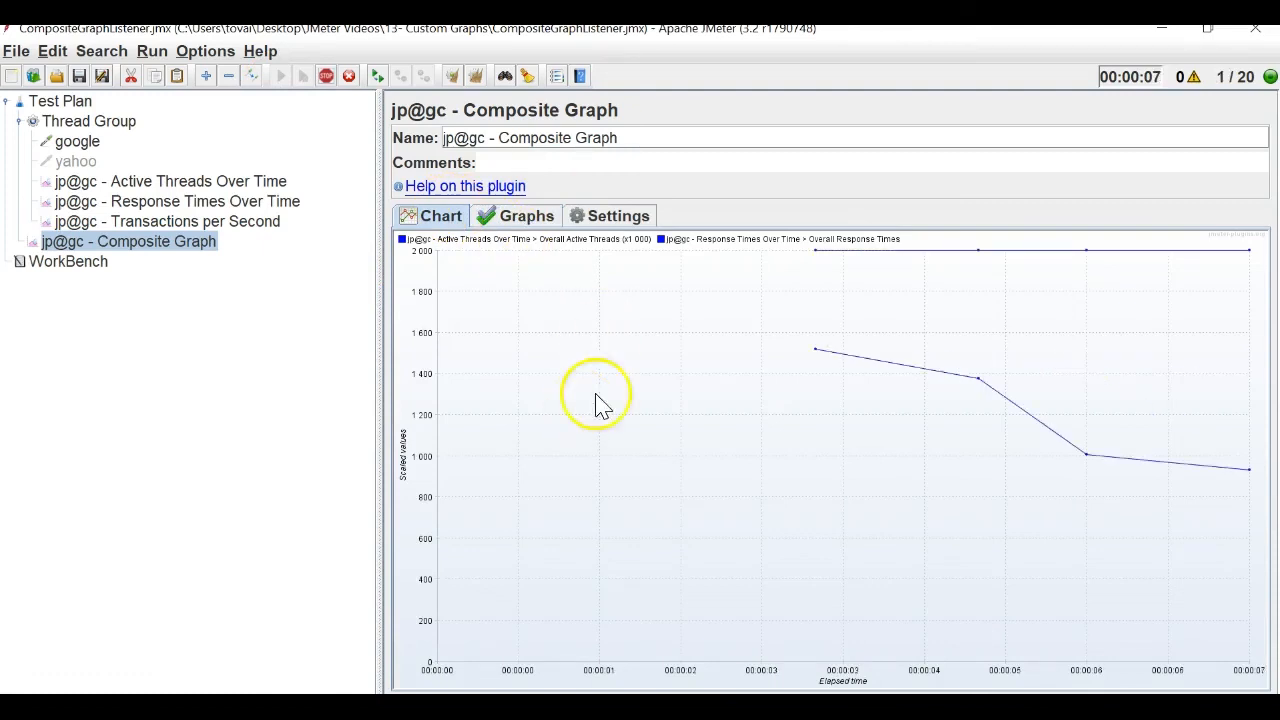
click(662, 247)
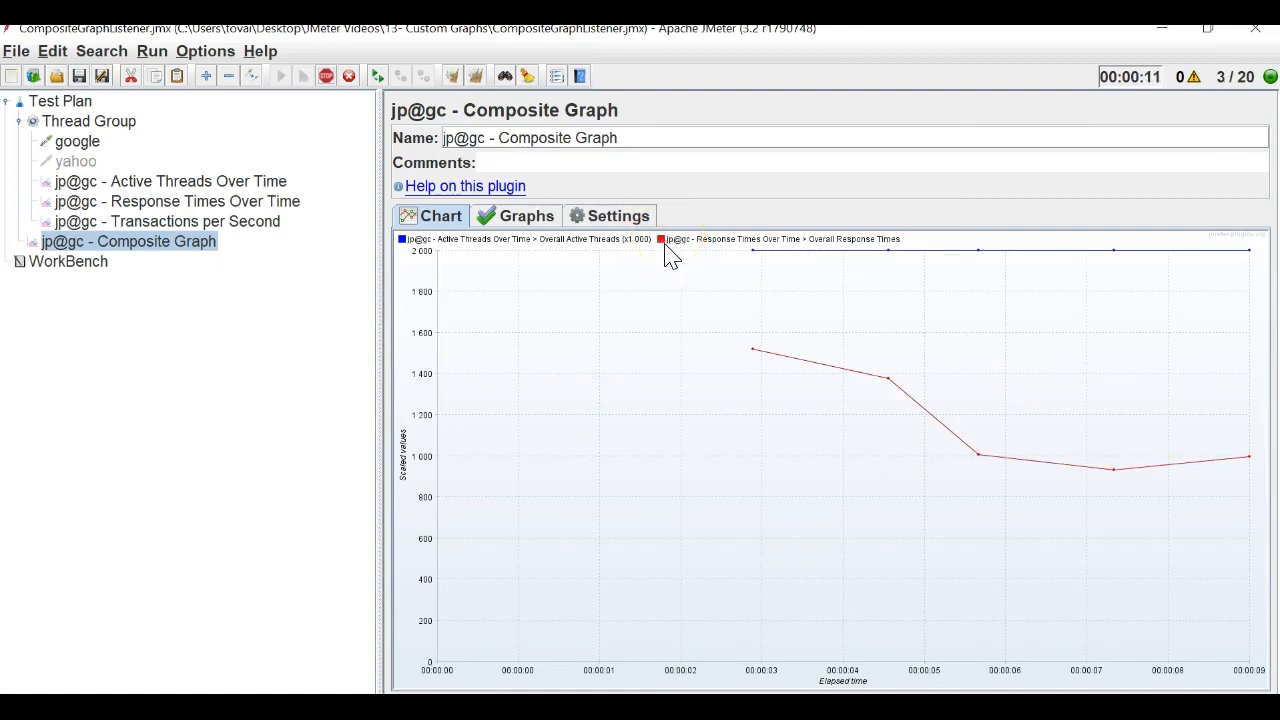